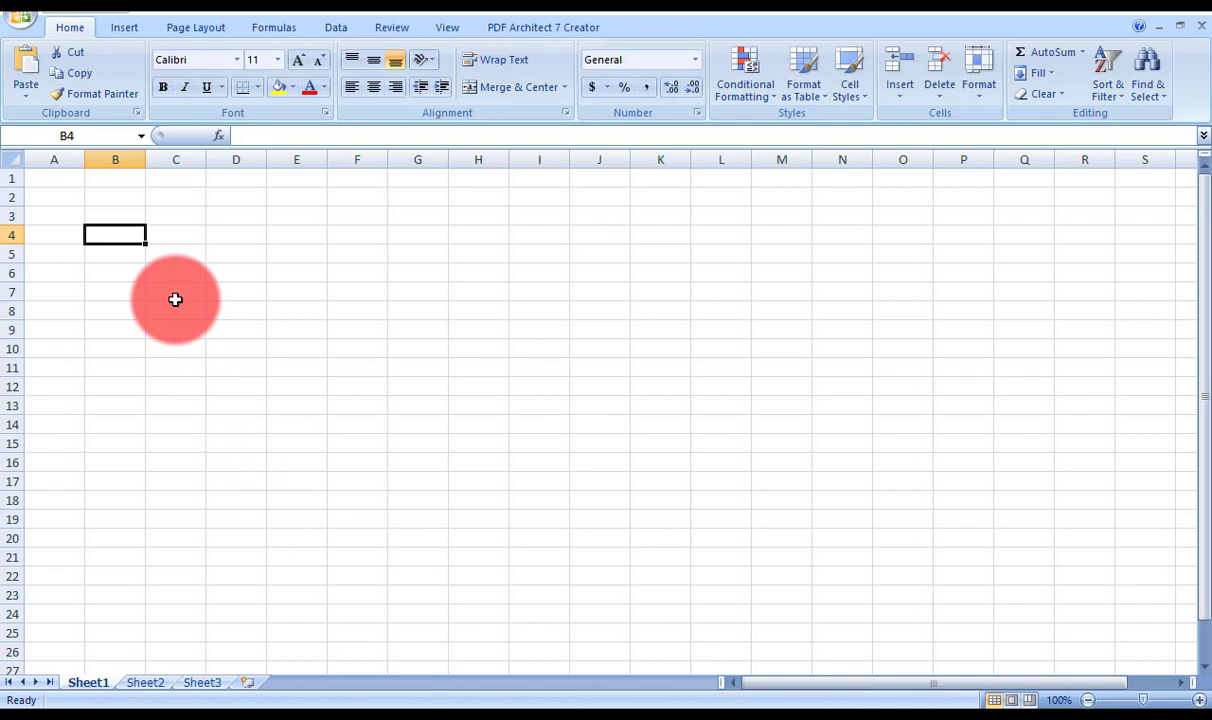
Enter the column headers "ft" in B4 and "inches" in C4.
{"action": "type", "text": "ft"}
{"action": "key", "text": "Tab"}
{"action": "type", "text": "in"}
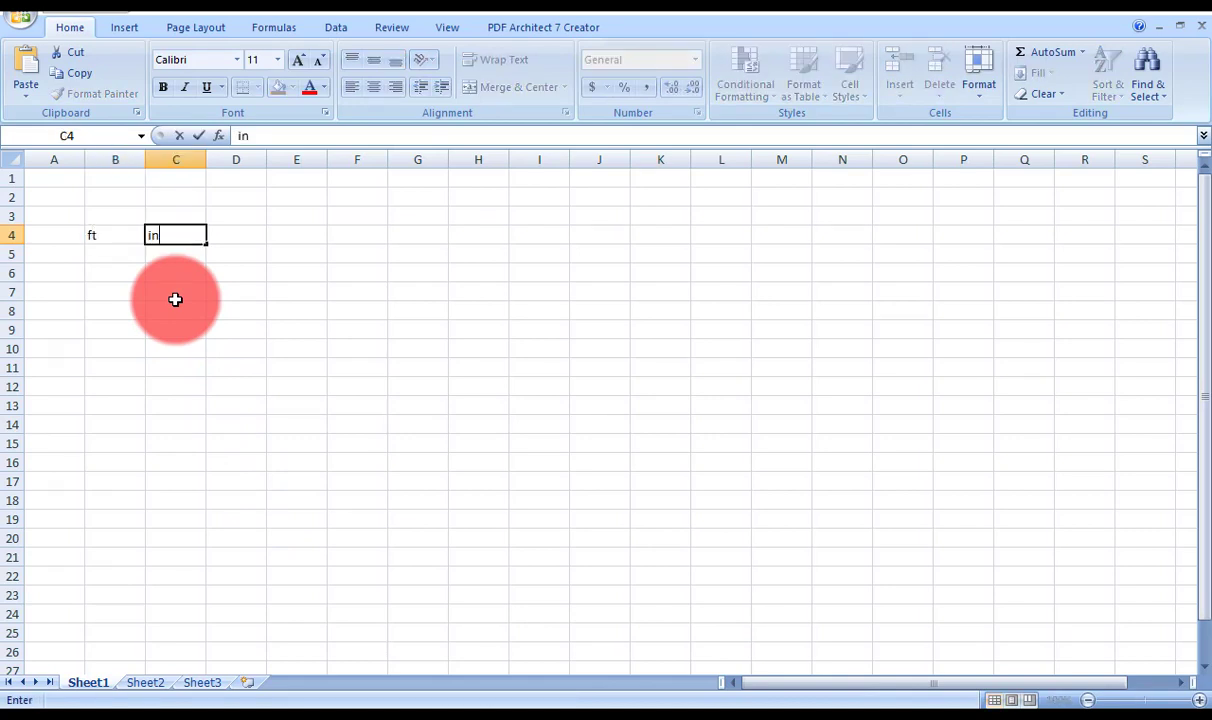
{"action": "type", "text": "."}
{"action": "key", "text": "BackSpace"}
{"action": "type", "text": "ches"}
{"action": "key", "text": "Return"}
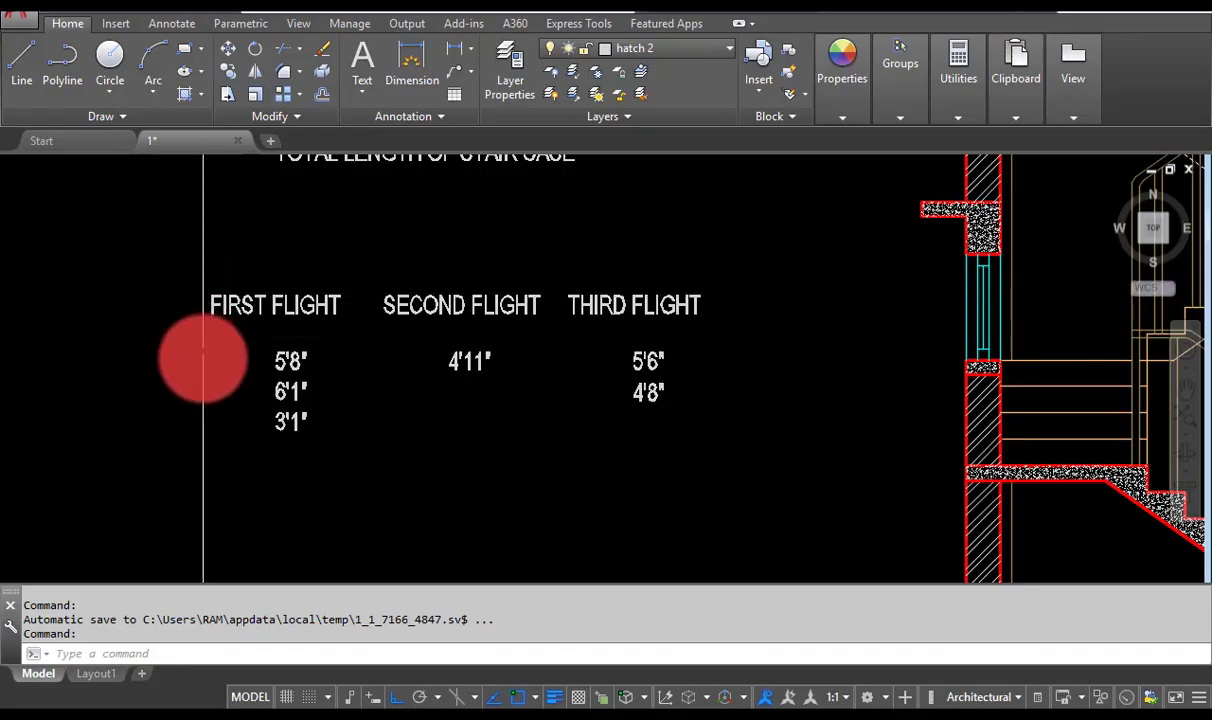
Enter the first flight's first length from the AutoCAD drawing, 5 ft in B5 and 8 inches in C5.
{"action": "scroll", "coordinate": [298, 406], "scroll_direction": "up", "scroll_amount": 2}
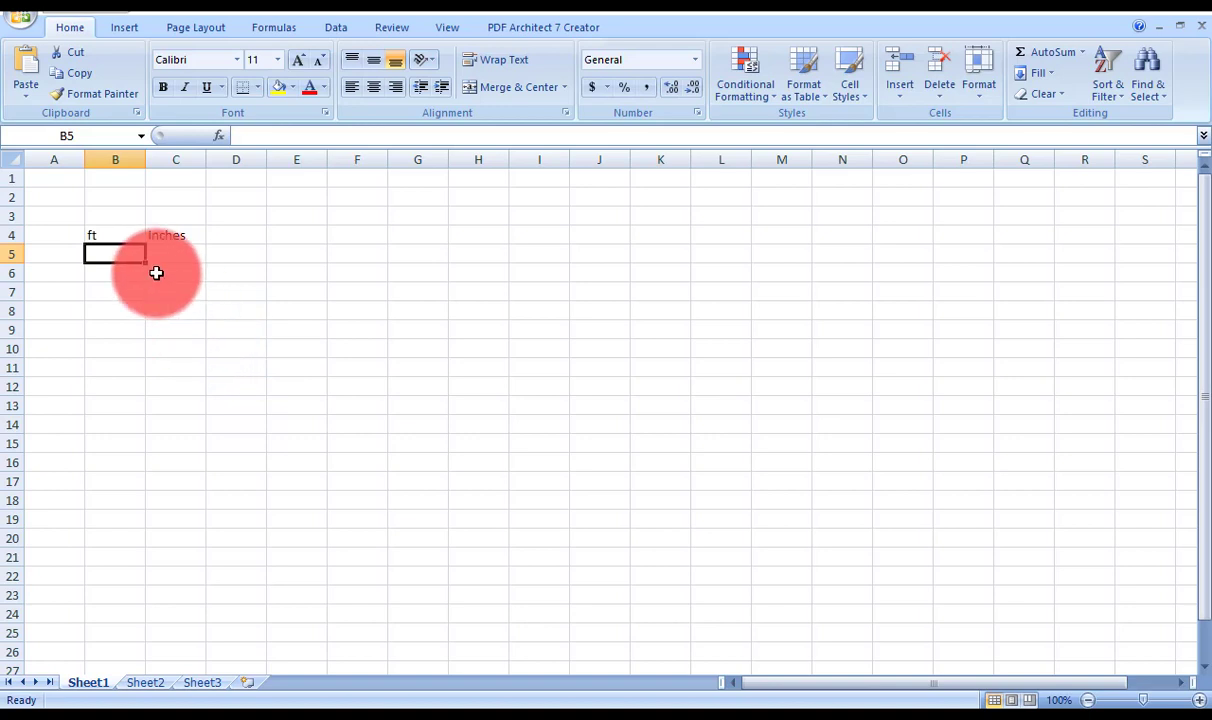
{"action": "type", "text": "5"}
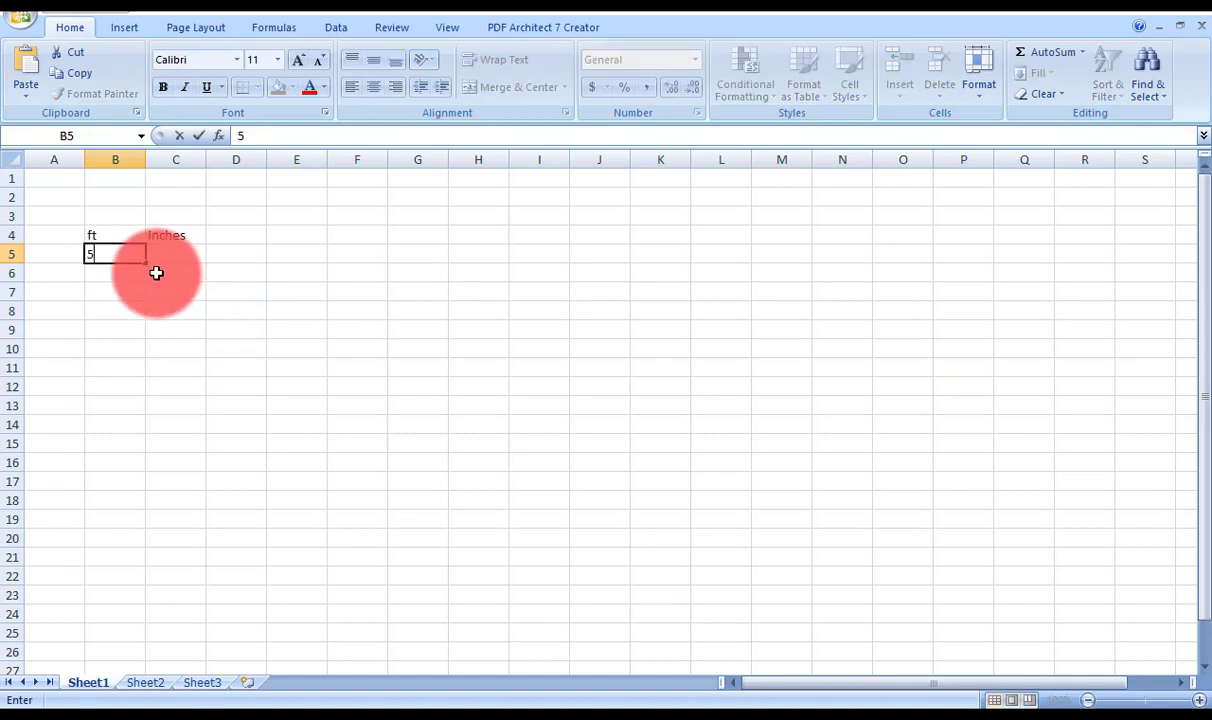
{"action": "key", "text": "Tab"}
{"action": "type", "text": "8"}
{"action": "left_click", "coordinate": [156, 272]}
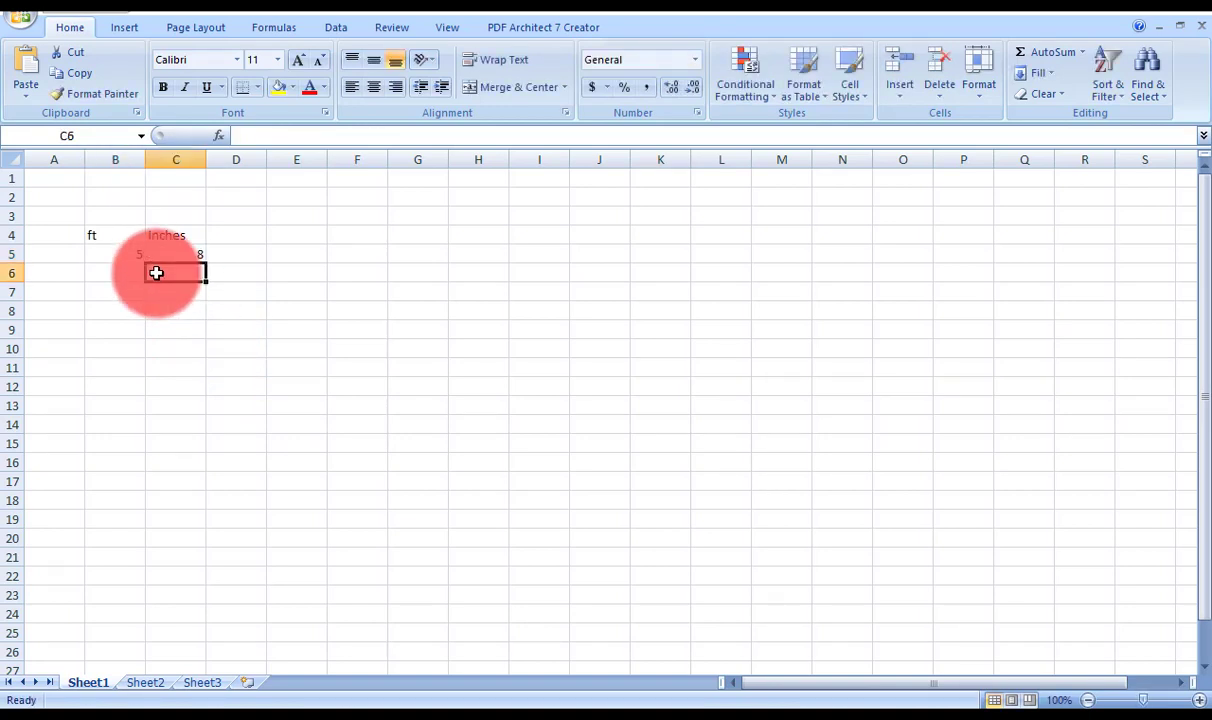
Enter the first flight's other lengths from the AutoCAD drawing: 6 ft 1 inch in row 6 and 3 ft 1 inch in row 7.
{"action": "key", "text": "Left"}
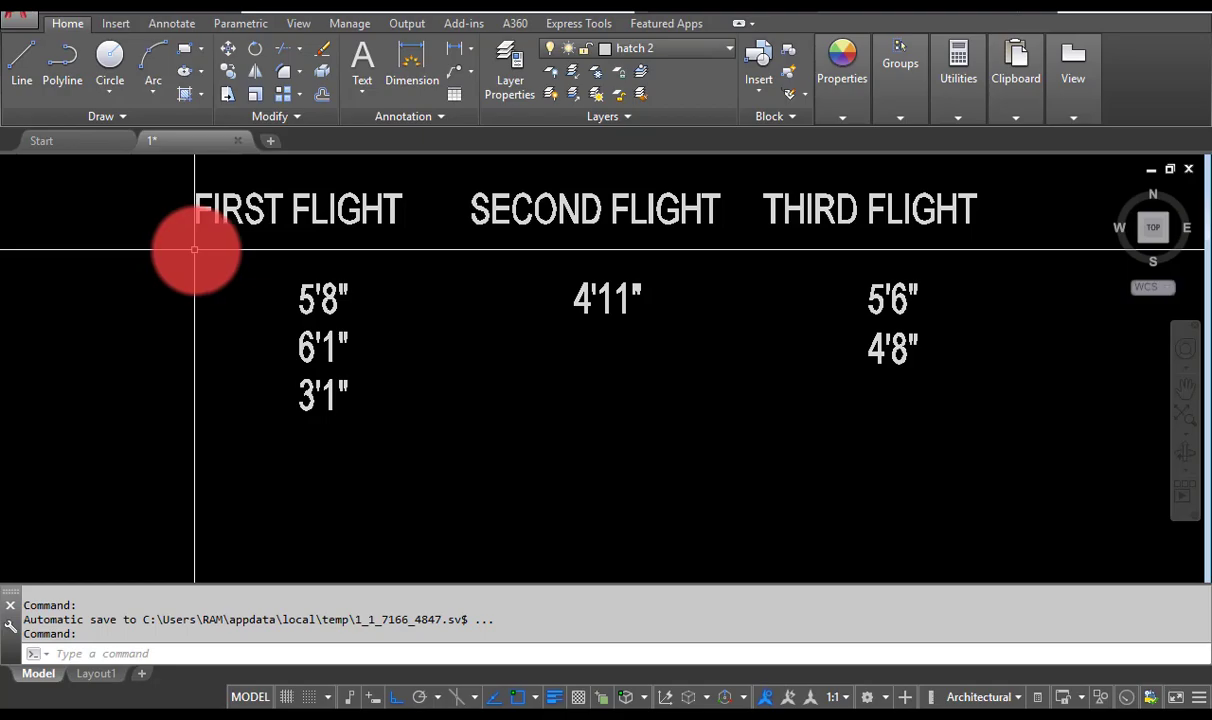
{"action": "key", "text": "alt+Tab"}
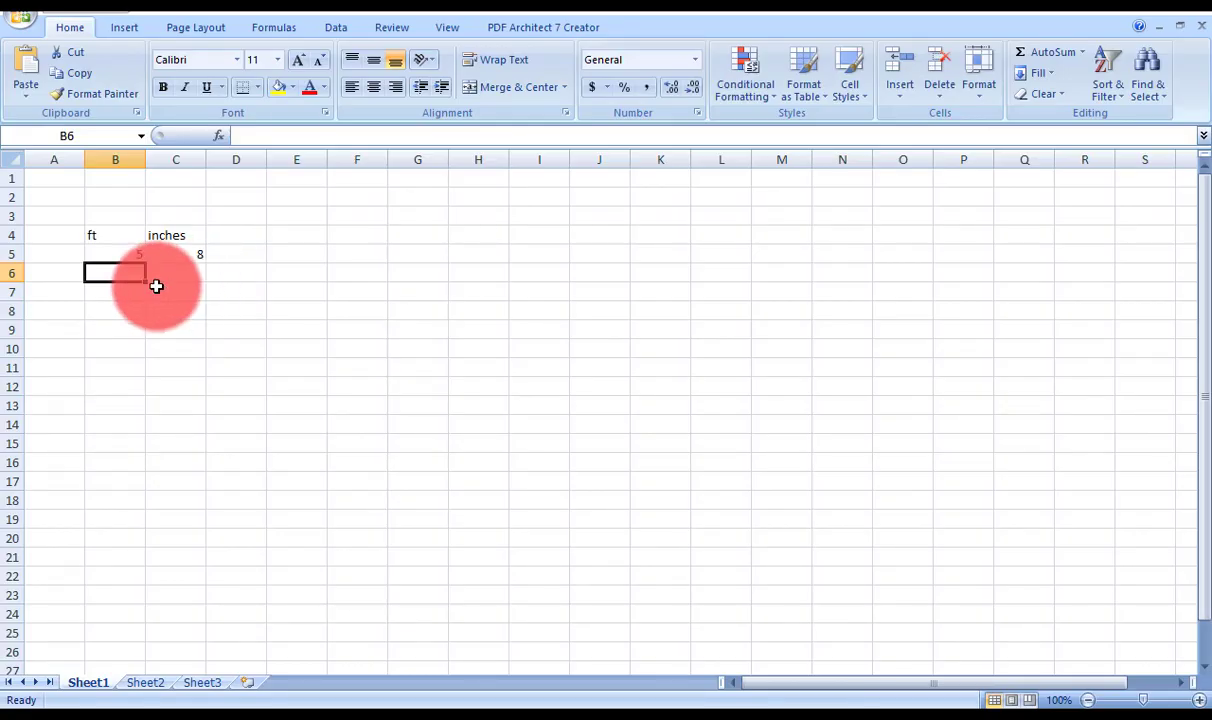
{"action": "type", "text": "6"}
{"action": "key", "text": "Tab"}
{"action": "type", "text": "1"}
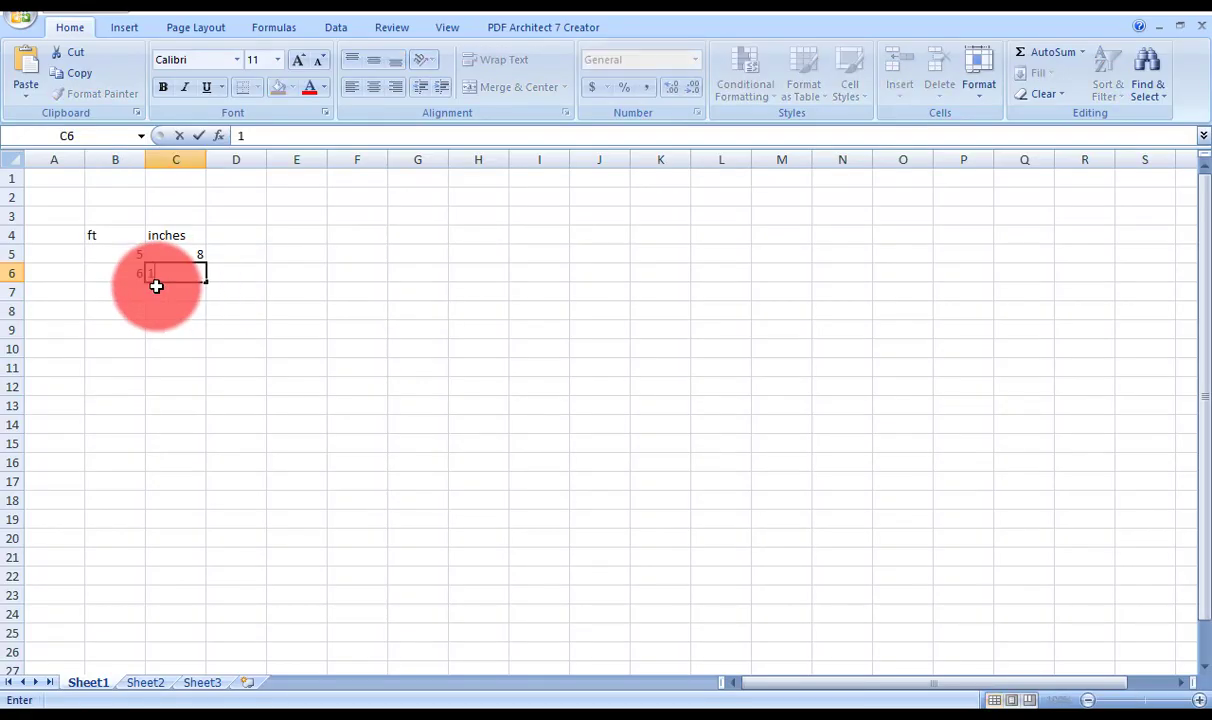
{"action": "key", "text": "Down"}
{"action": "key", "text": "Left"}
{"action": "type", "text": "3"}
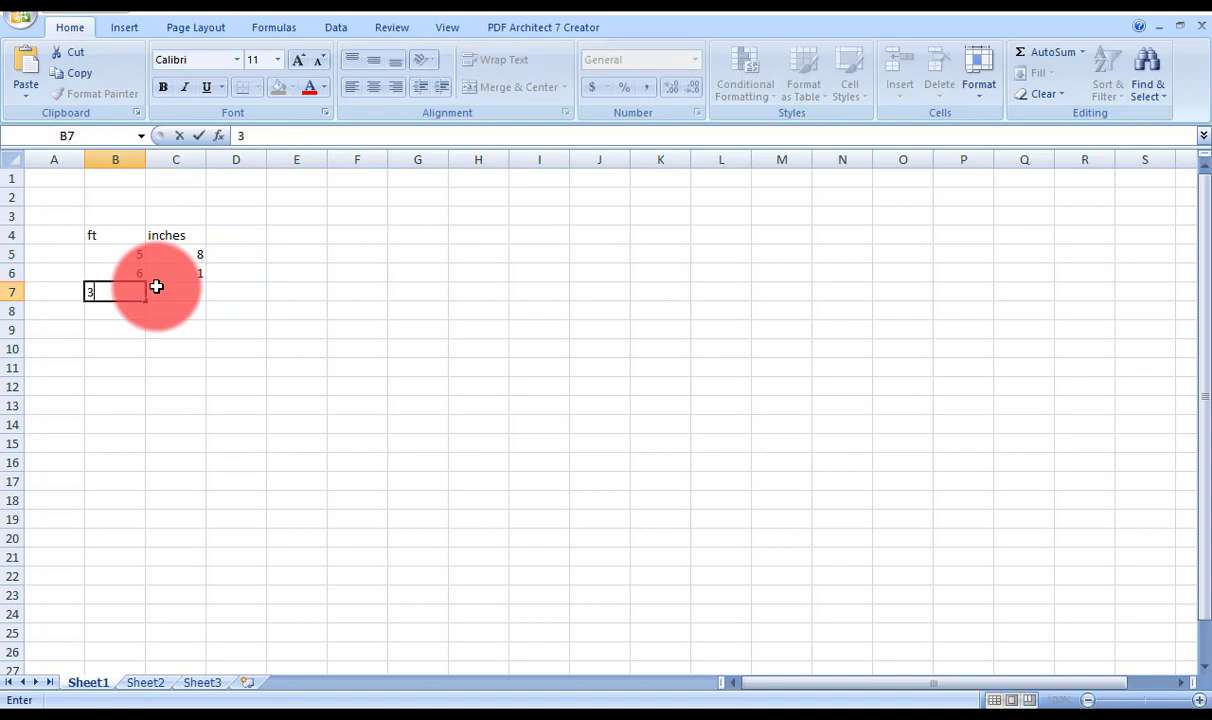
{"action": "key", "text": "Tab"}
{"action": "type", "text": "1"}
{"action": "key", "text": "Down"}
Check the second flight's length in AutoCAD and enter it in Excel as 4 ft in B8 and 11 inches in C8.
{"action": "key", "text": "alt+Tab"}
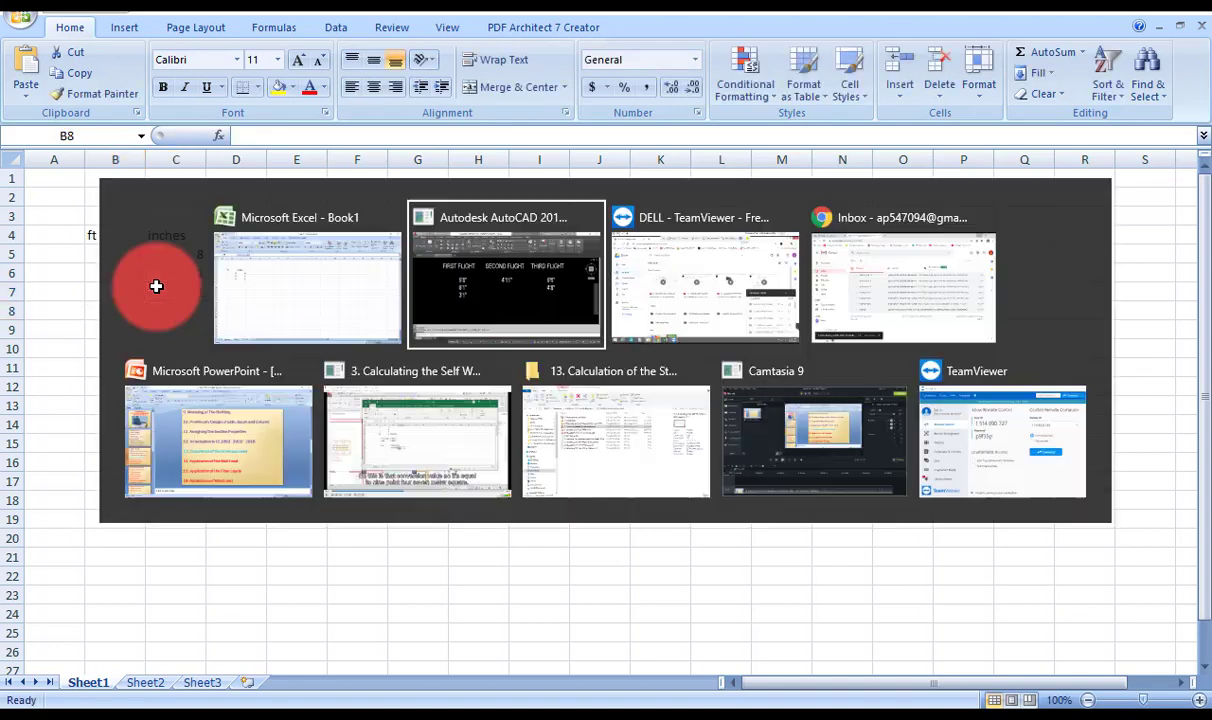
{"action": "key", "text": "alt+Tab"}
{"action": "key", "text": "Left"}
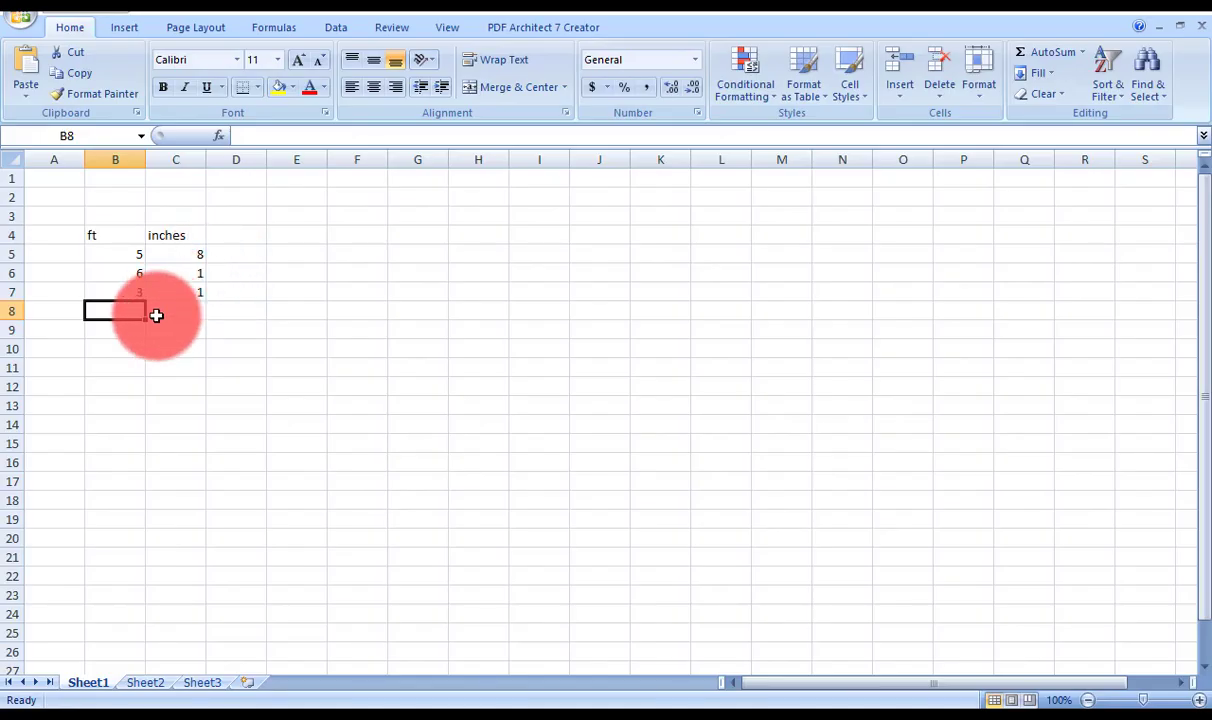
{"action": "type", "text": "4"}
{"action": "key", "text": "Tab"}
{"action": "type", "text": "11"}
{"action": "key", "text": "Return"}
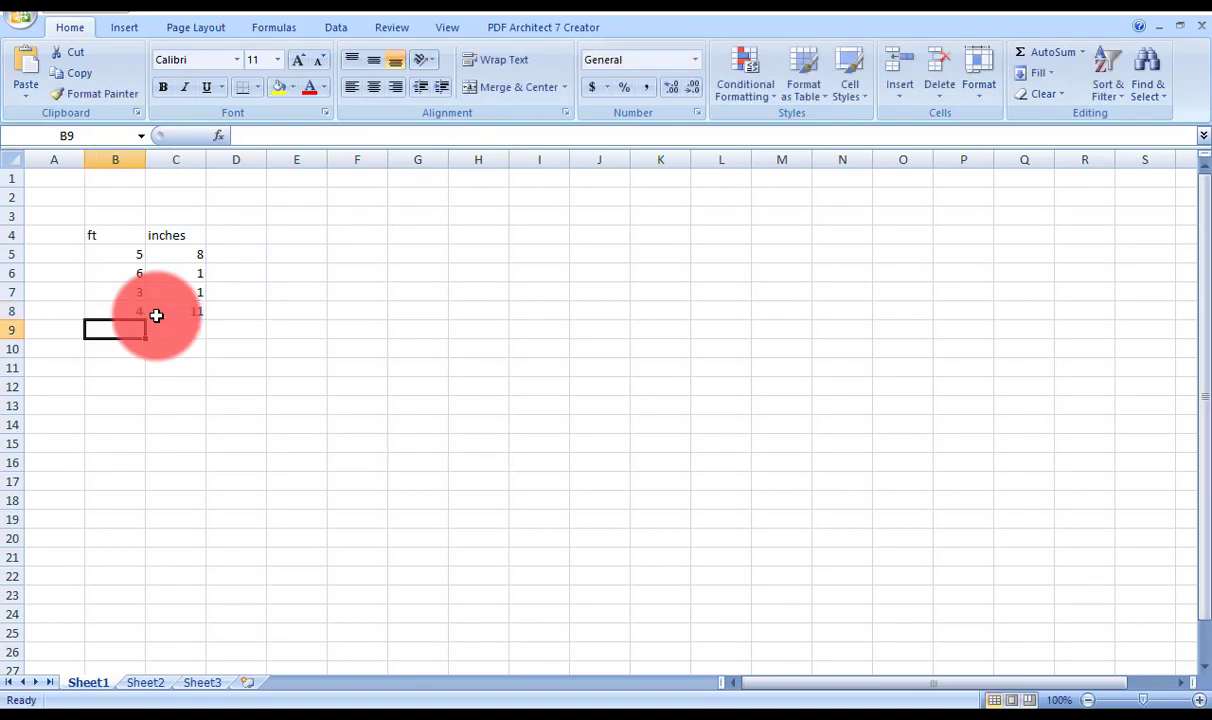
Check the third flight in AutoCAD and enter its first length in Excel as 5 ft in B9 and 6 inches in C9.
{"action": "key", "text": "alt+Tab"}
{"action": "key", "text": "alt+Tab"}
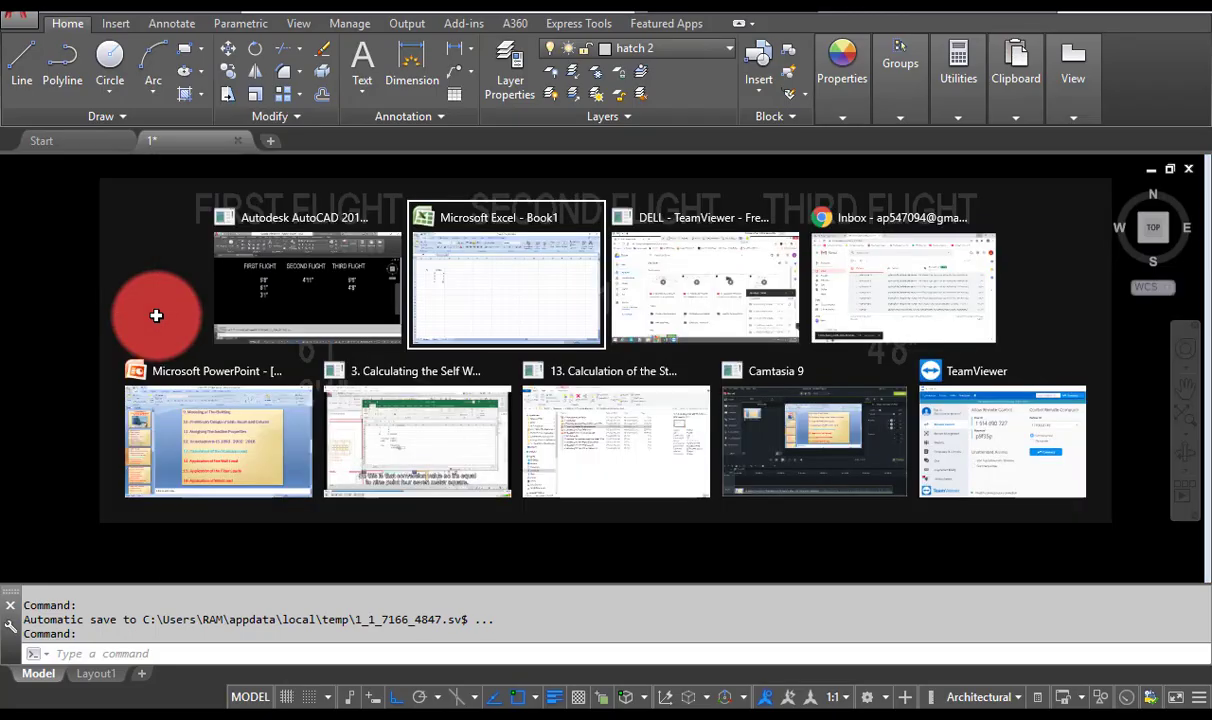
{"action": "type", "text": "5"}
{"action": "key", "text": "Tab"}
{"action": "type", "text": "6"}
{"action": "key", "text": "Return"}
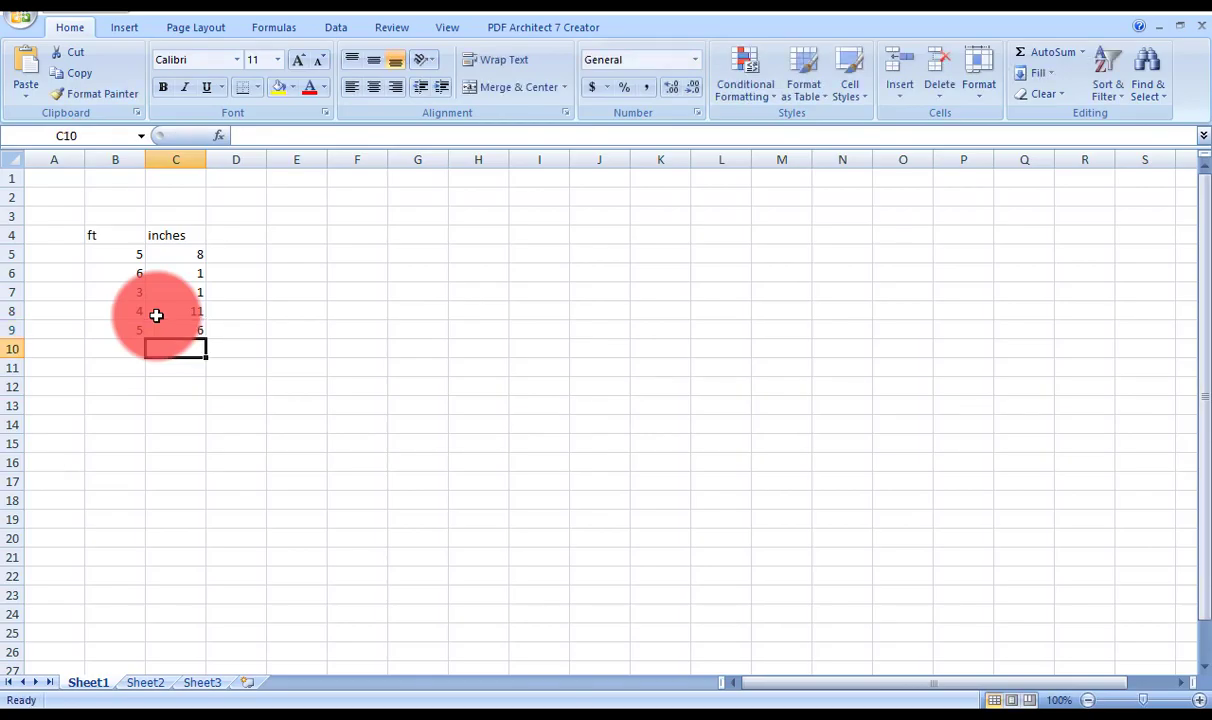
Check the third flight's second length in AutoCAD and enter 4 ft in B10 and 8 inches in C10 of the Excel sheet.
{"action": "key", "text": "Left"}
{"action": "key", "text": "alt+Tab"}
{"action": "key", "text": "alt+Tab"}
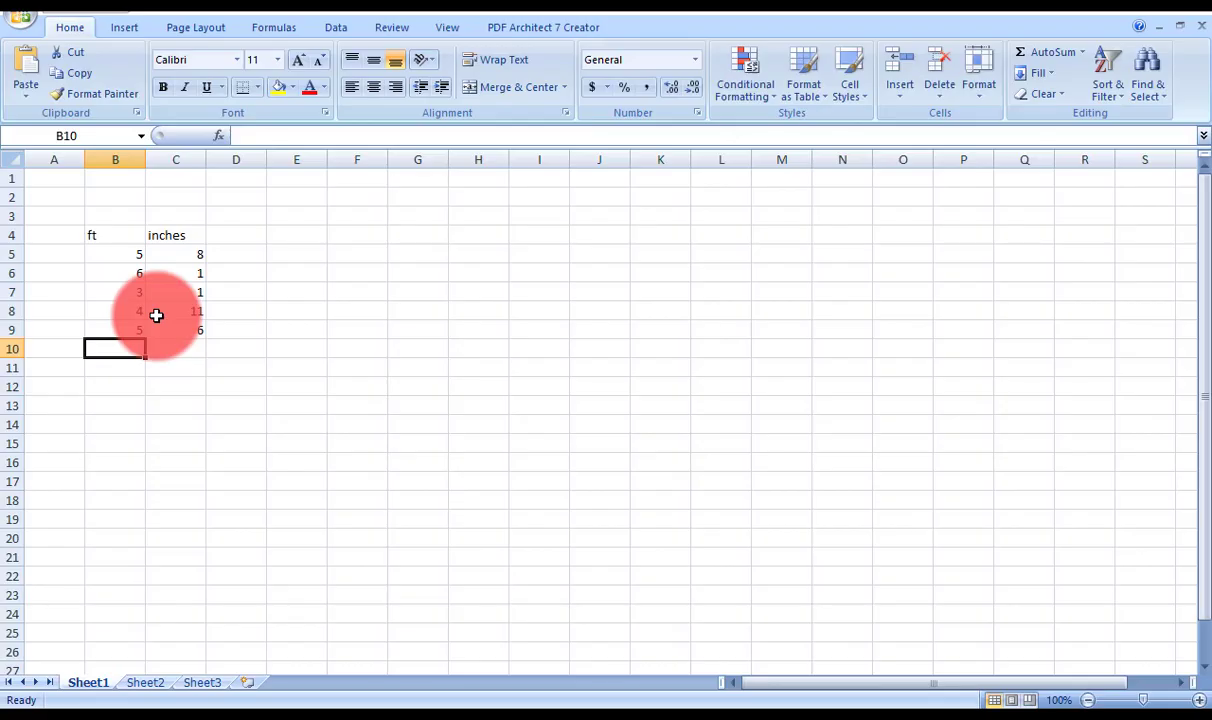
{"action": "type", "text": "4"}
{"action": "key", "text": "Tab"}
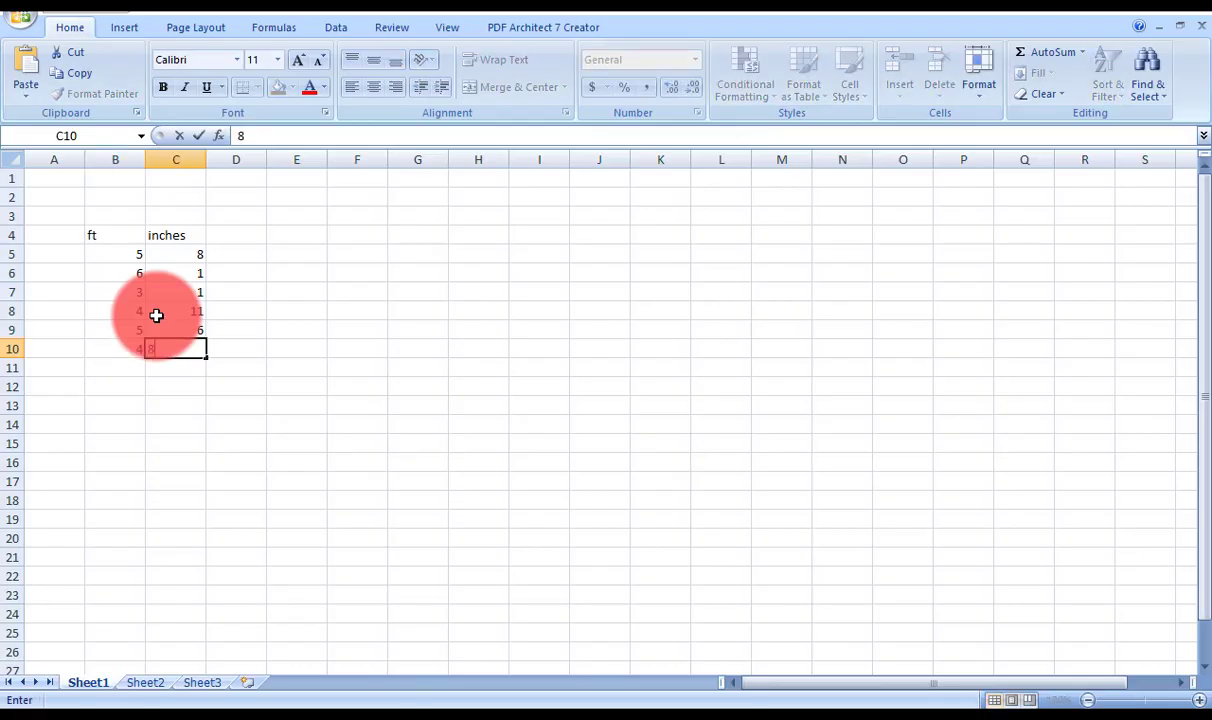
{"action": "type", "text": "8"}
{"action": "key", "text": "Tab"}
{"action": "key", "text": "Return"}
Total the ft and inches columns with AutoSum in B11 and C11.
{"action": "key", "text": "Left"}
{"action": "key", "text": "Left"}
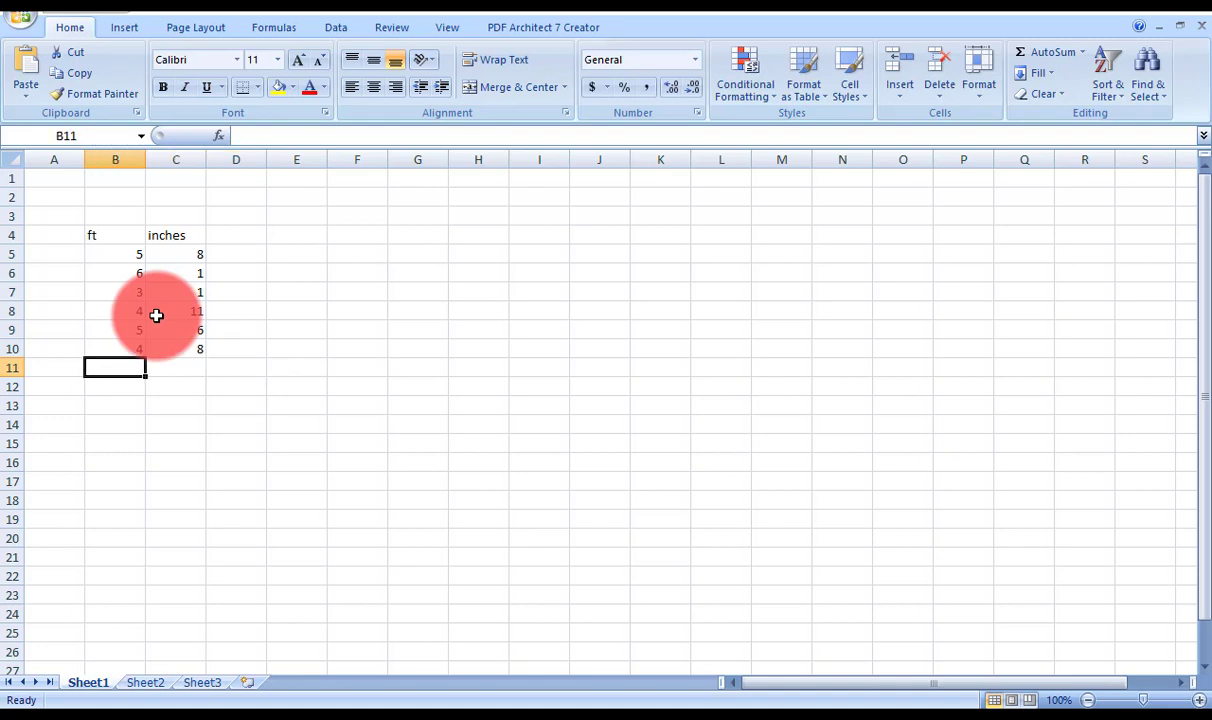
{"action": "left_click", "coordinate": [1030, 52]}
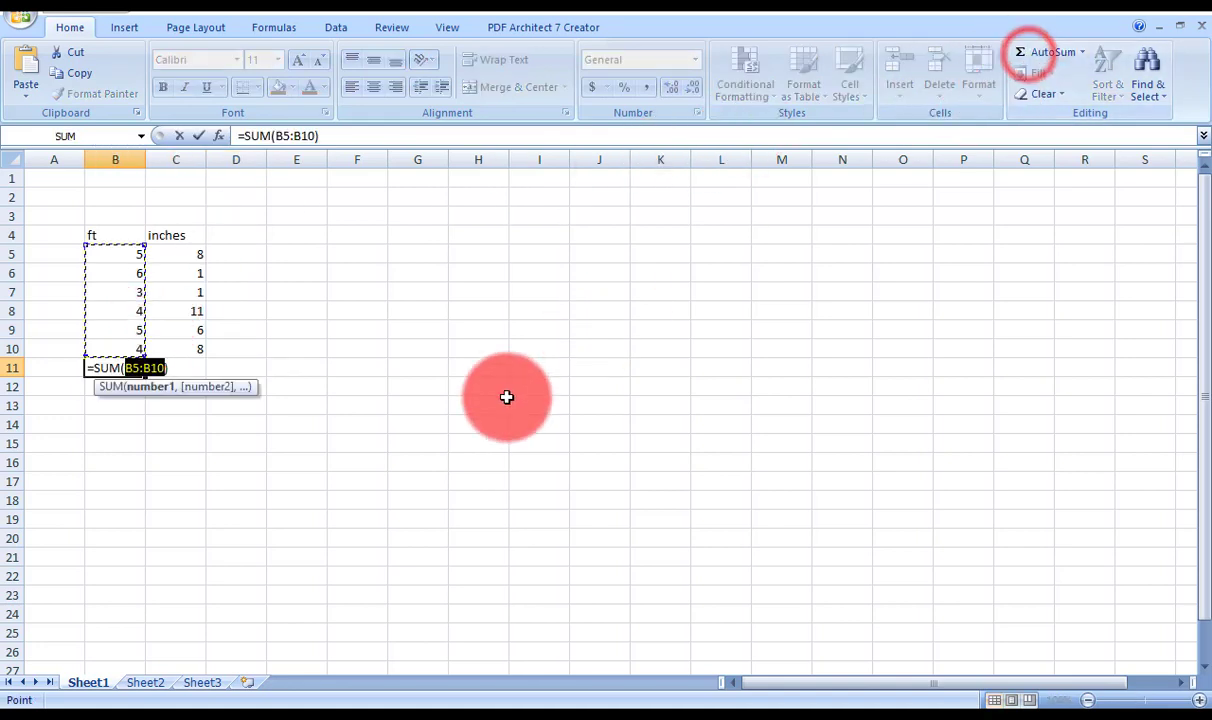
{"action": "key", "text": "Return"}
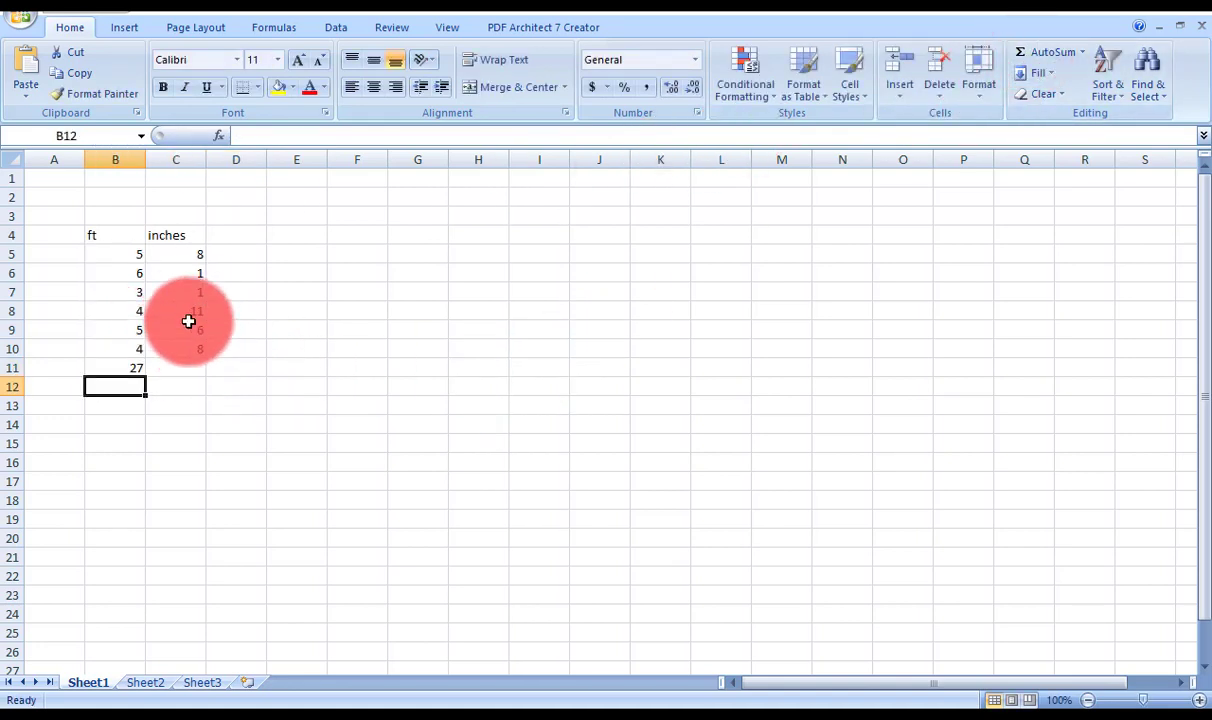
{"action": "left_click", "coordinate": [188, 366]}
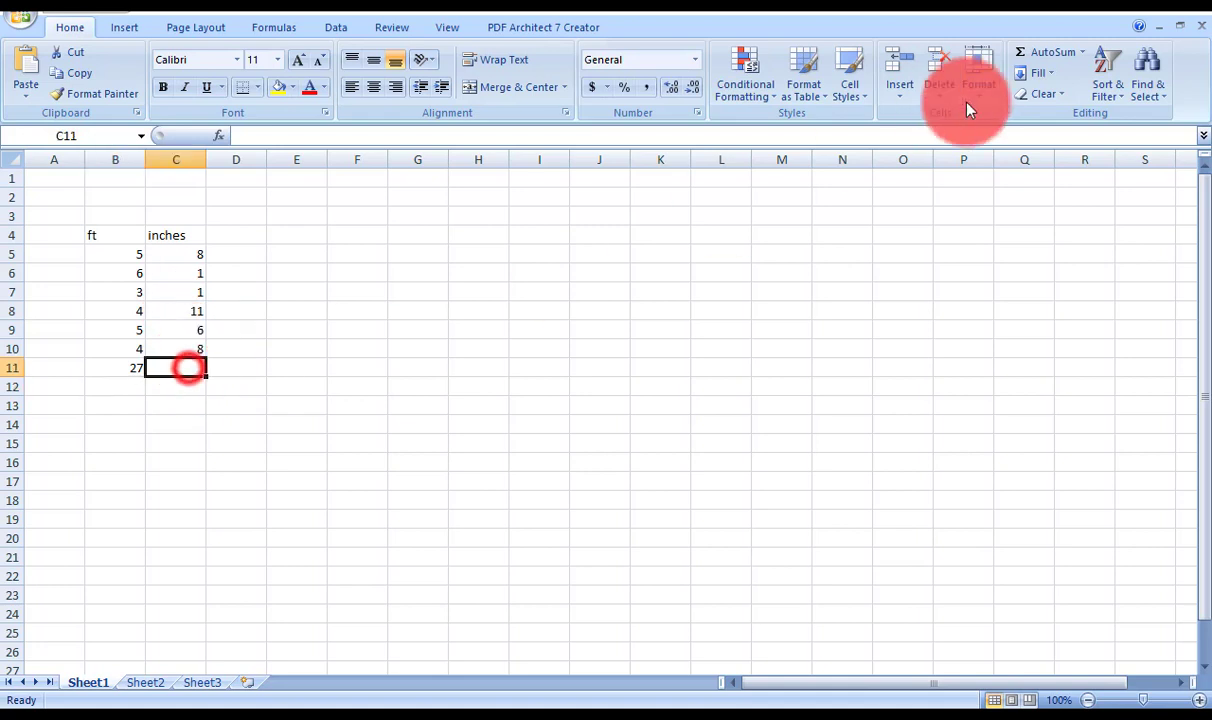
{"action": "left_click", "coordinate": [1017, 60]}
{"action": "key", "text": "Return"}
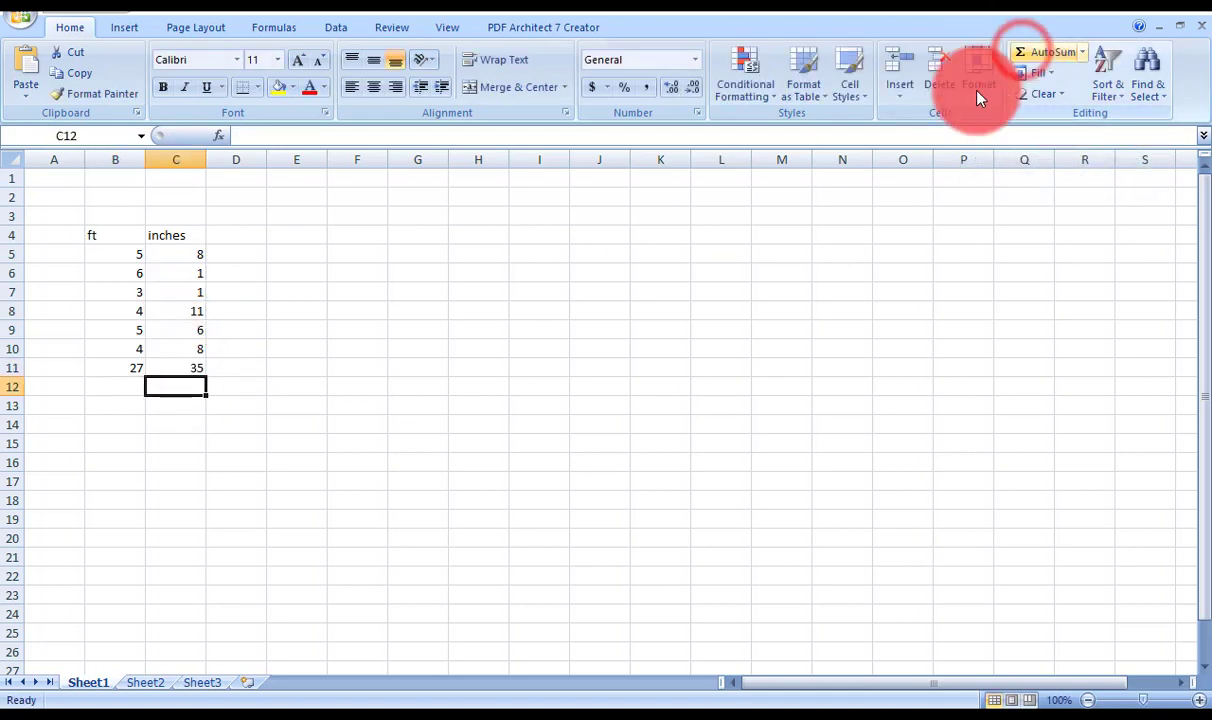
Convert the summed feet and inches to total feet in E11 with the formula =B11+C11/12.
{"action": "left_click", "coordinate": [277, 369]}
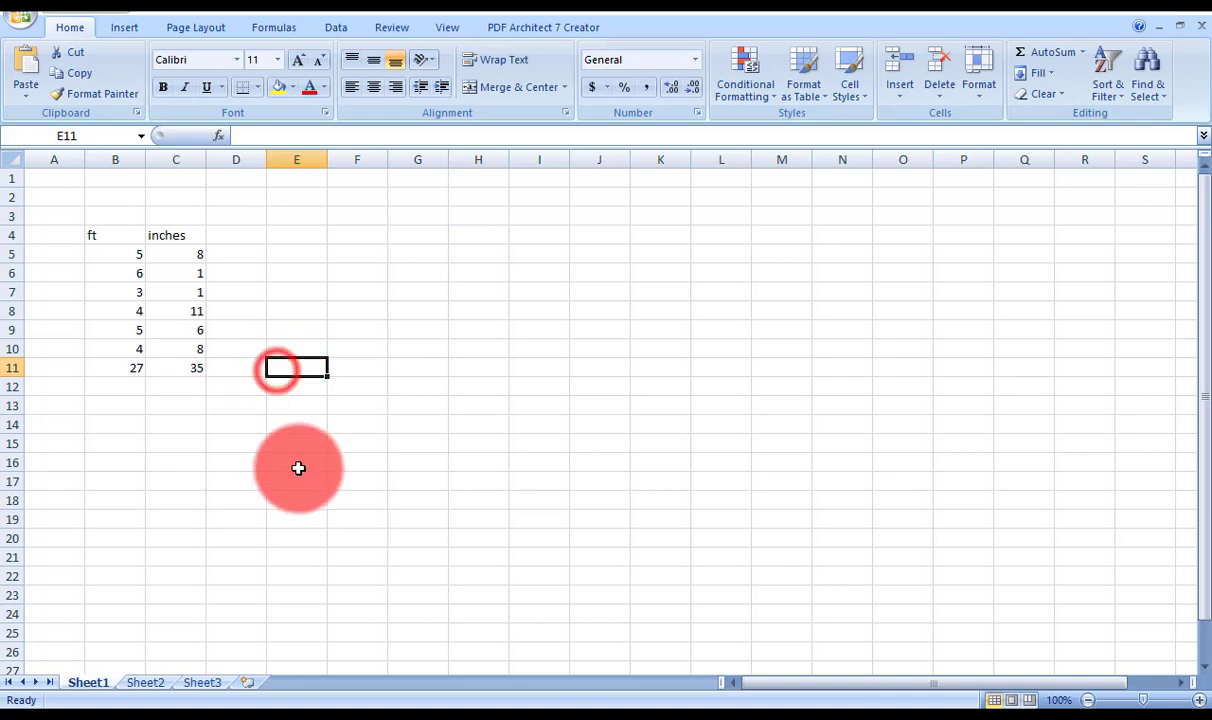
{"action": "left_click", "coordinate": [124, 370]}
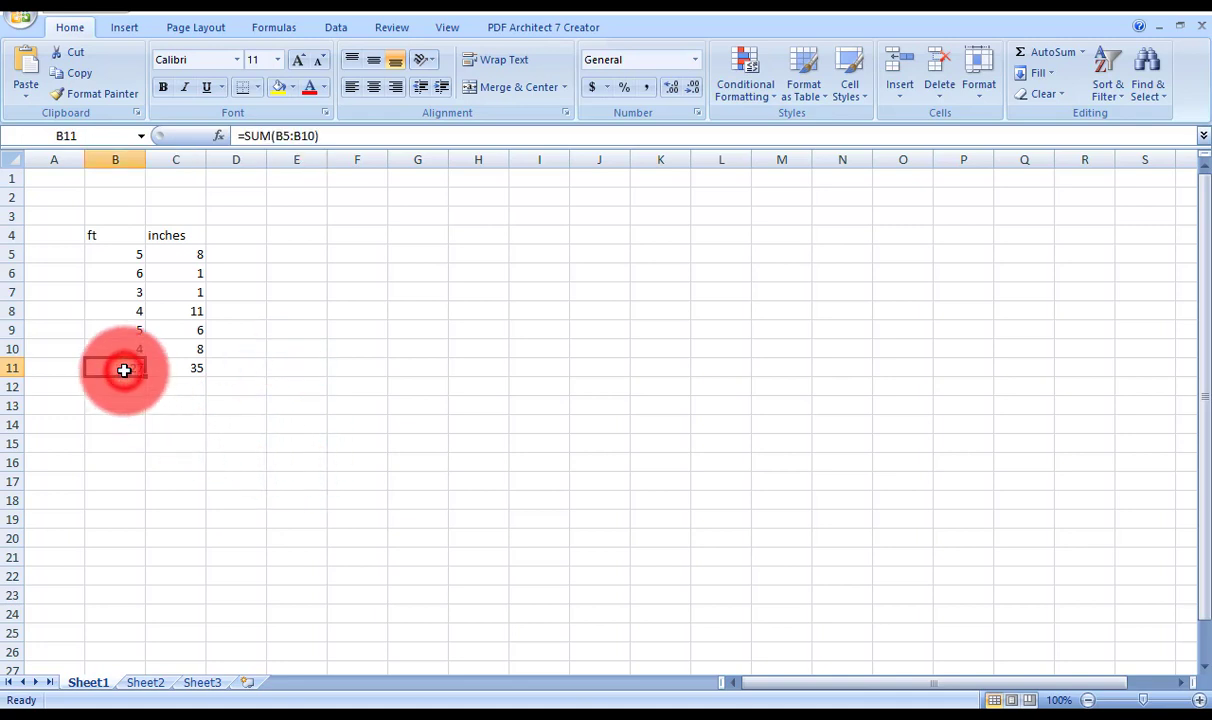
{"action": "left_click", "coordinate": [276, 367]}
{"action": "type", "text": "="}
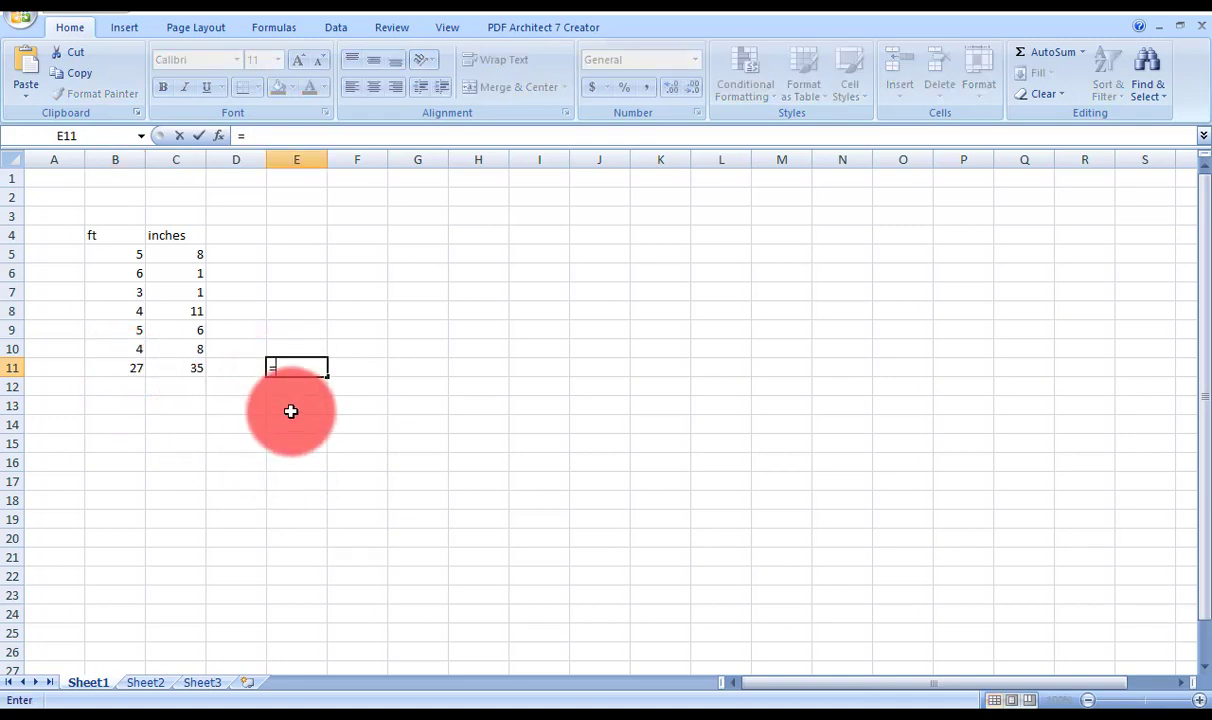
{"action": "left_click", "coordinate": [131, 364]}
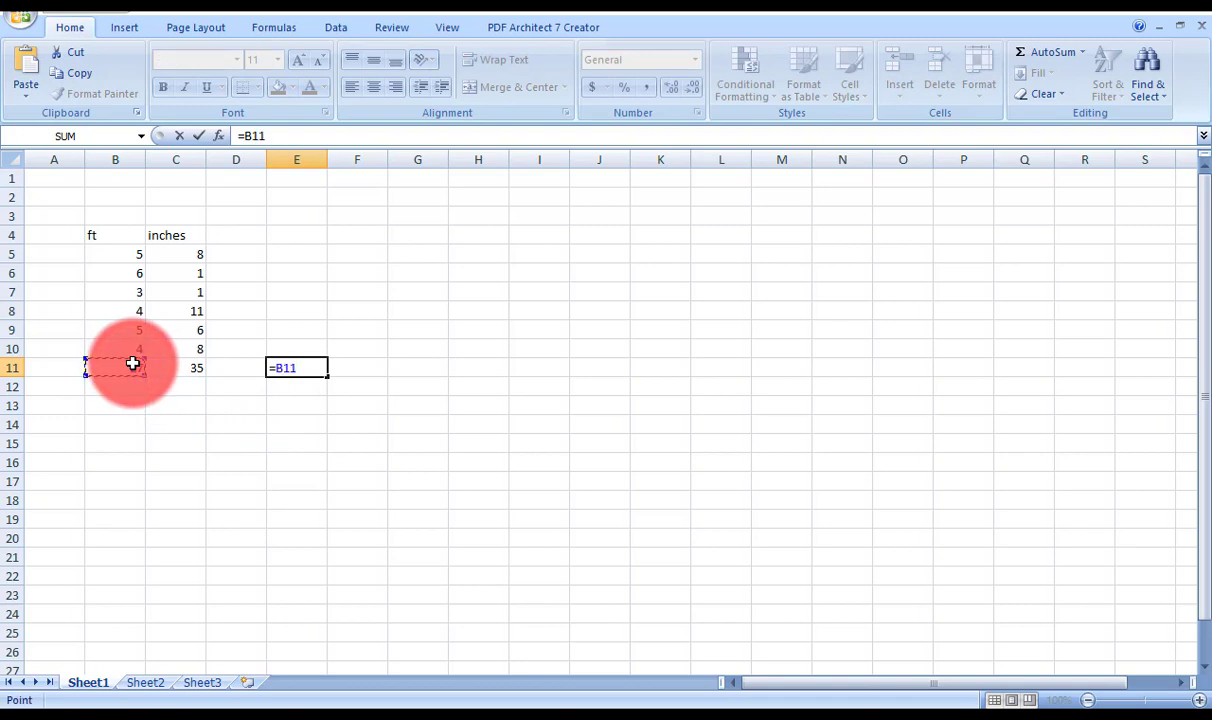
{"action": "type", "text": "+"}
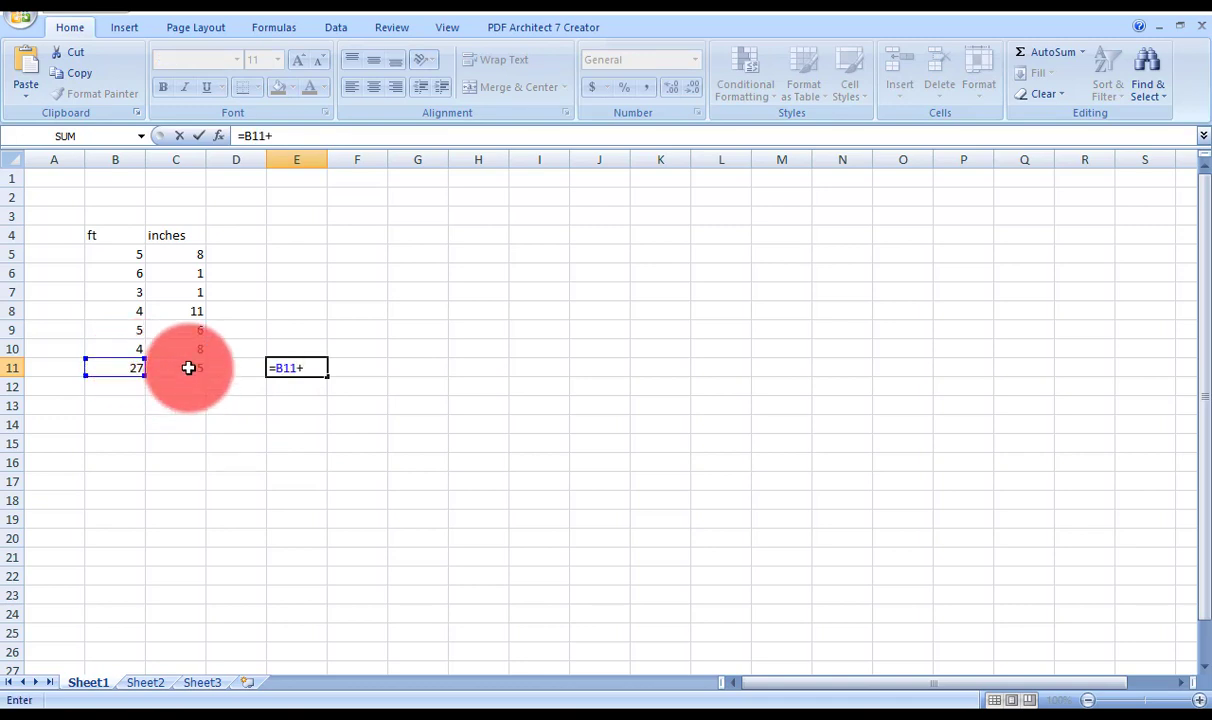
{"action": "left_click", "coordinate": [188, 368]}
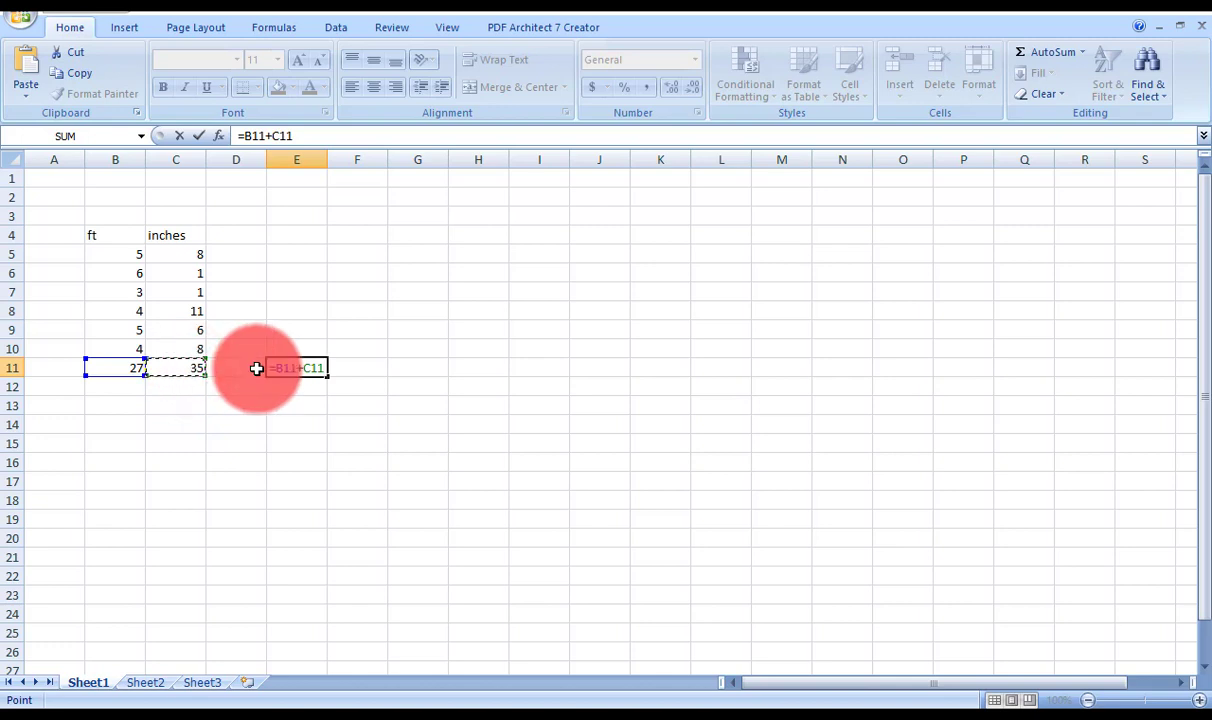
{"action": "type", "text": "/12"}
{"action": "key", "text": "Return"}
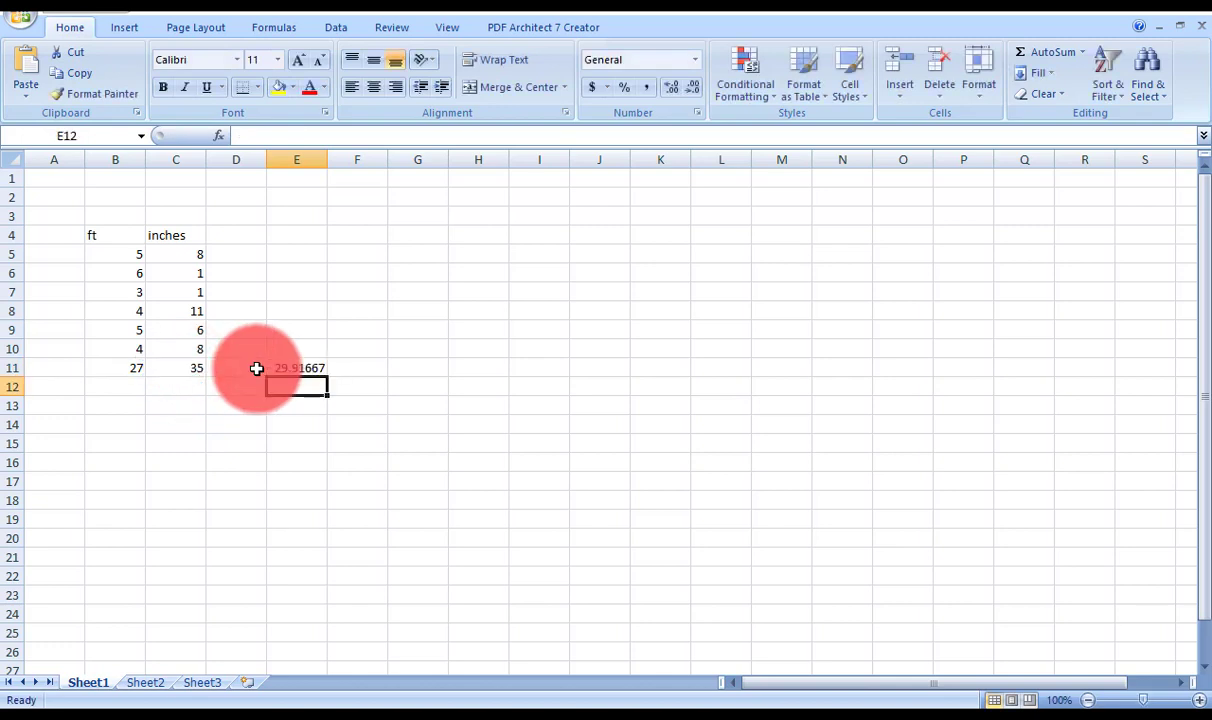
Label the result in E11 by entering "total length in feet" in F11.
{"action": "left_click", "coordinate": [339, 368]}
{"action": "type", "text": "t"}
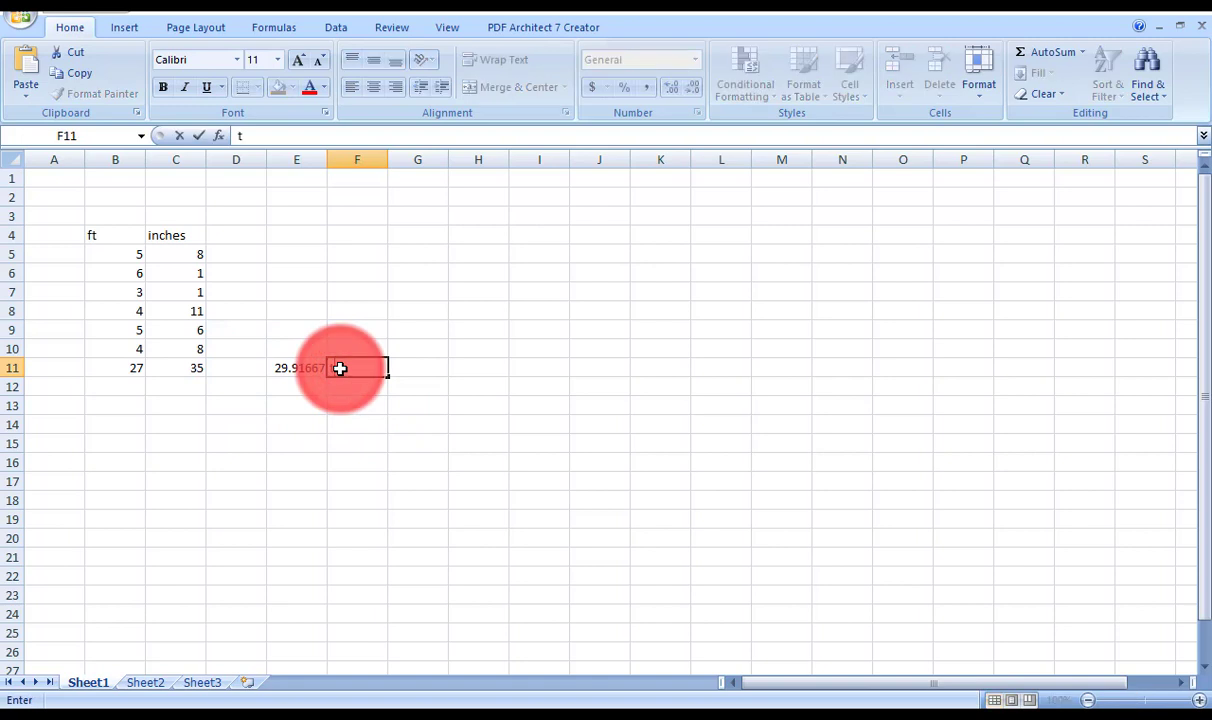
{"action": "type", "text": "otal lengt"}
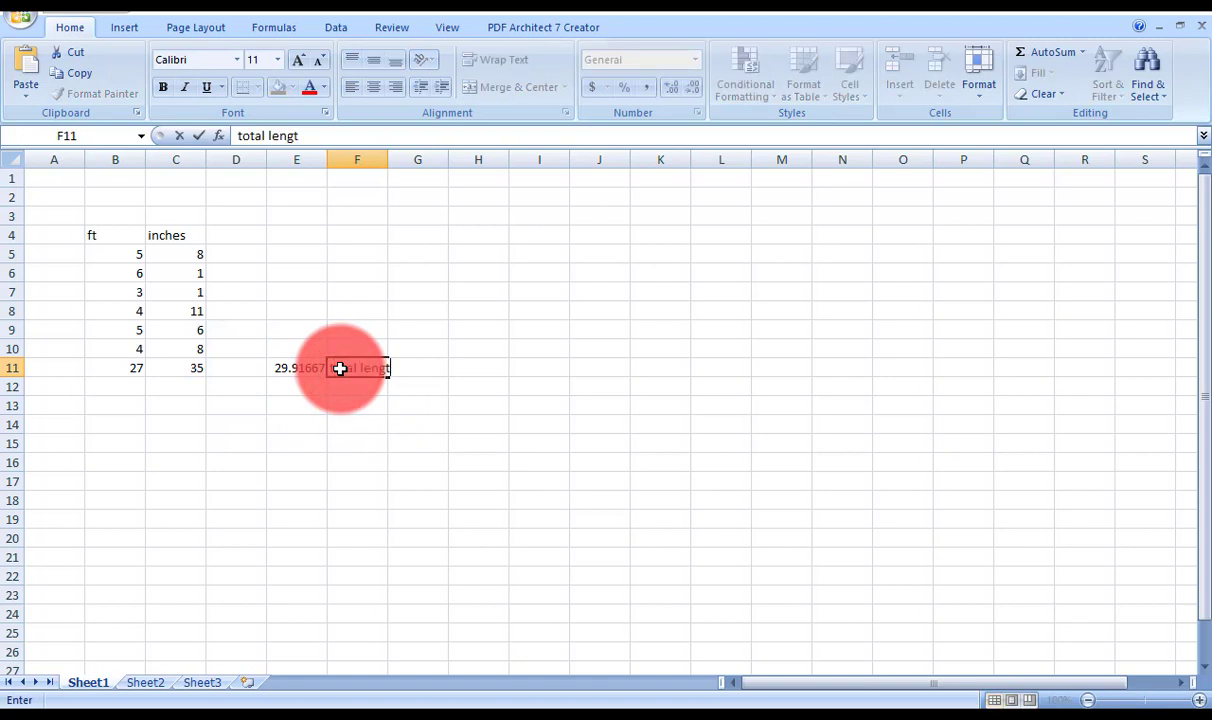
{"action": "type", "text": "h in feet"}
{"action": "key", "text": "Return"}
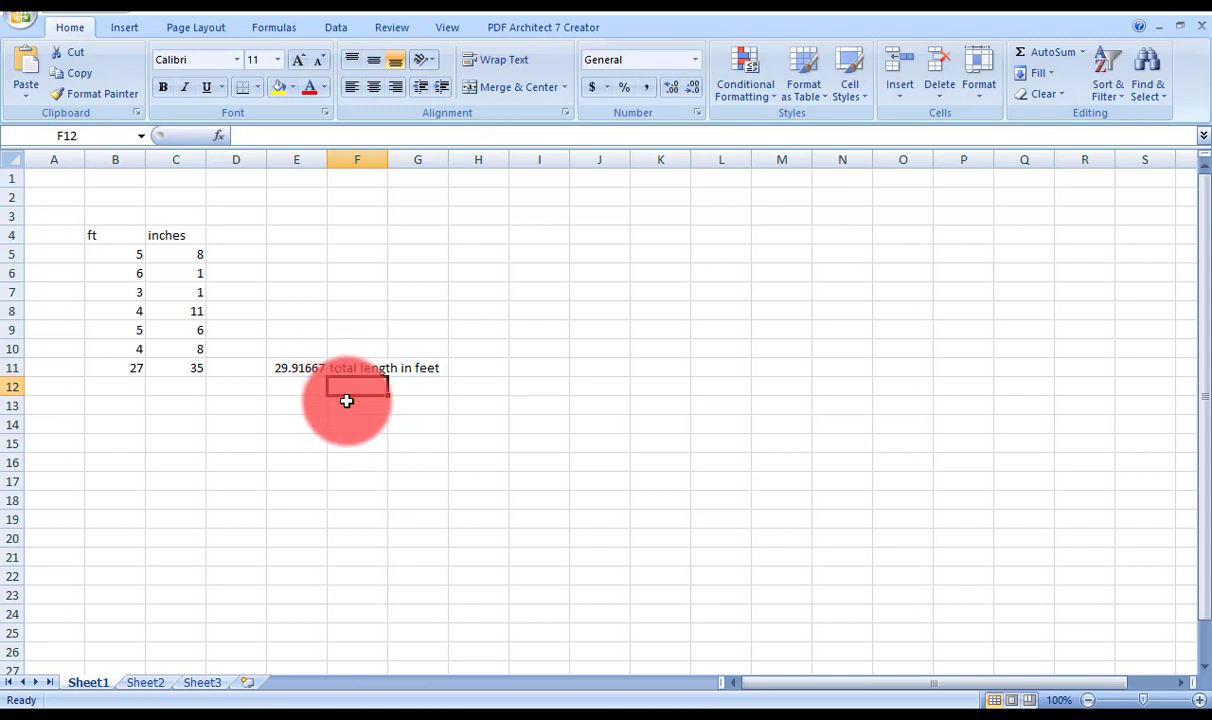
Enter the label "toal width in feet" in F12.
{"action": "type", "text": "toal"}
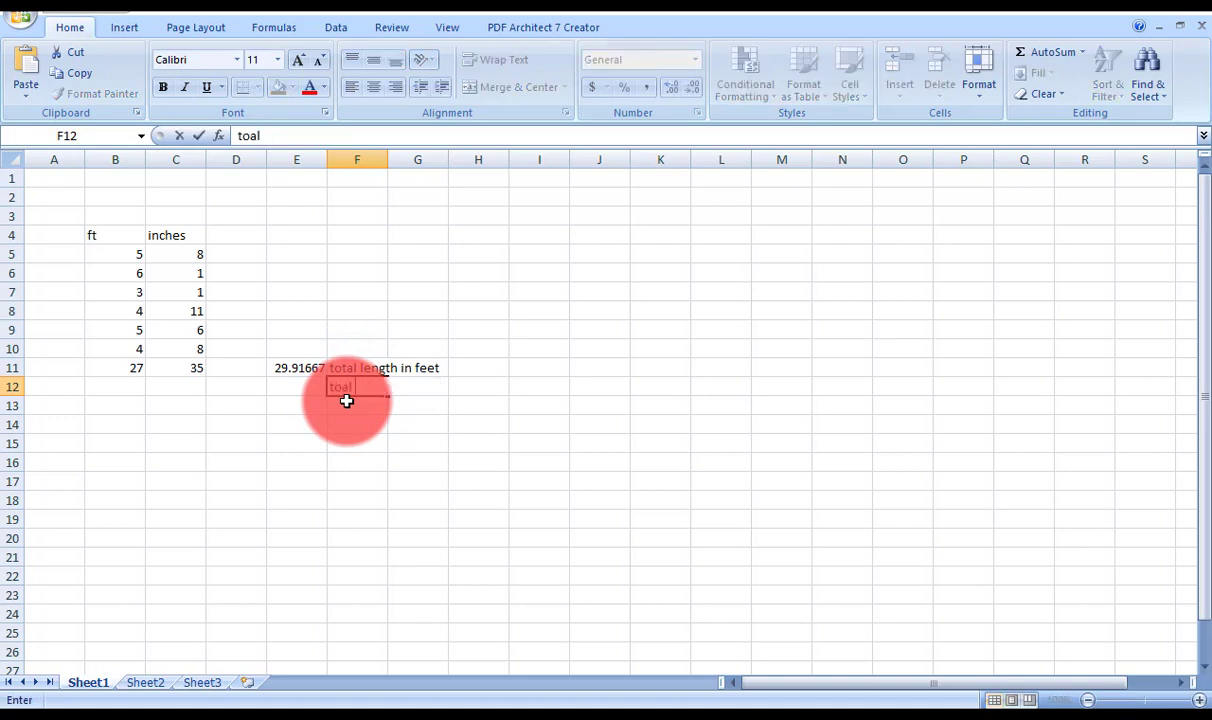
{"action": "type", "text": " width in fee"}
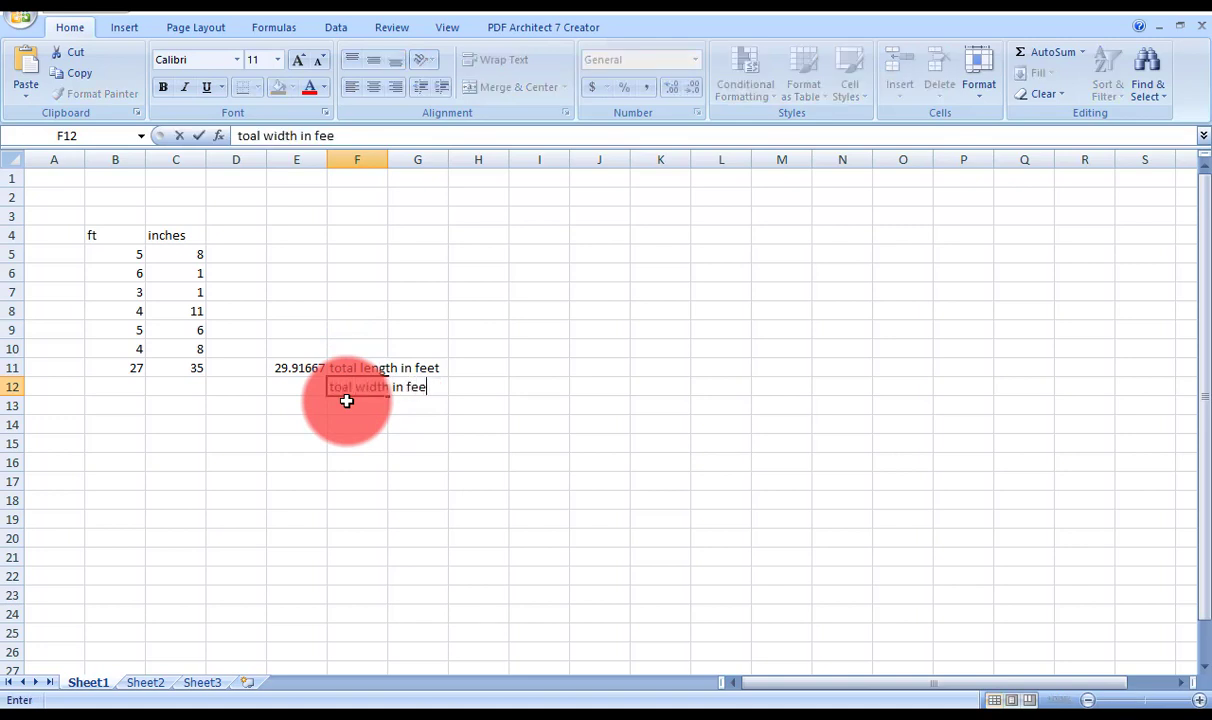
{"action": "type", "text": "t"}
{"action": "key", "text": "Return"}
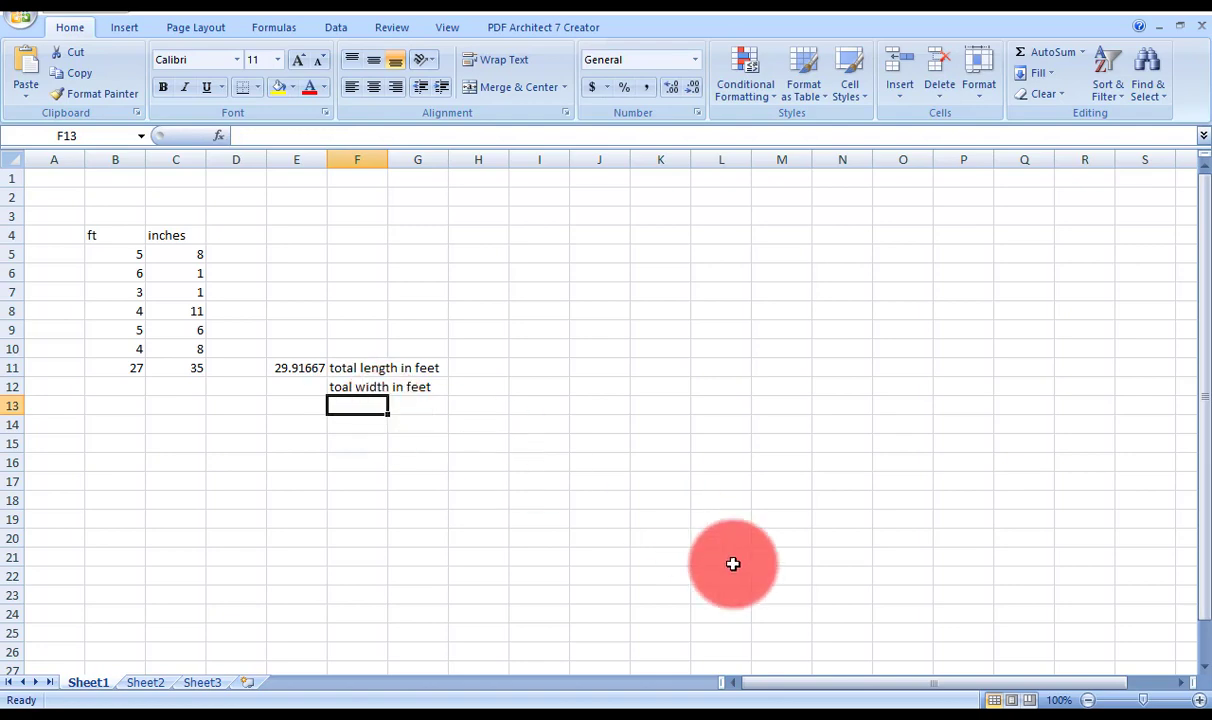
Switch to AutoCAD and examine the flight width dimensions around the staircase in the floor plan.
{"action": "key", "text": "alt+Tab"}
{"action": "scroll", "coordinate": [690, 425], "scroll_direction": "down", "scroll_amount": 8}
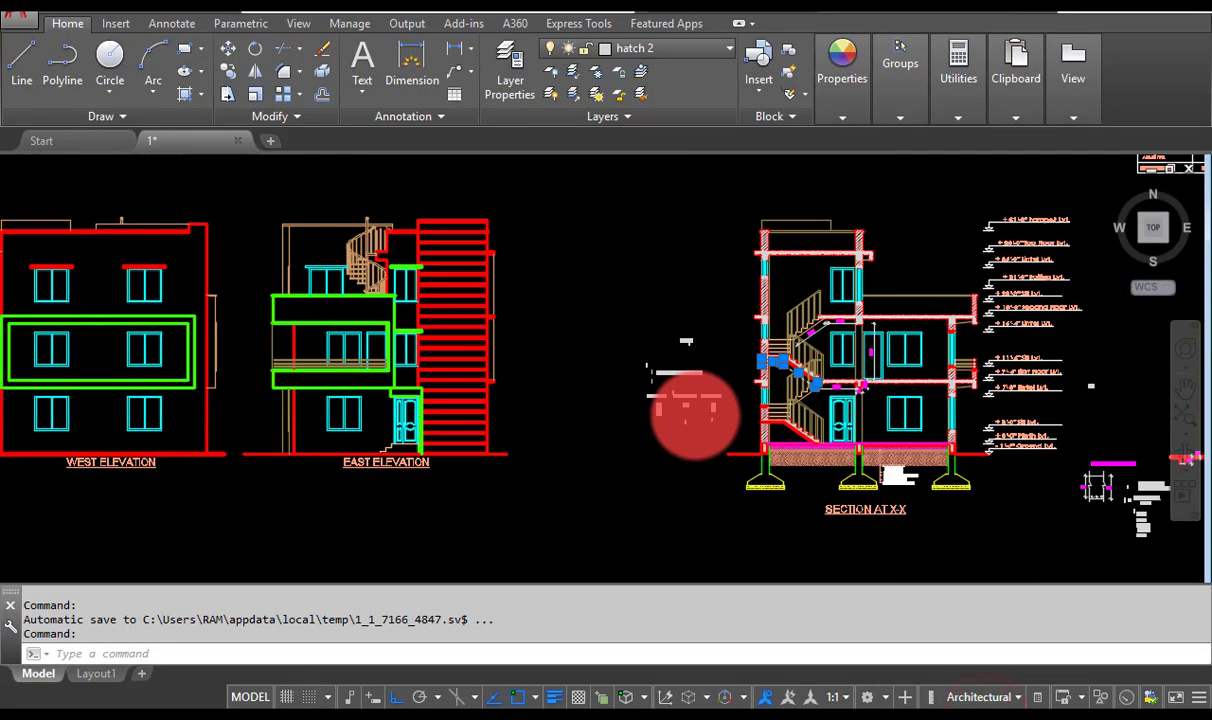
{"action": "scroll", "coordinate": [541, 400], "scroll_direction": "up", "scroll_amount": 10}
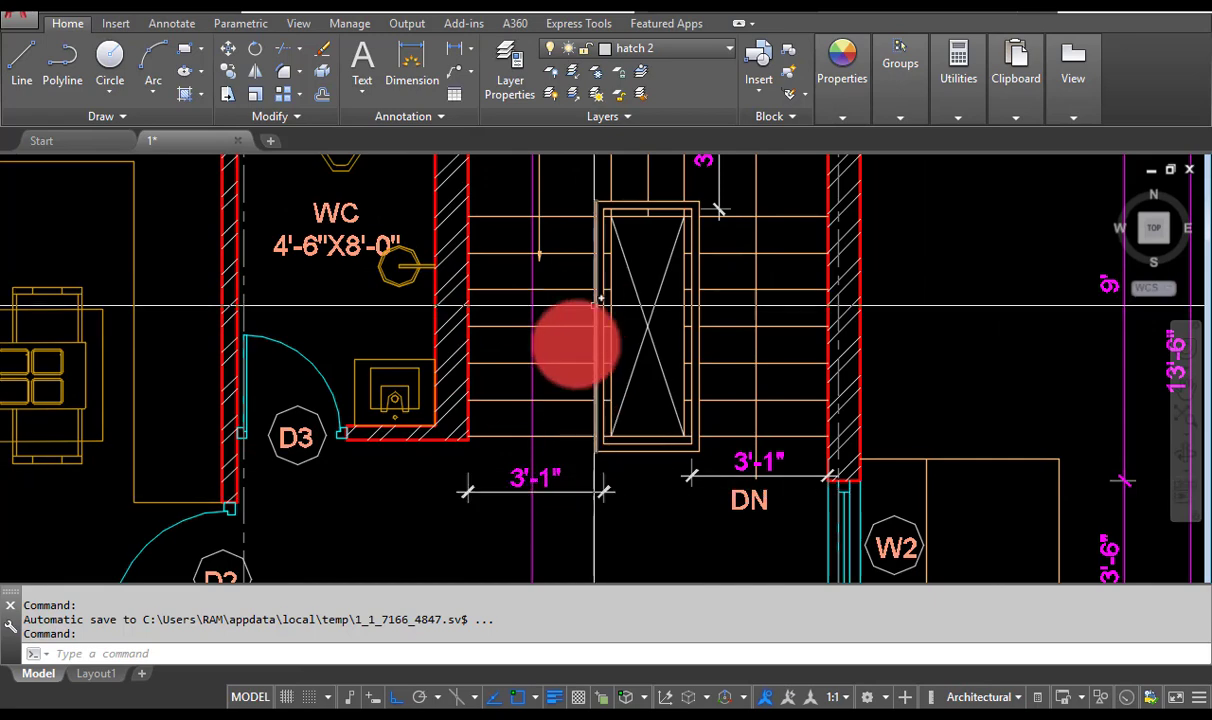
{"action": "left_click_drag", "start_coordinate": [687, 214], "coordinate": [580, 368]}
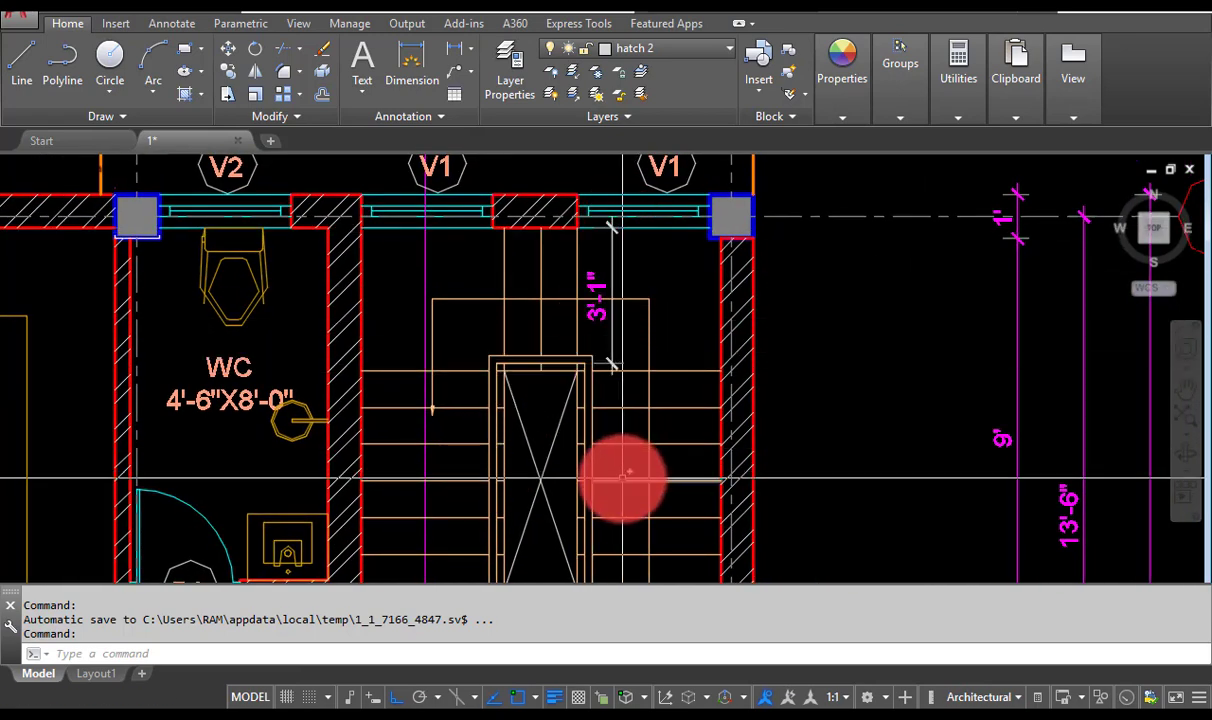
{"action": "left_click_drag", "start_coordinate": [622, 479], "coordinate": [415, 328]}
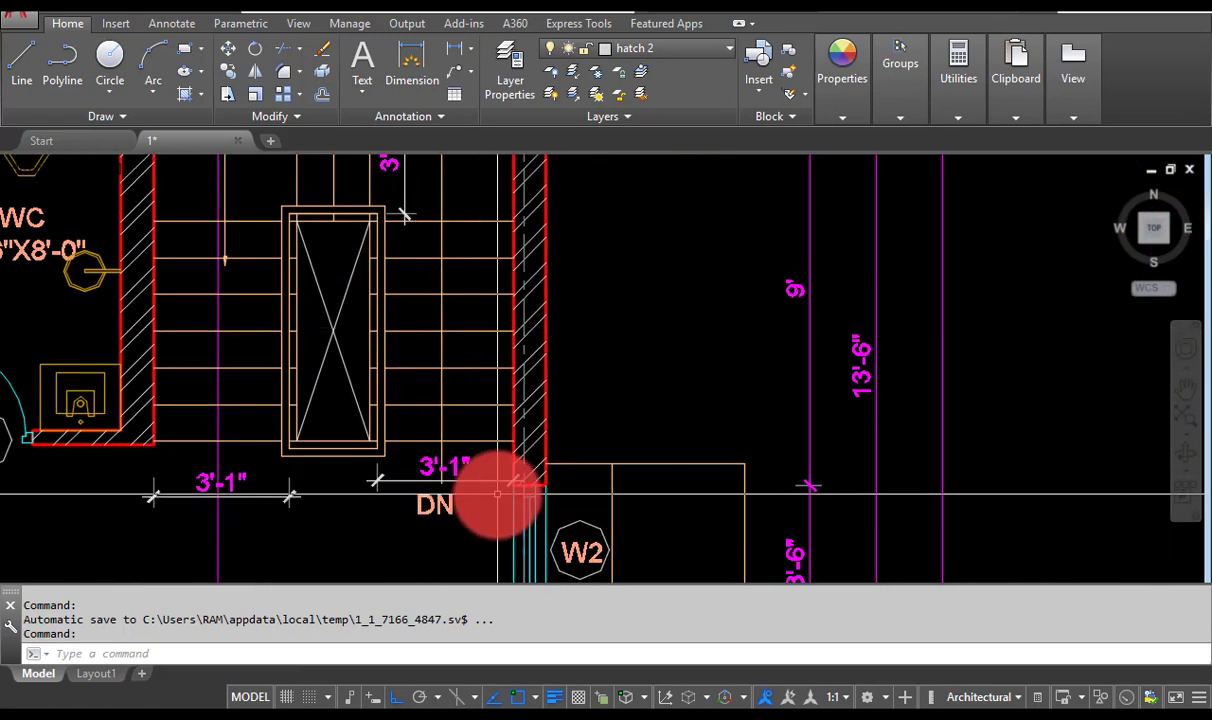
Switch to Excel and enter 3+(1/12) in E12 beside the total width label.
{"action": "key", "text": "alt+Tab"}
{"action": "left_click", "coordinate": [288, 401]}
{"action": "left_click", "coordinate": [292, 387]}
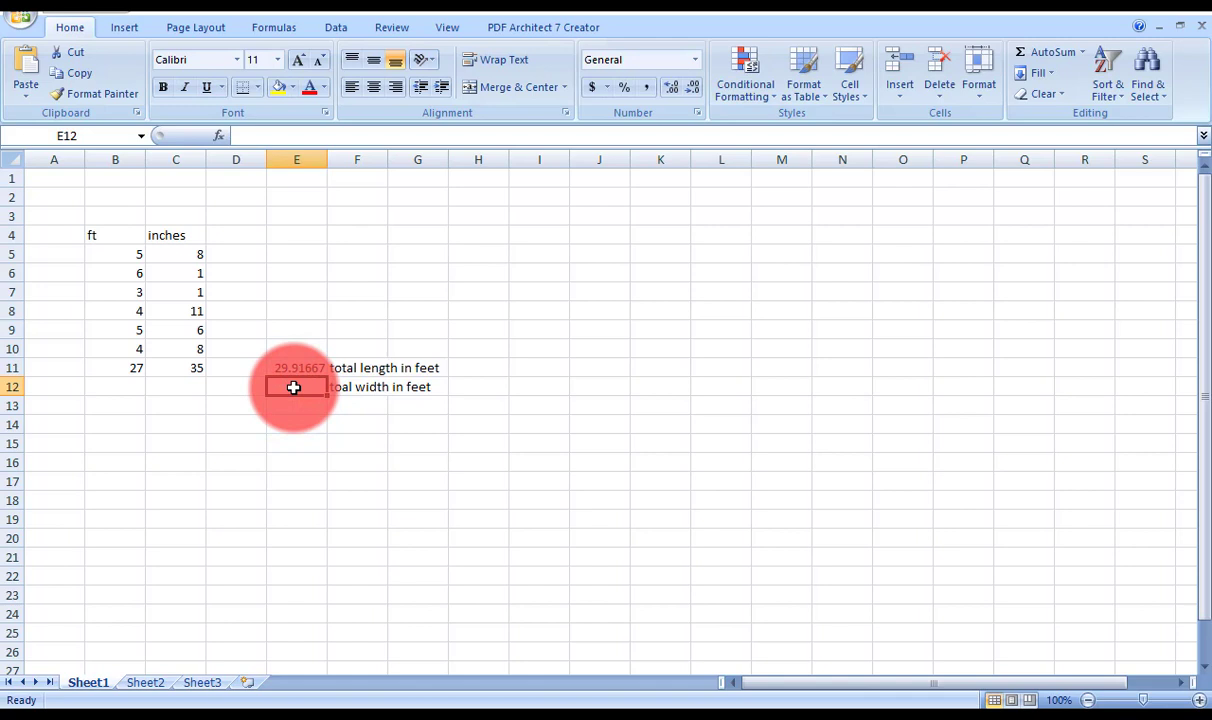
{"action": "type", "text": "3+(1/12"}
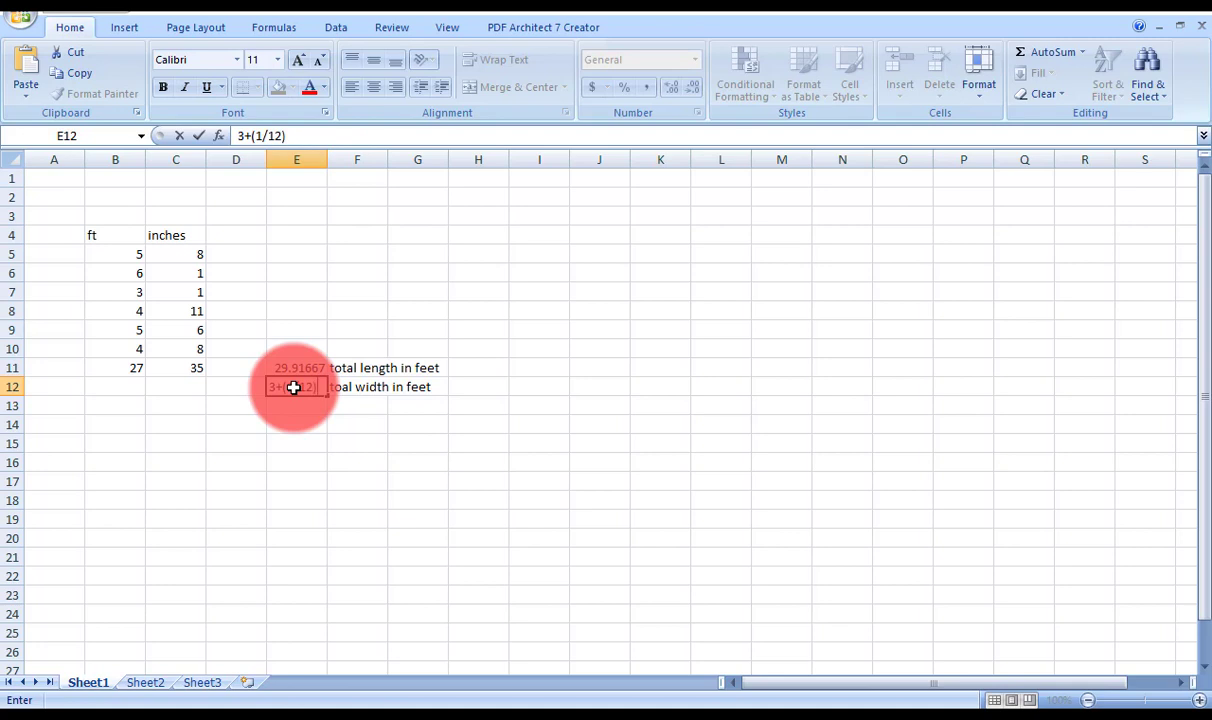
{"action": "key", "text": "Return"}
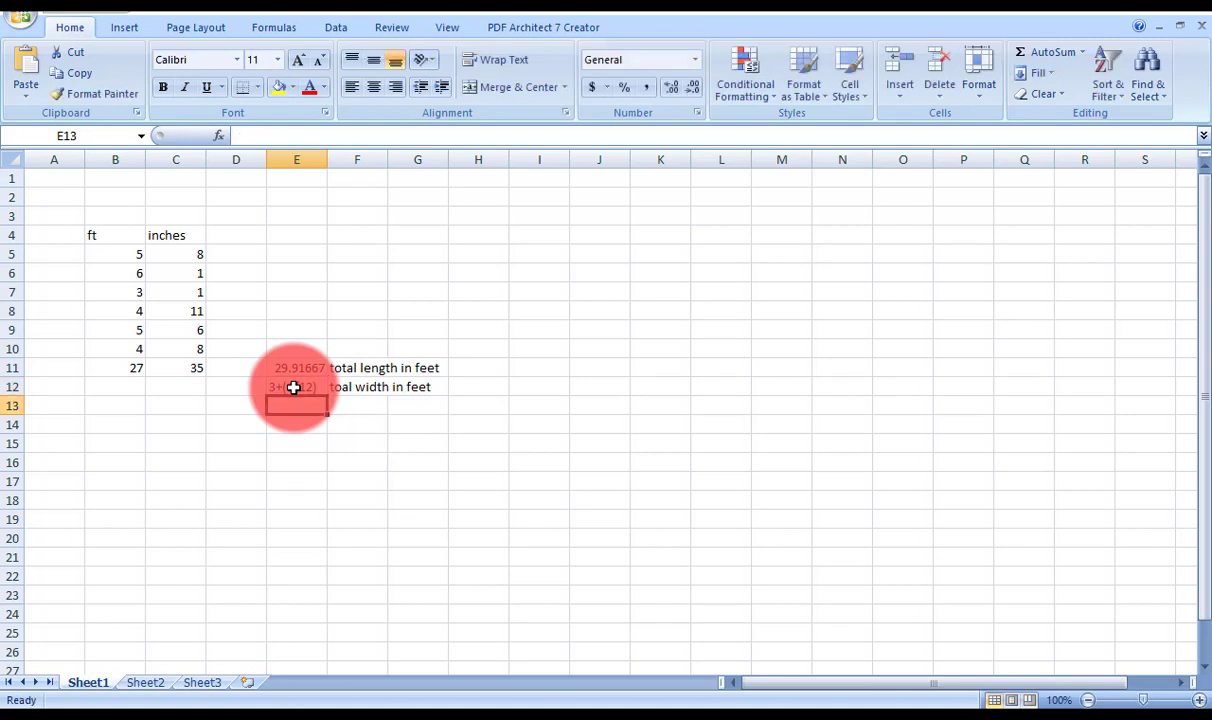
Turn the width entry in E12 into the formula =3+(1/12).
{"action": "left_click", "coordinate": [293, 387]}
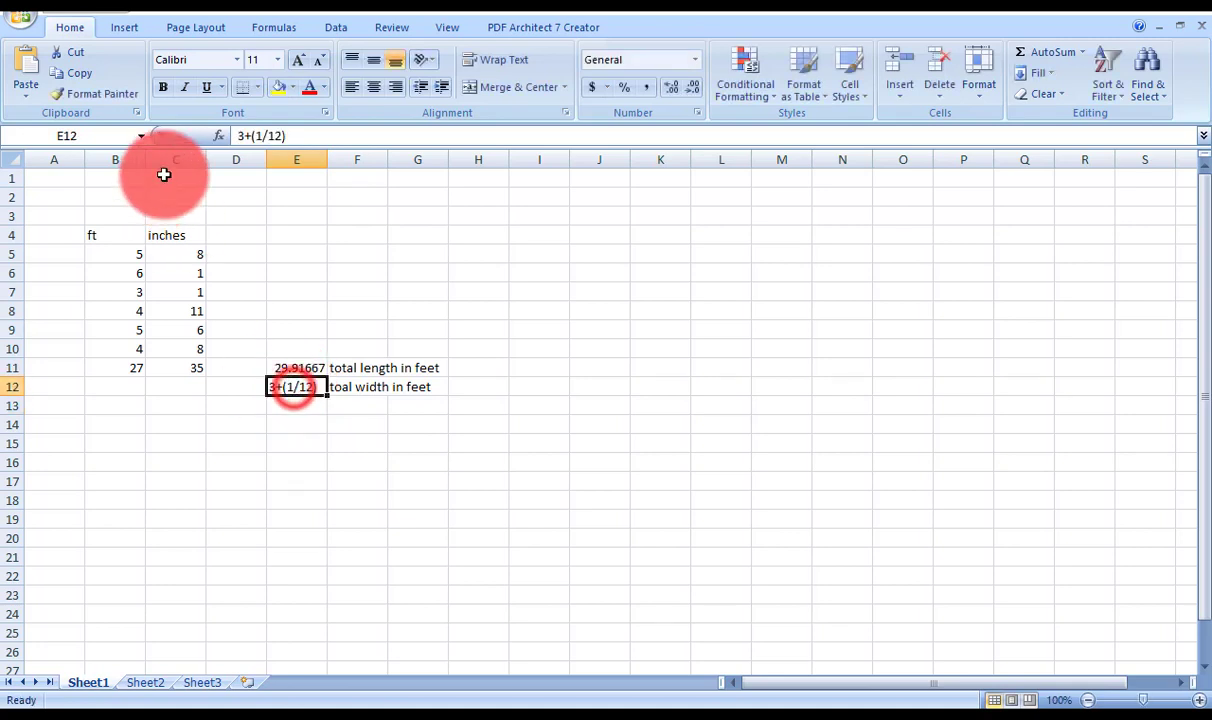
{"action": "left_click", "coordinate": [240, 135]}
{"action": "type", "text": "+"}
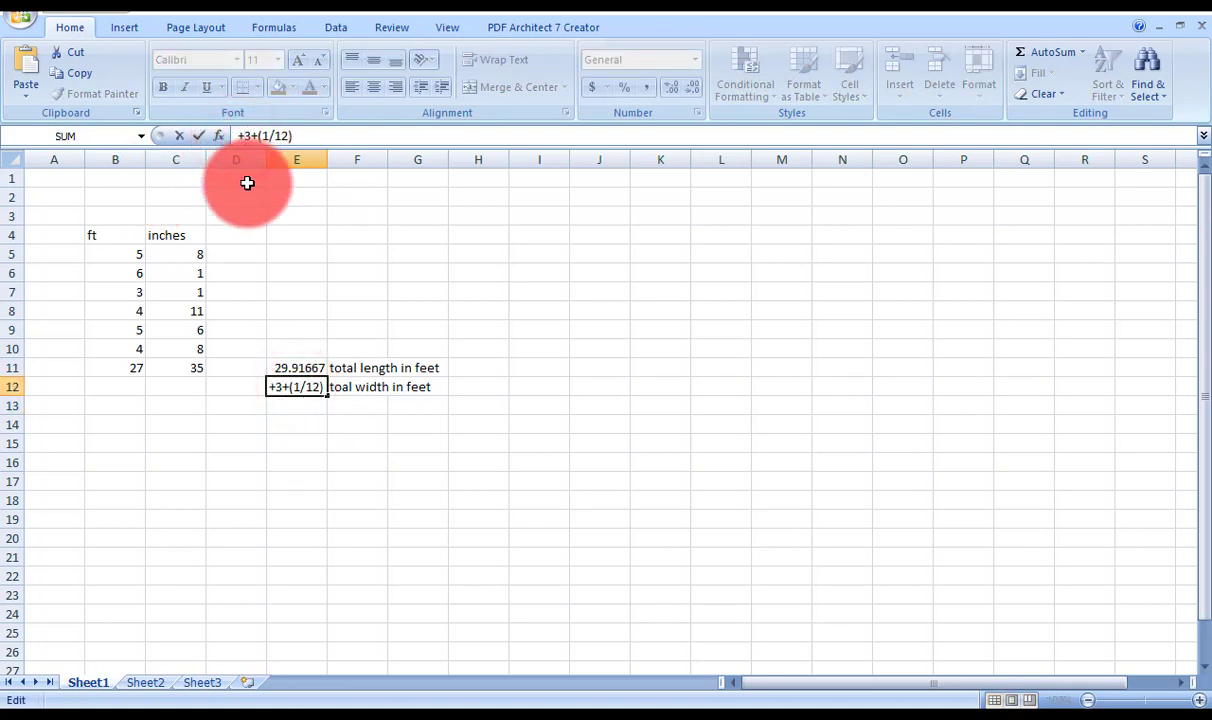
{"action": "key", "text": "BackSpace"}
{"action": "type", "text": "="}
{"action": "key", "text": "Return"}
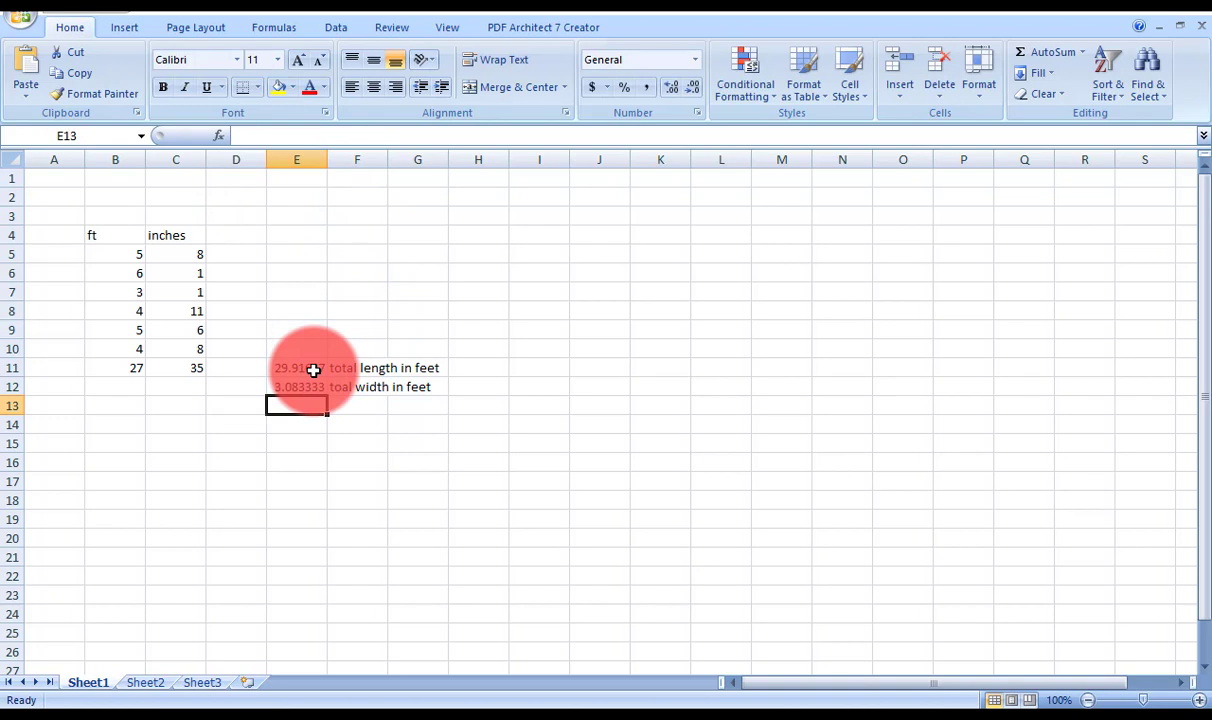
Calculate the total area in E15 by multiplying total length by total width with the formula =E11*E12.
{"action": "left_click", "coordinate": [288, 441]}
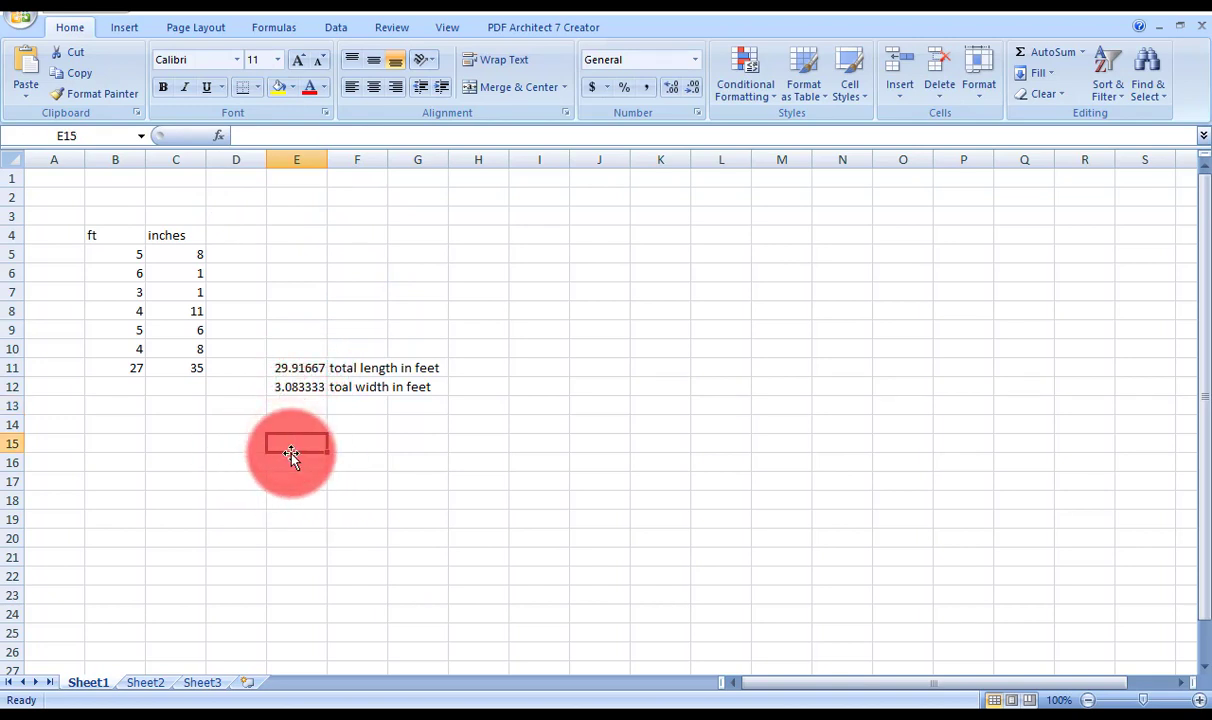
{"action": "type", "text": "="}
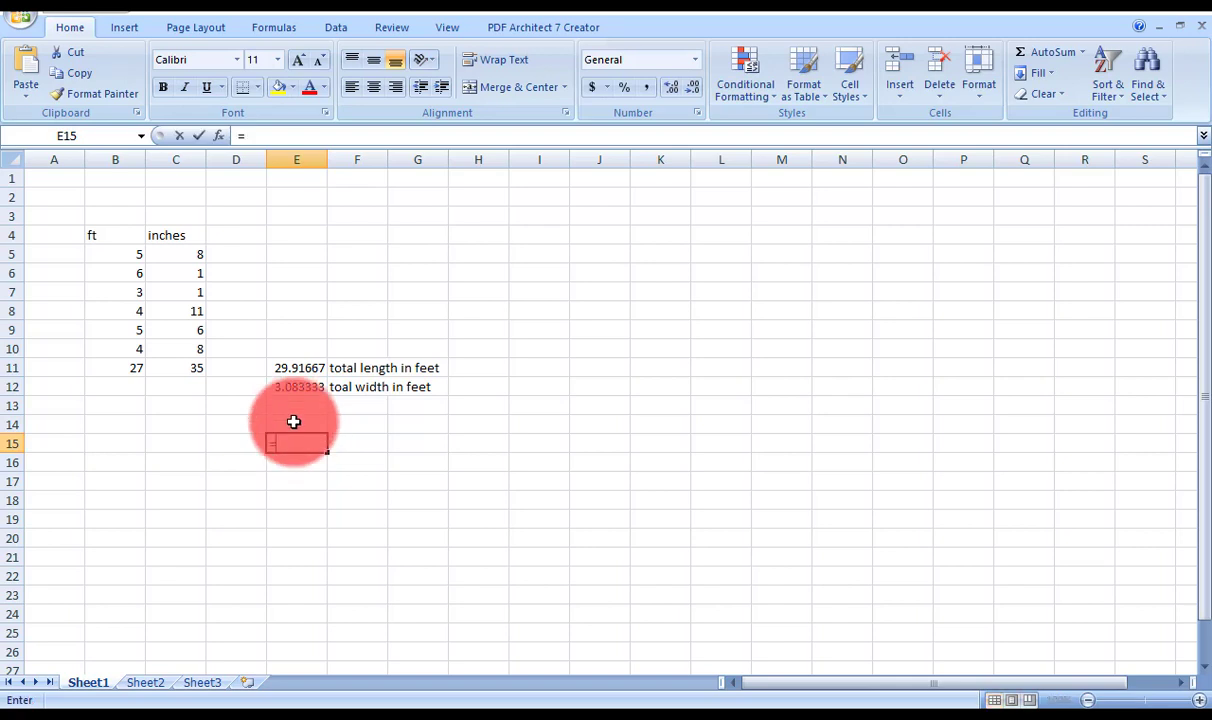
{"action": "left_click", "coordinate": [288, 369]}
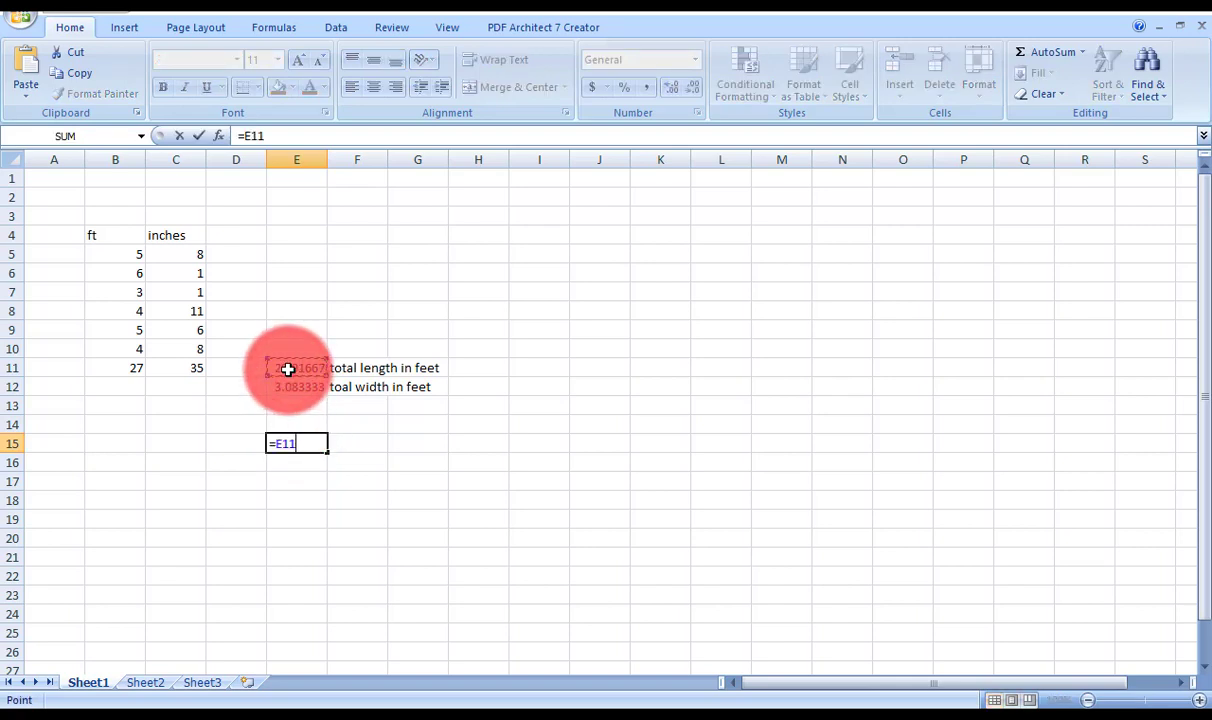
{"action": "type", "text": "*"}
{"action": "left_click", "coordinate": [291, 386]}
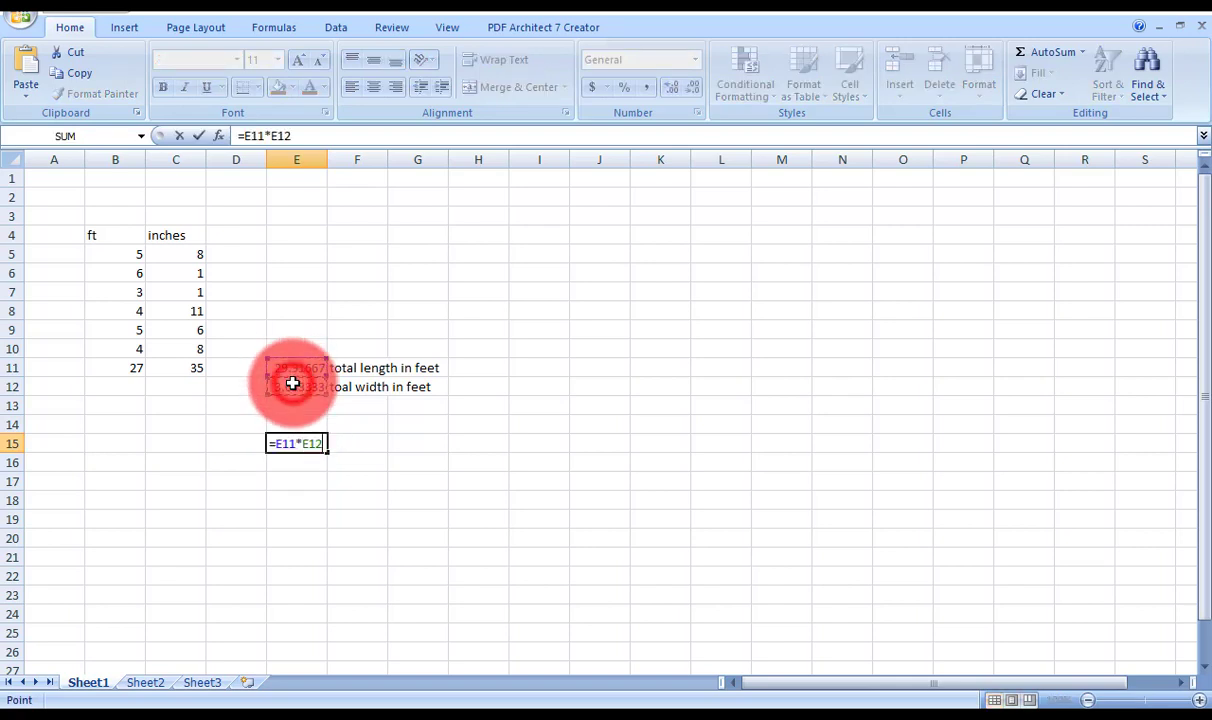
{"action": "key", "text": "Return"}
Label the area result by entering "total area in ft^2" in F15.
{"action": "left_click", "coordinate": [355, 444]}
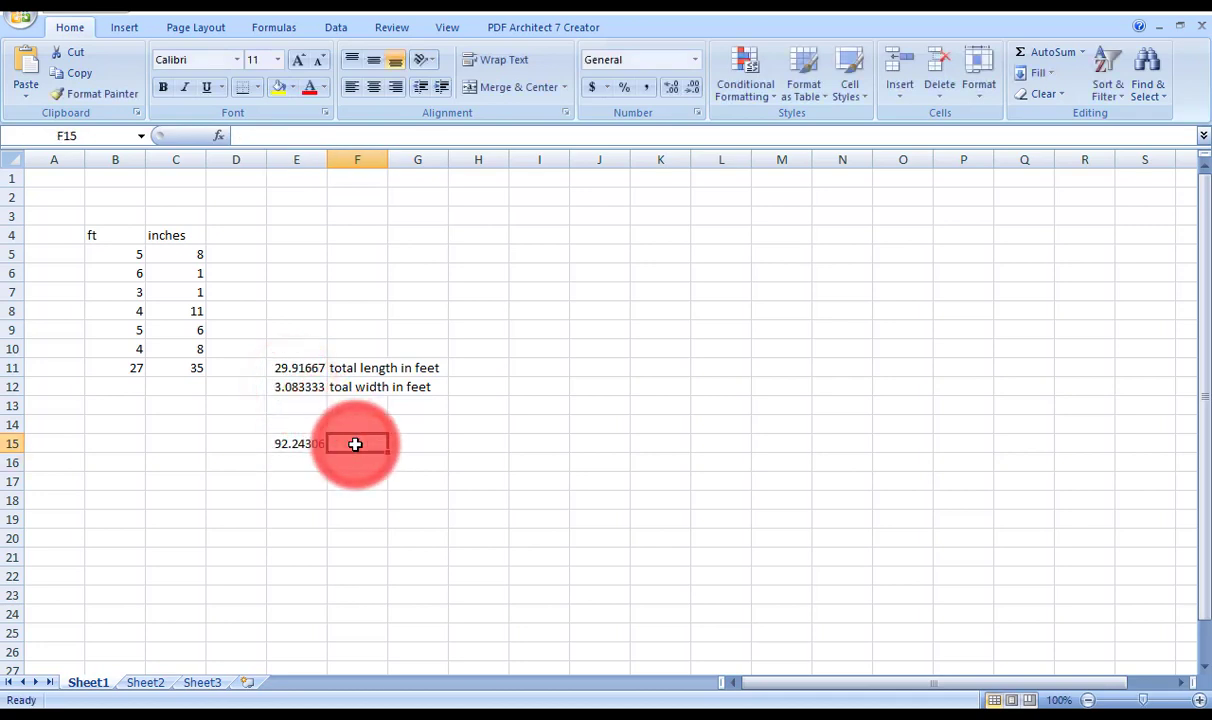
{"action": "type", "text": "total area i"}
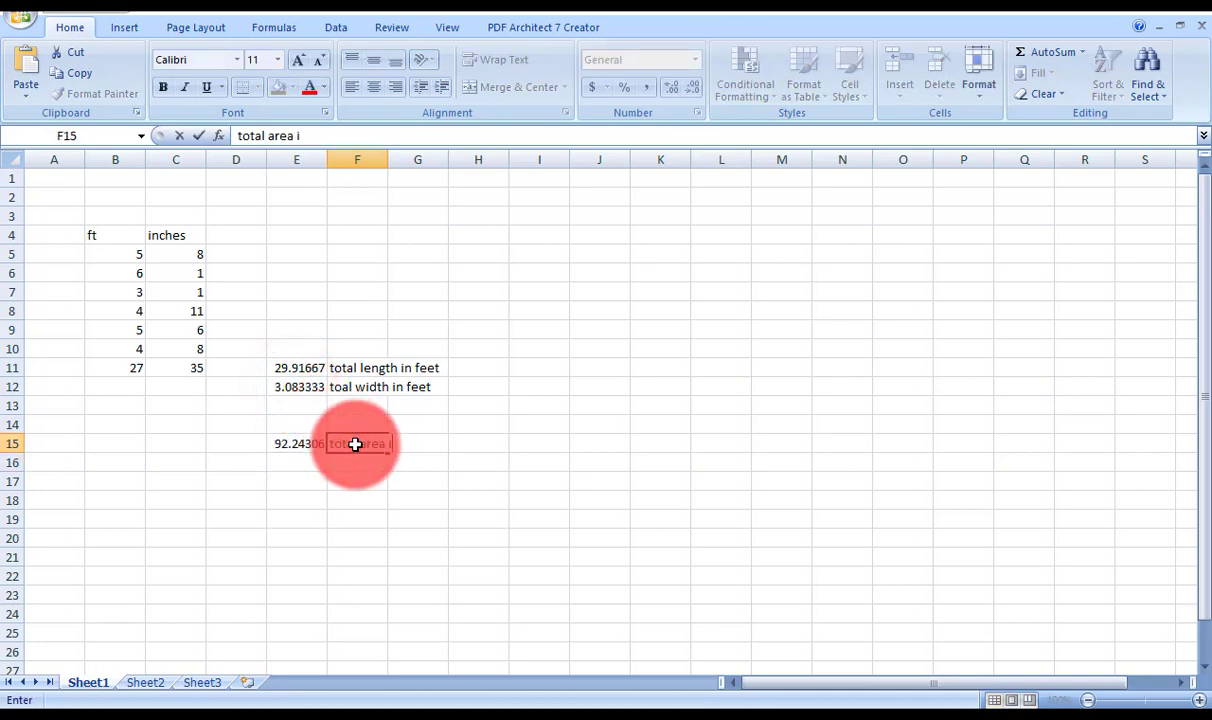
{"action": "type", "text": "n ft^2"}
{"action": "key", "text": "Return"}
{"action": "key", "text": "Left"}
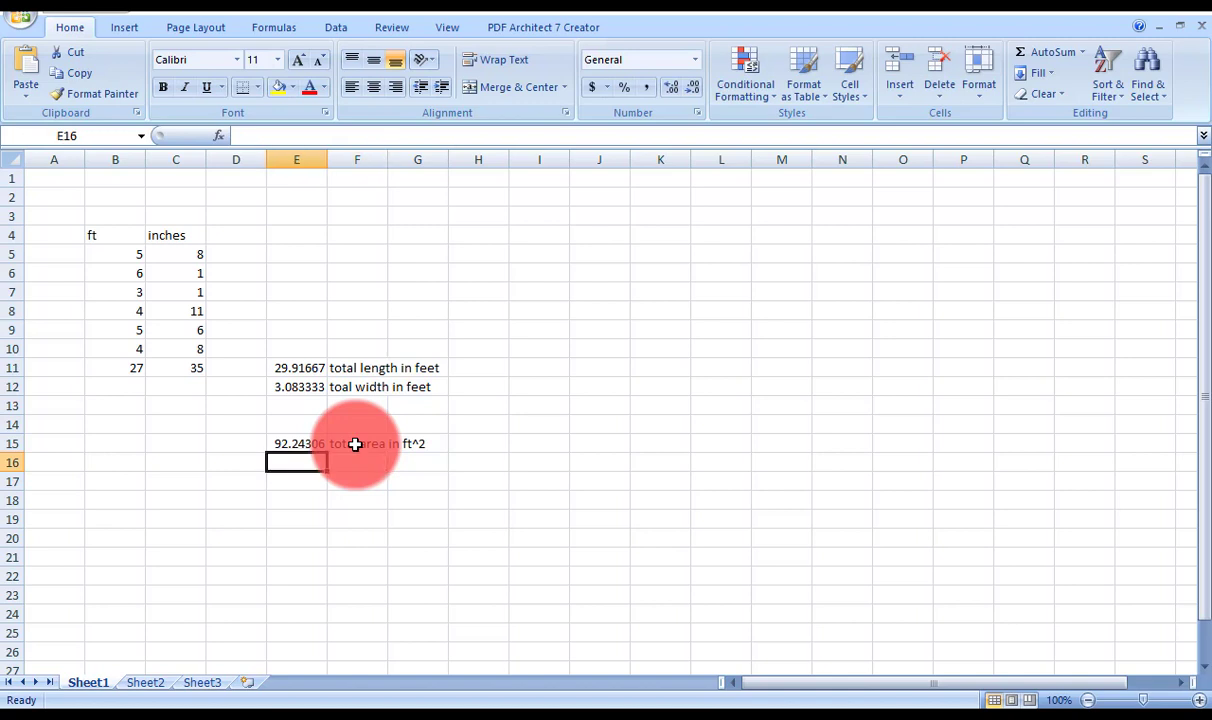
{"action": "type", "text": "1"}
{"action": "key", "text": "Escape"}
{"action": "key", "text": "Right"}
Enter the label "total area in m^2" in F16.
{"action": "type", "text": "t"}
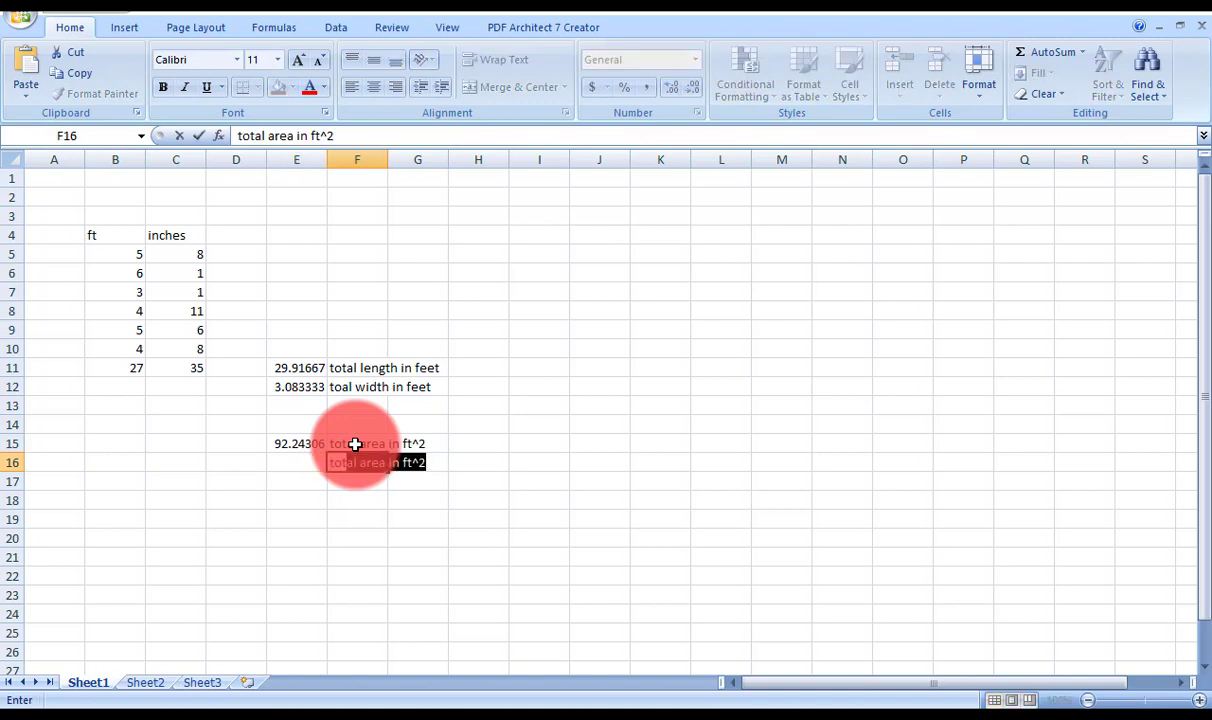
{"action": "type", "text": "otal area in m"}
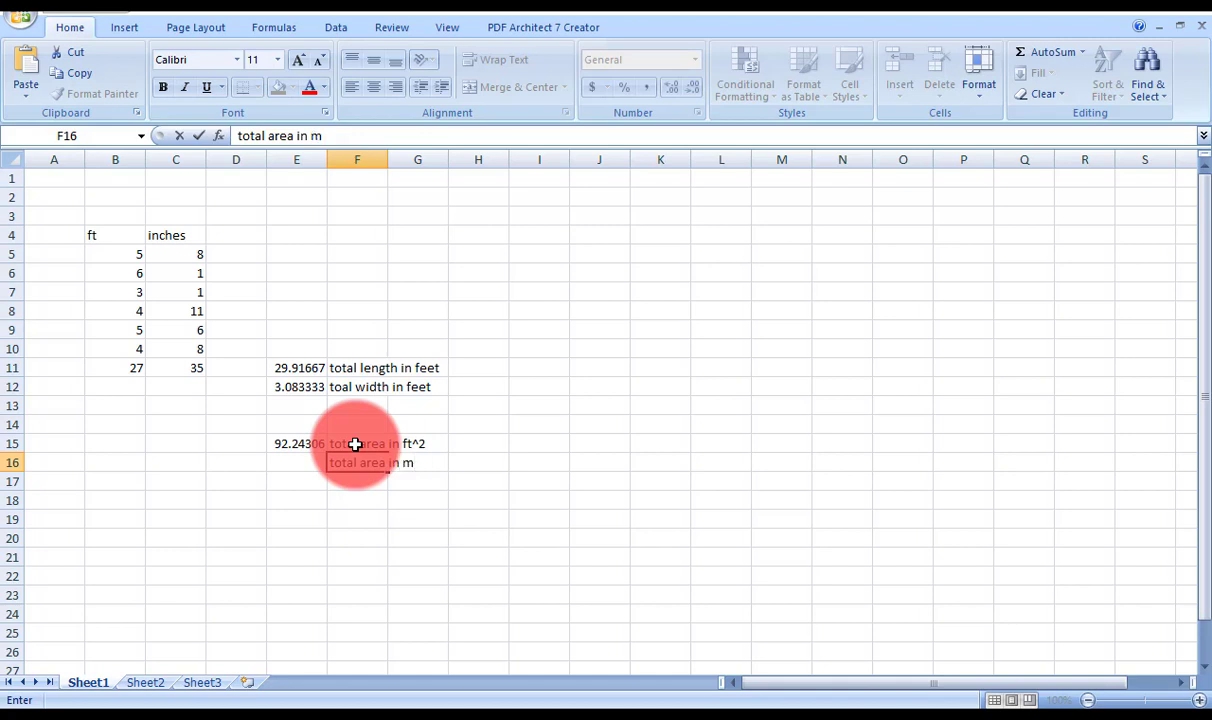
{"action": "type", "text": "^2"}
{"action": "key", "text": "Return"}
Convert the area to square metres in E16 with the formula =E15/(3.281*3.281), and widen columns E and F.
{"action": "key", "text": "Left"}
{"action": "key", "text": "Left"}
{"action": "key", "text": "Up"}
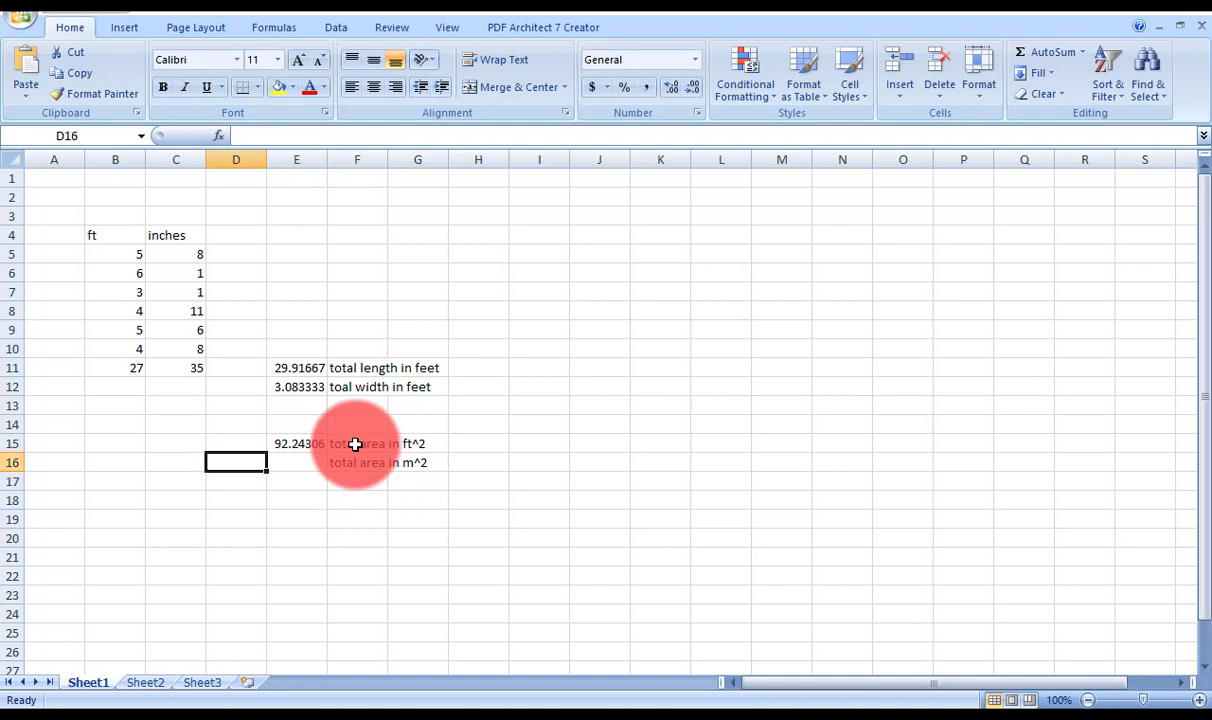
{"action": "key", "text": "Right"}
{"action": "key", "text": "Up"}
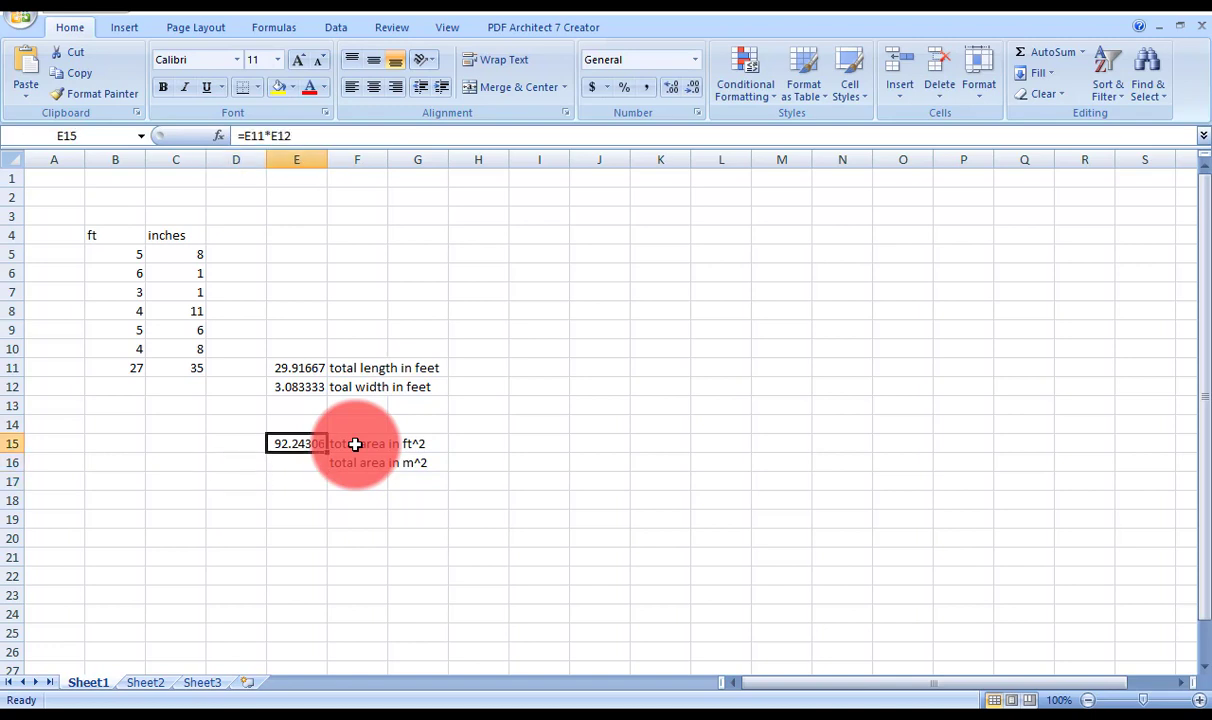
{"action": "key", "text": "Down"}
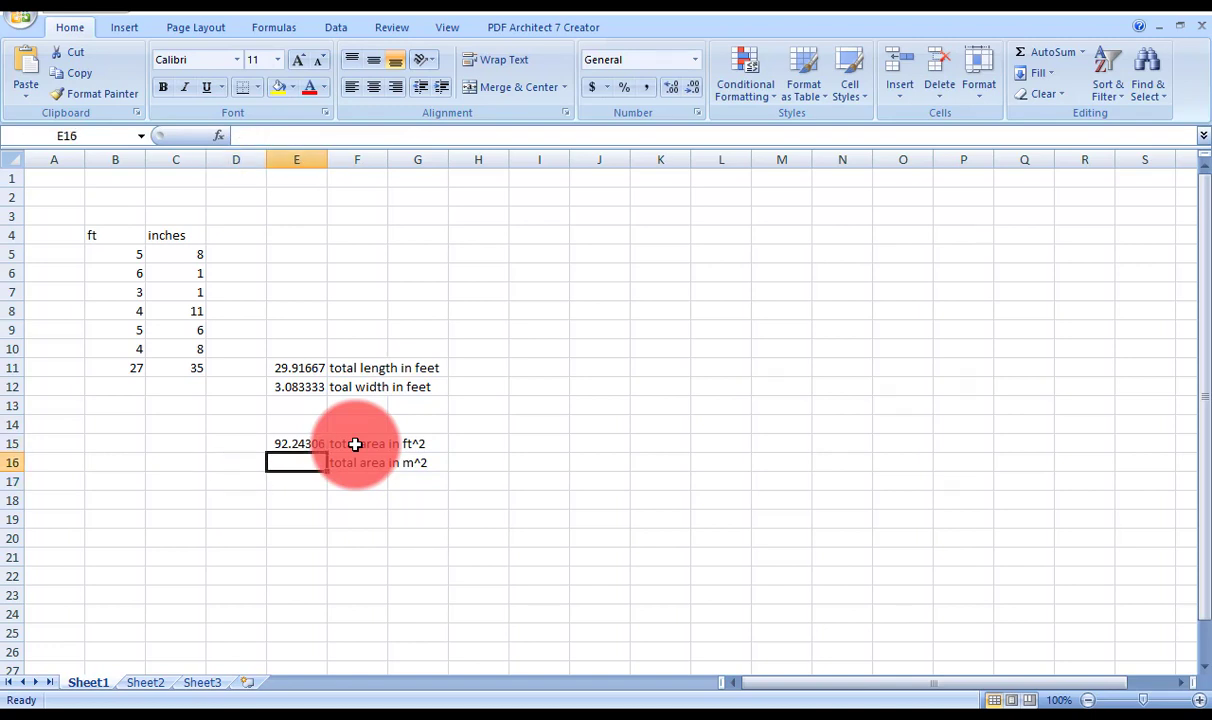
{"action": "type", "text": "="}
{"action": "key", "text": "Up"}
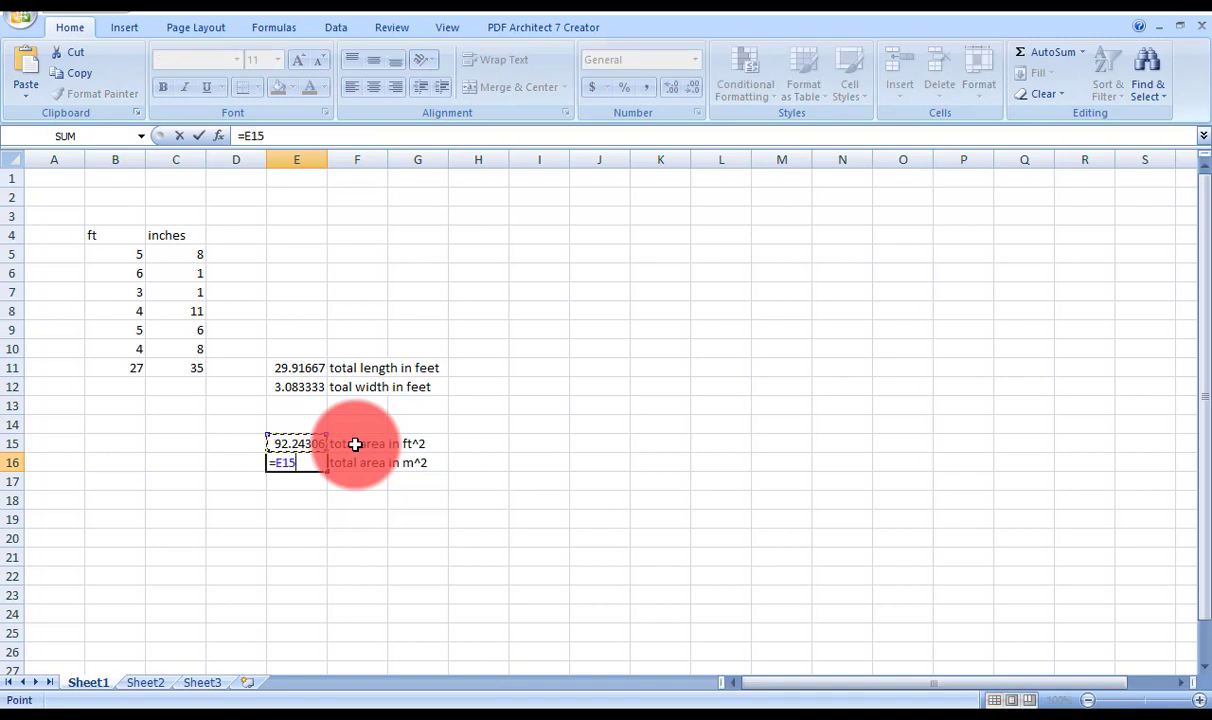
{"action": "type", "text": "/(3.281*3.281"}
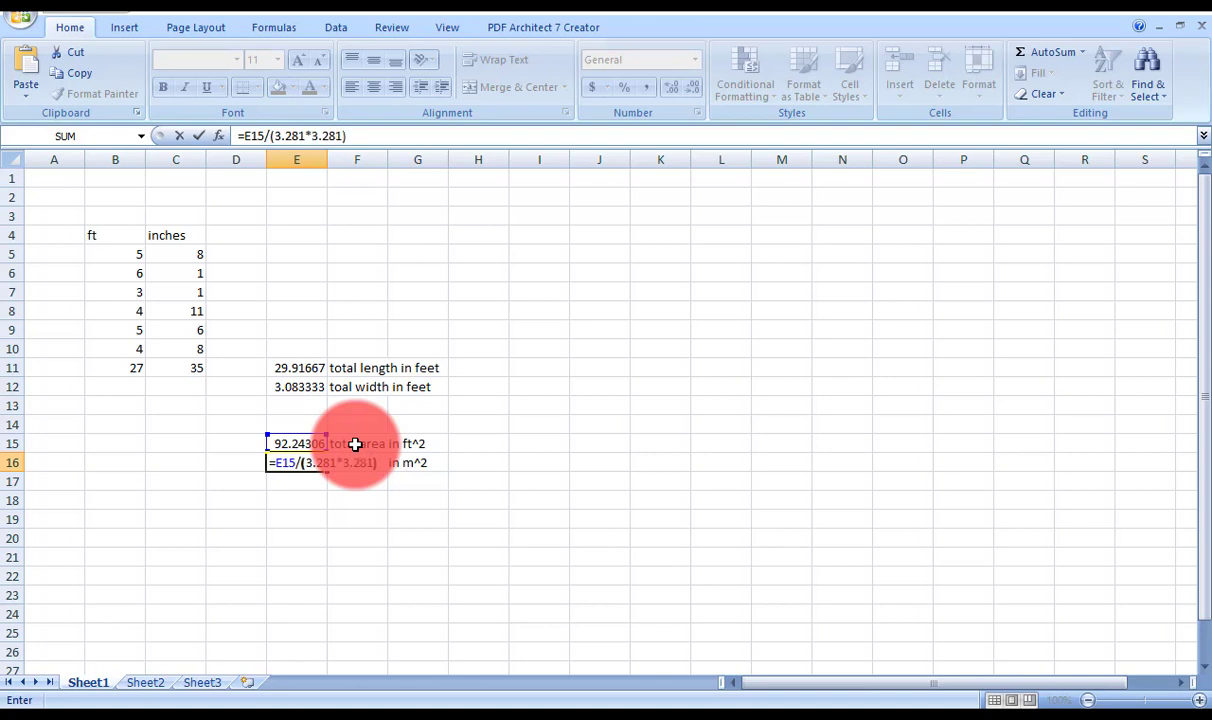
{"action": "key", "text": "Return"}
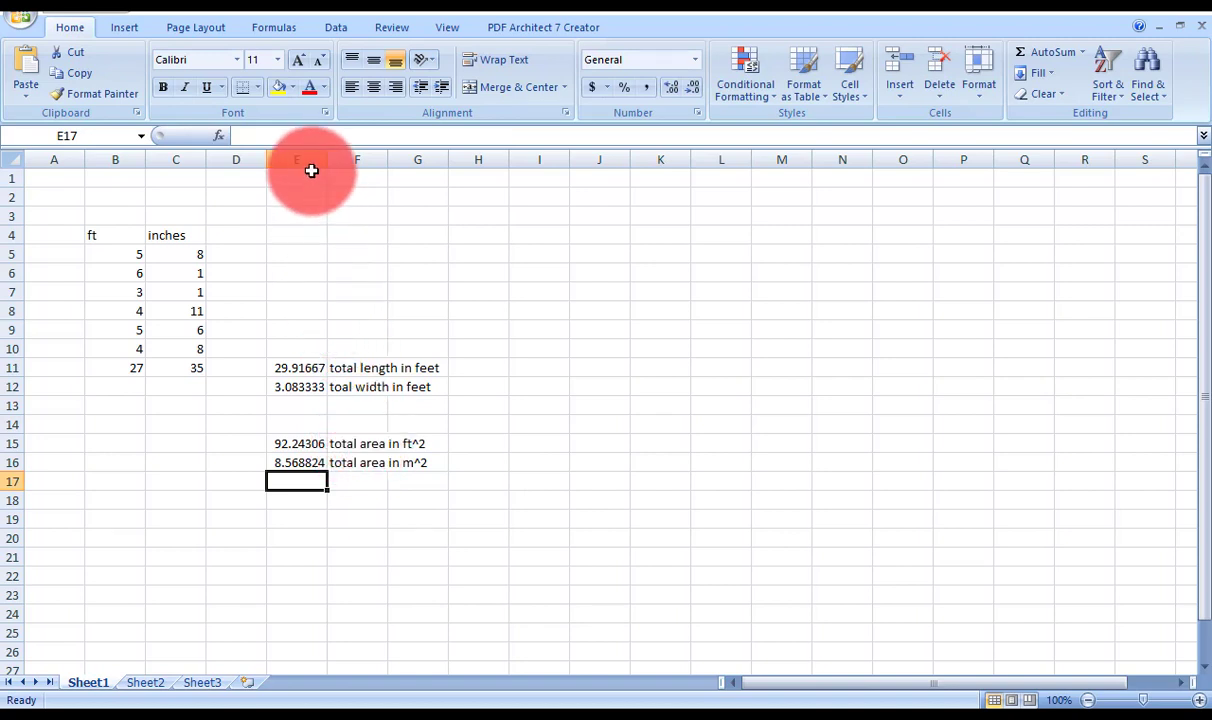
{"action": "left_click_drag", "start_coordinate": [327, 161], "coordinate": [495, 168]}
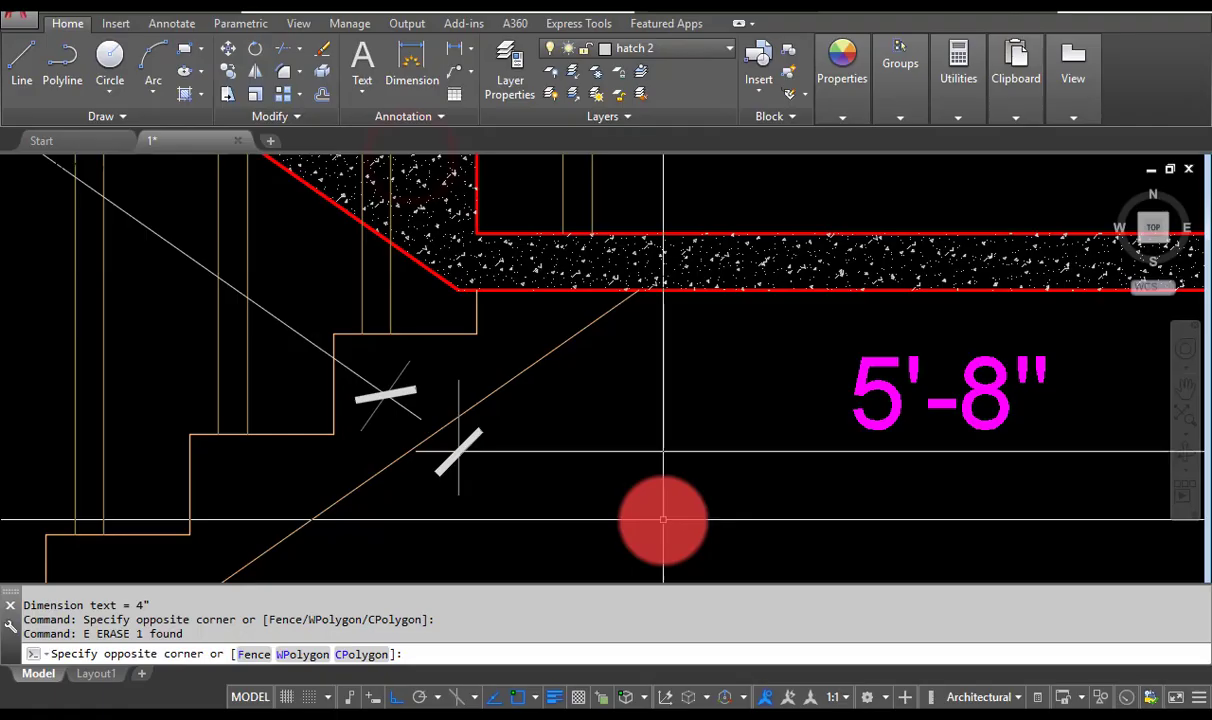
In the AutoCAD stair section, add an aligned dimension from the step's inner corner perpendicular to the sloping underside of the flight slab.
{"action": "left_click", "coordinate": [655, 512]}
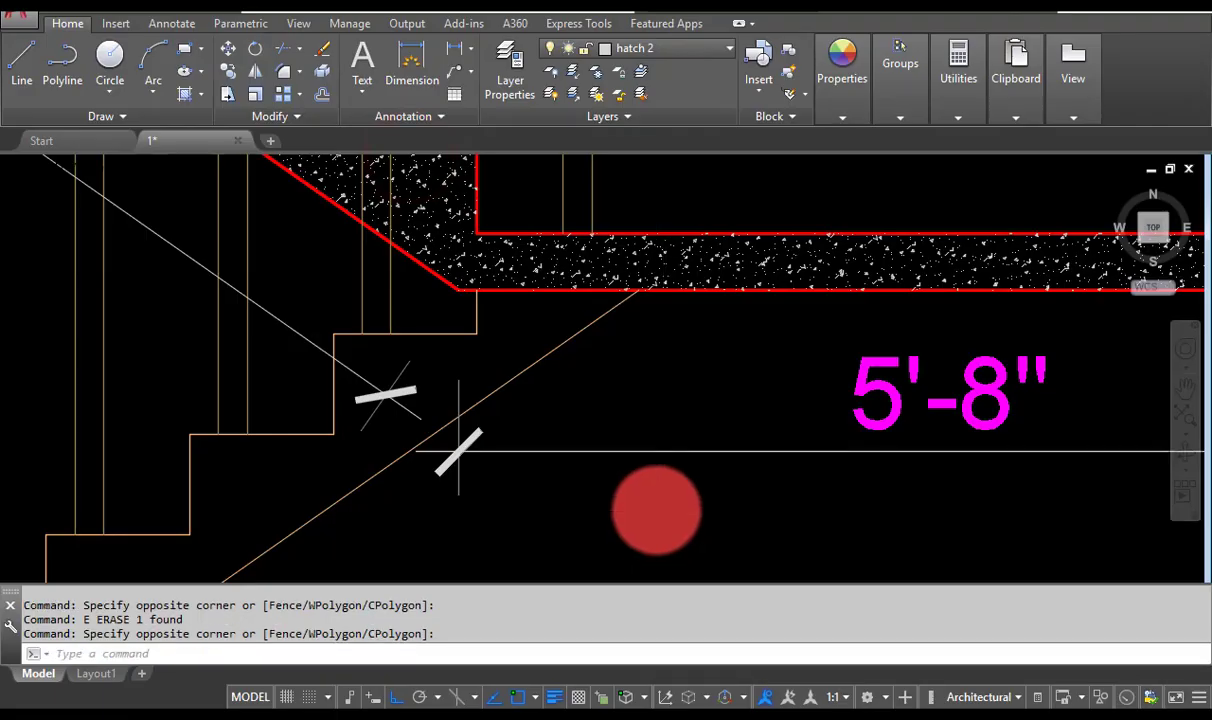
{"action": "scroll", "coordinate": [672, 433], "scroll_direction": "up", "scroll_amount": 3}
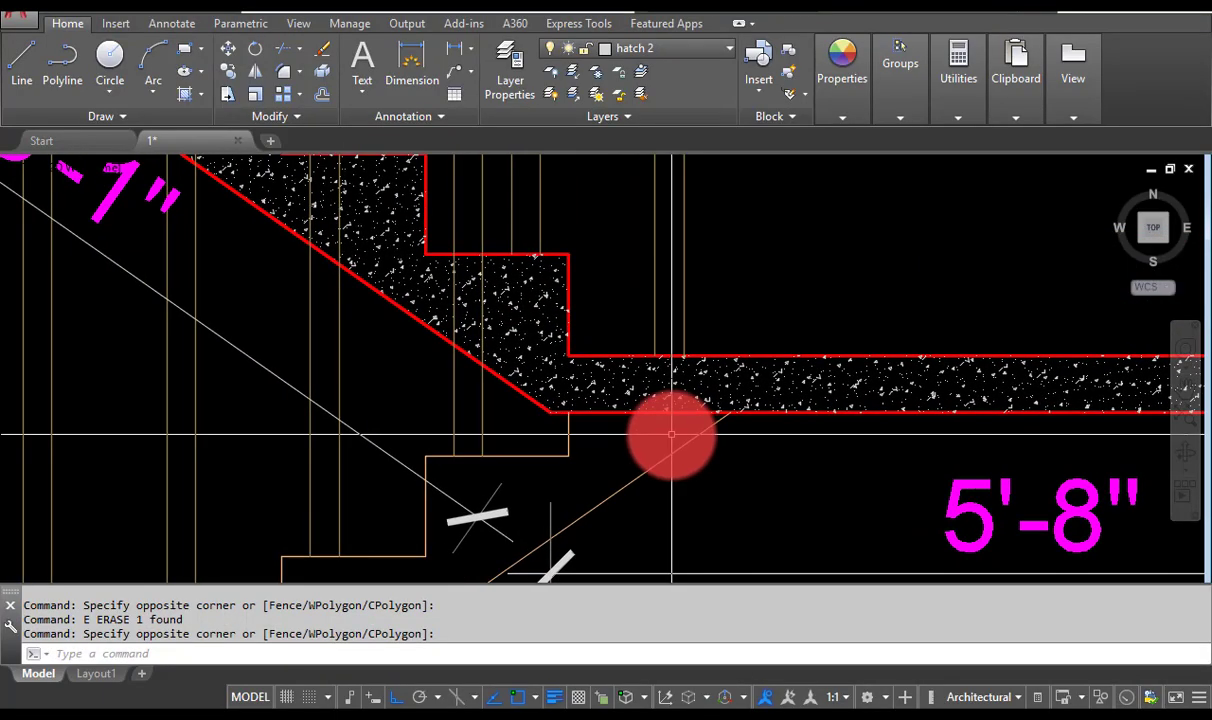
{"action": "type", "text": "dal"}
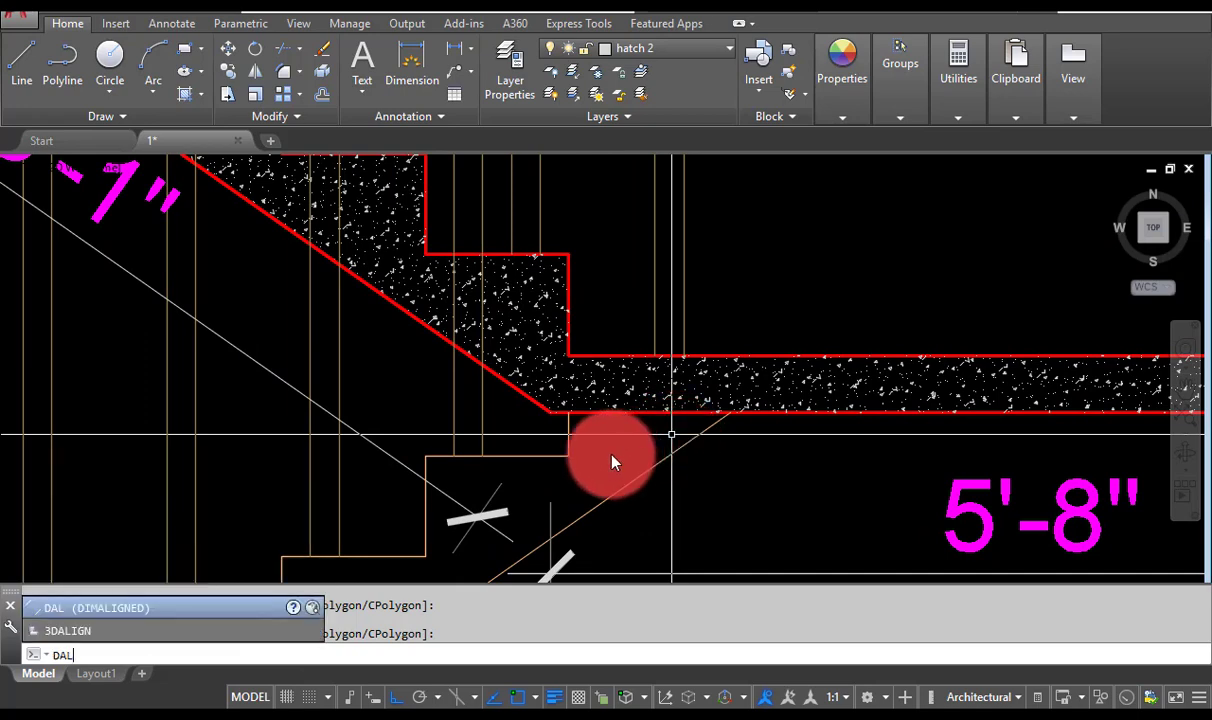
{"action": "key", "text": "Return"}
{"action": "left_click", "coordinate": [570, 357]}
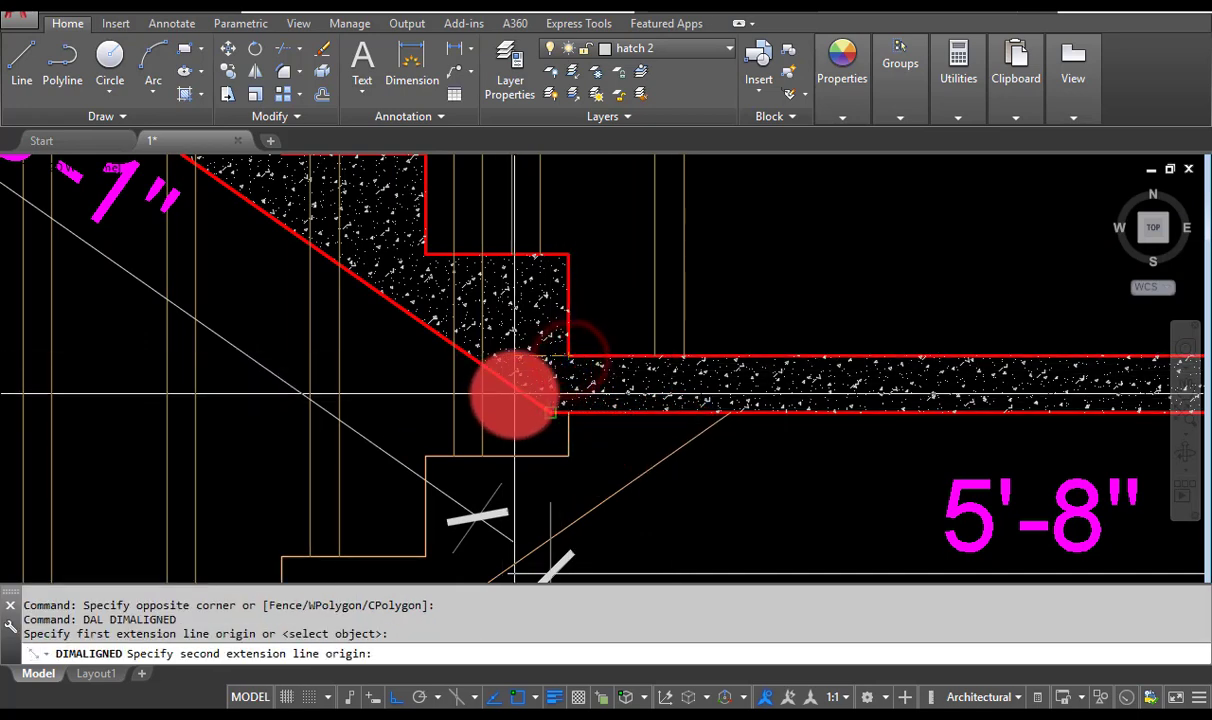
{"action": "right_click", "coordinate": [502, 395], "text": "shift"}
{"action": "key", "text": "p"}
{"action": "left_click", "coordinate": [515, 393]}
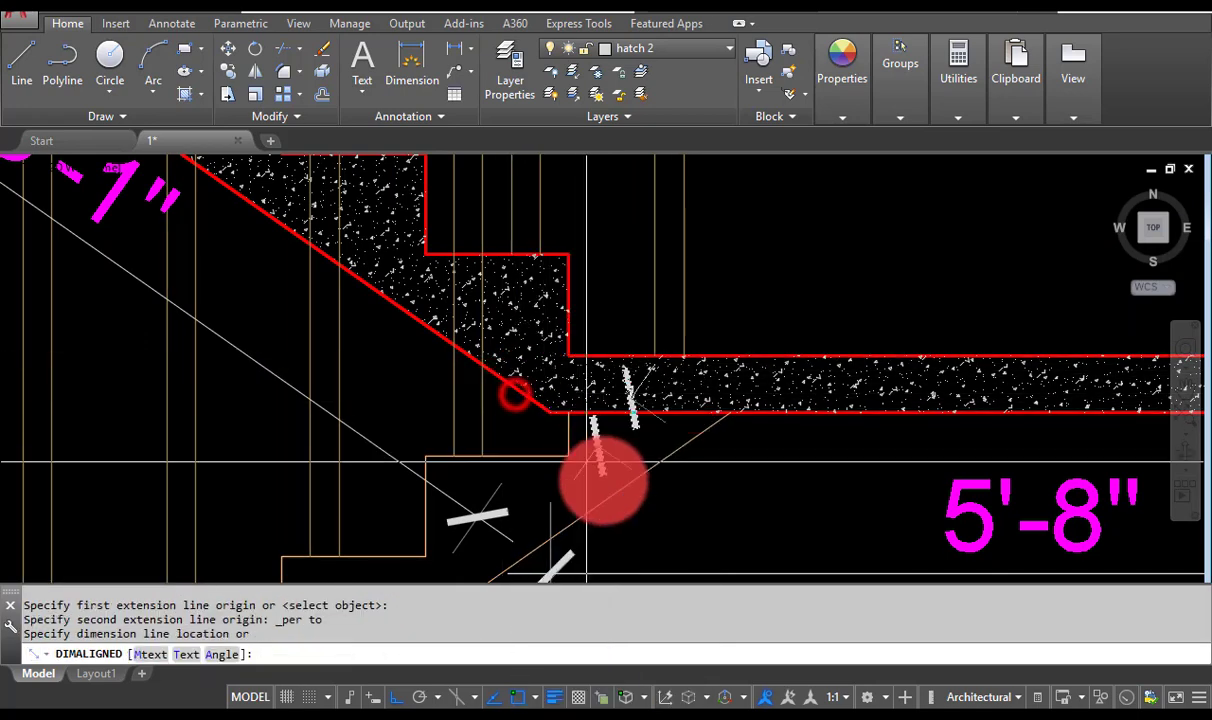
{"action": "left_click", "coordinate": [681, 519]}
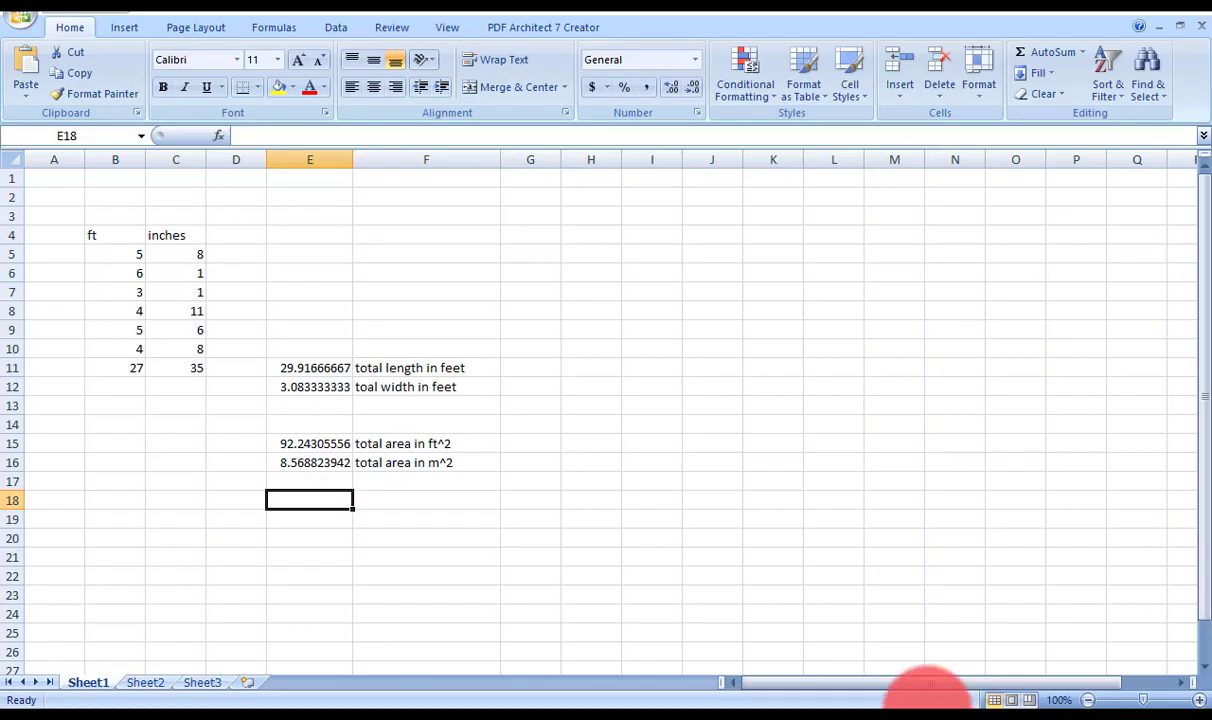
In the Excel sheet, label F18 "thk. Of waist slab" and enter the thickness 0.1 in E18.
{"action": "left_click", "coordinate": [925, 712]}
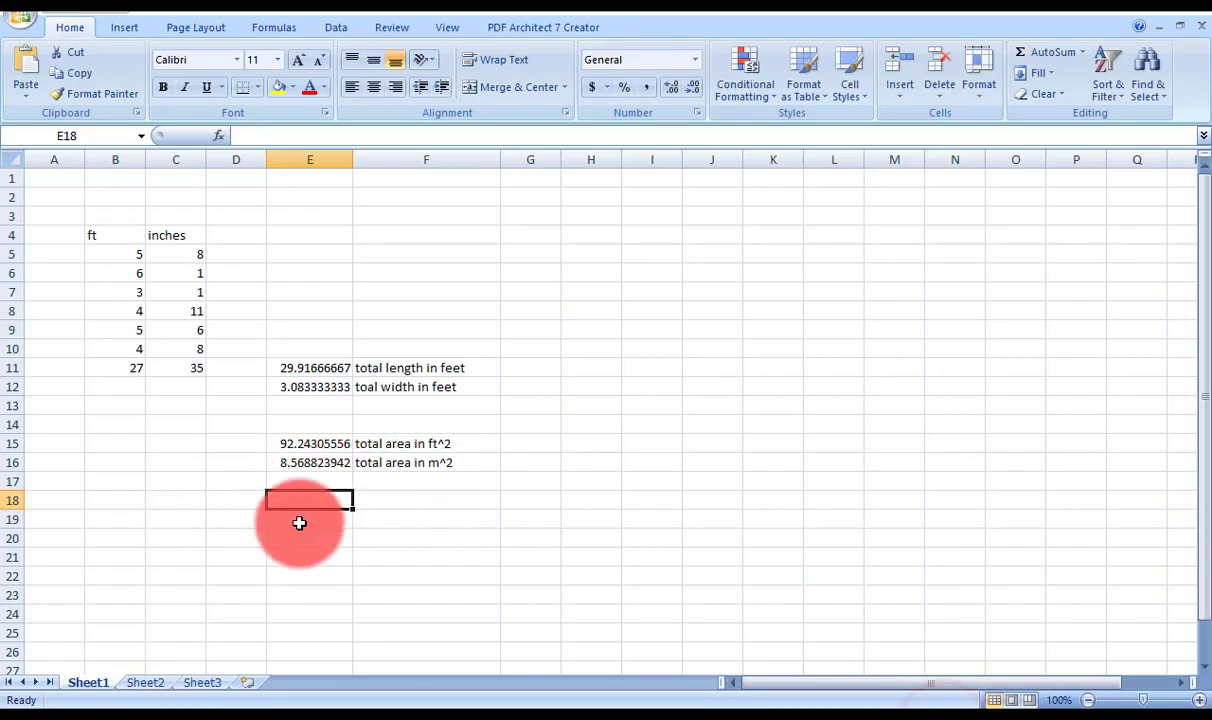
{"action": "left_click", "coordinate": [418, 507]}
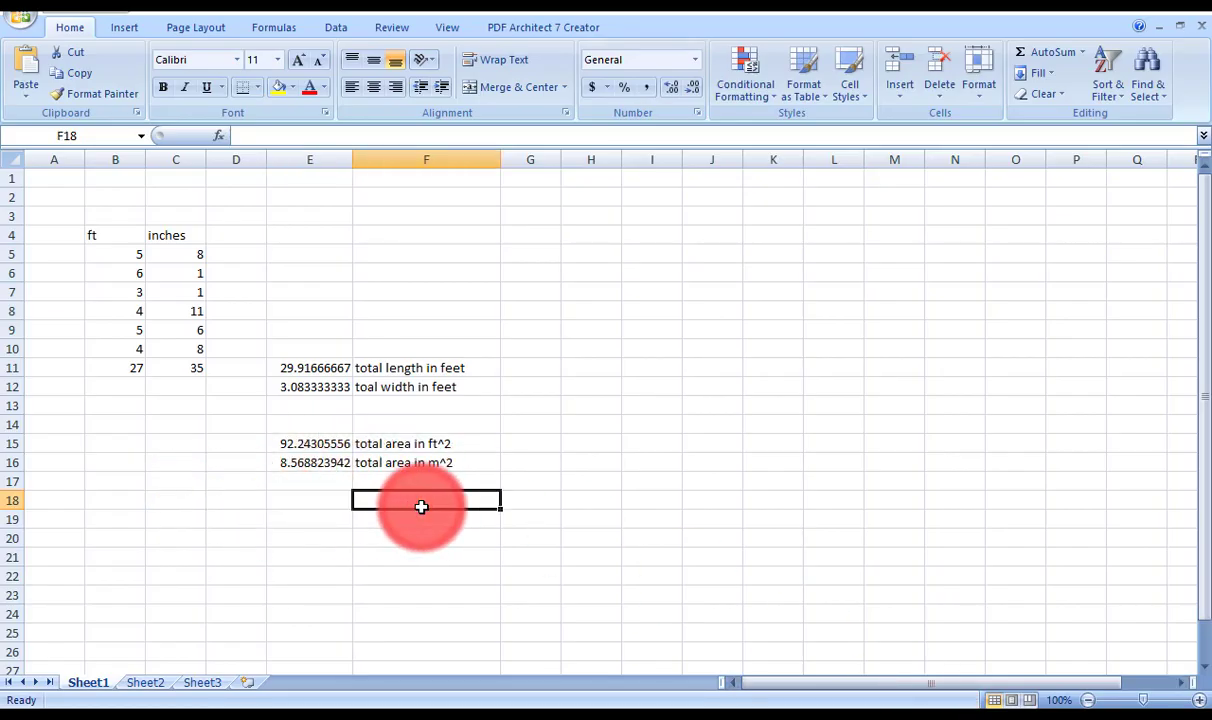
{"action": "type", "text": "thk. Of wa"}
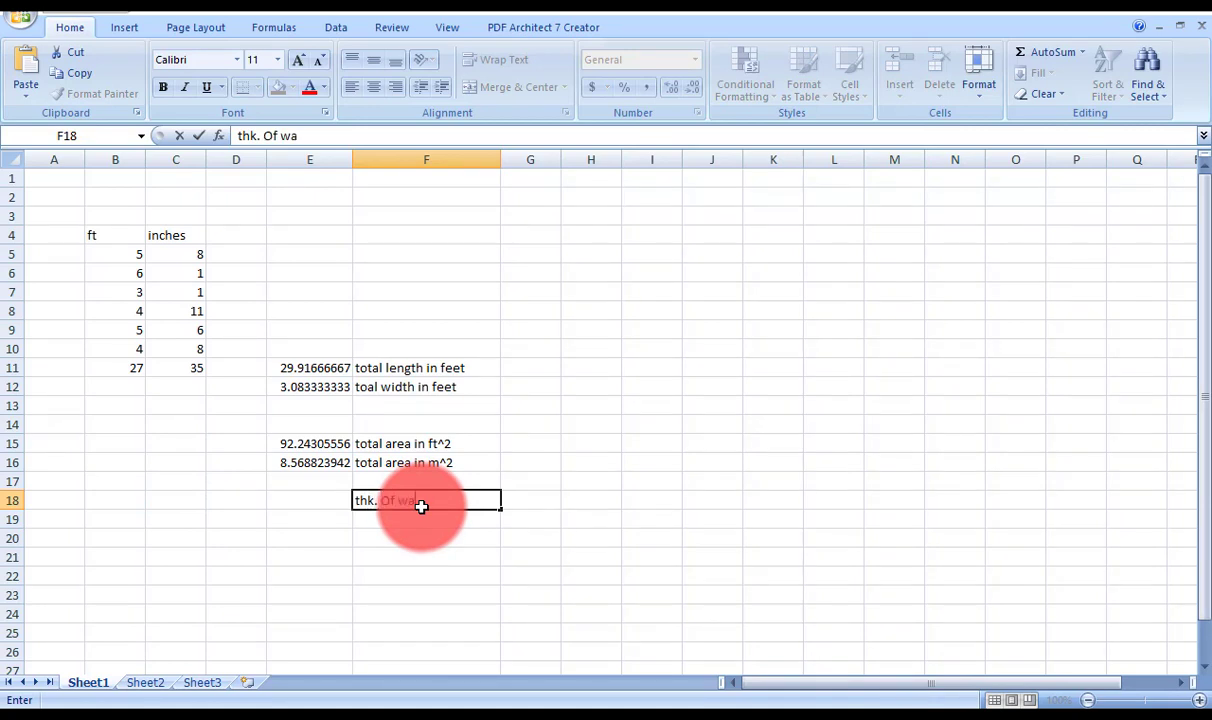
{"action": "type", "text": "ist slab"}
{"action": "key", "text": "Return"}
{"action": "key", "text": "Left"}
{"action": "key", "text": "Up"}
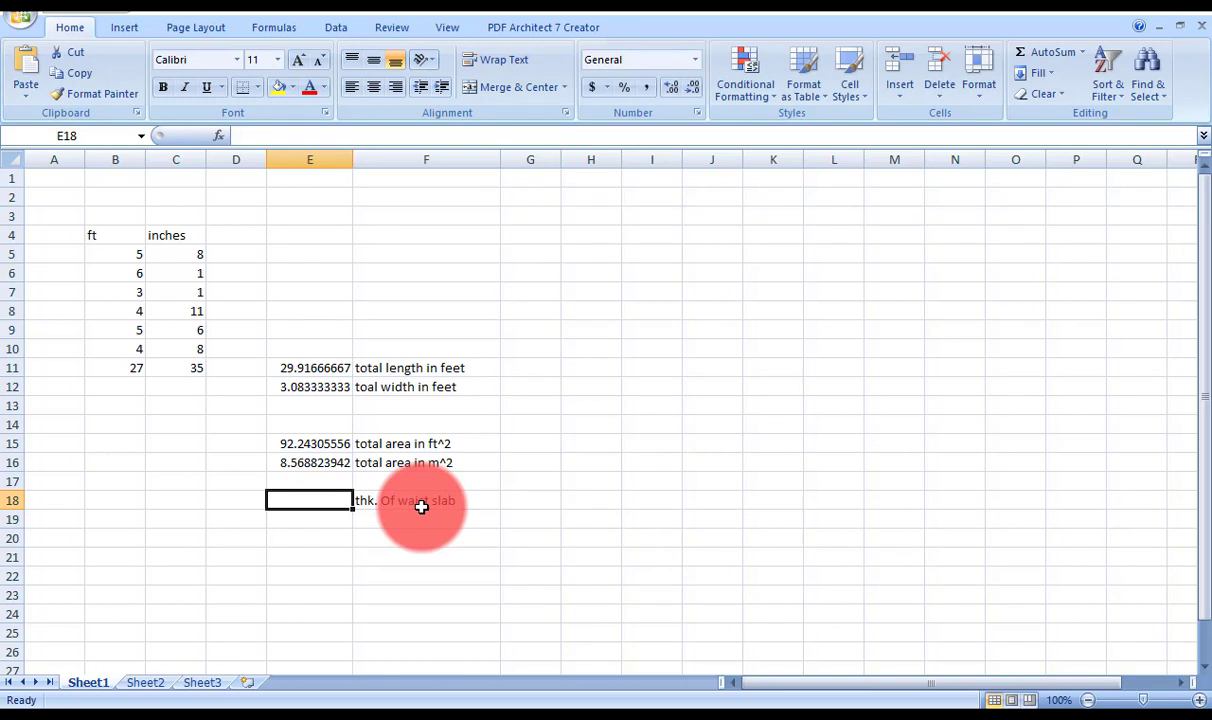
{"action": "type", "text": ".1"}
{"action": "key", "text": "Return"}
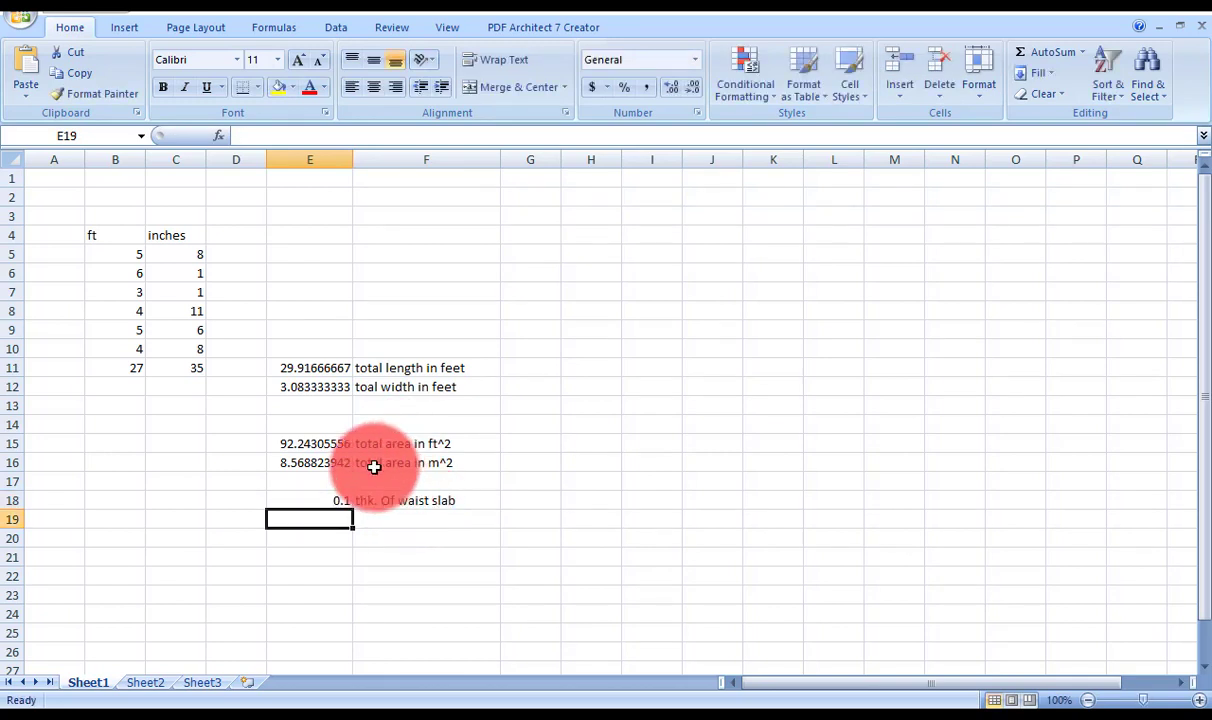
Enter the label "volume" in F20.
{"action": "left_click", "coordinate": [378, 539]}
{"action": "type", "text": "volume"}
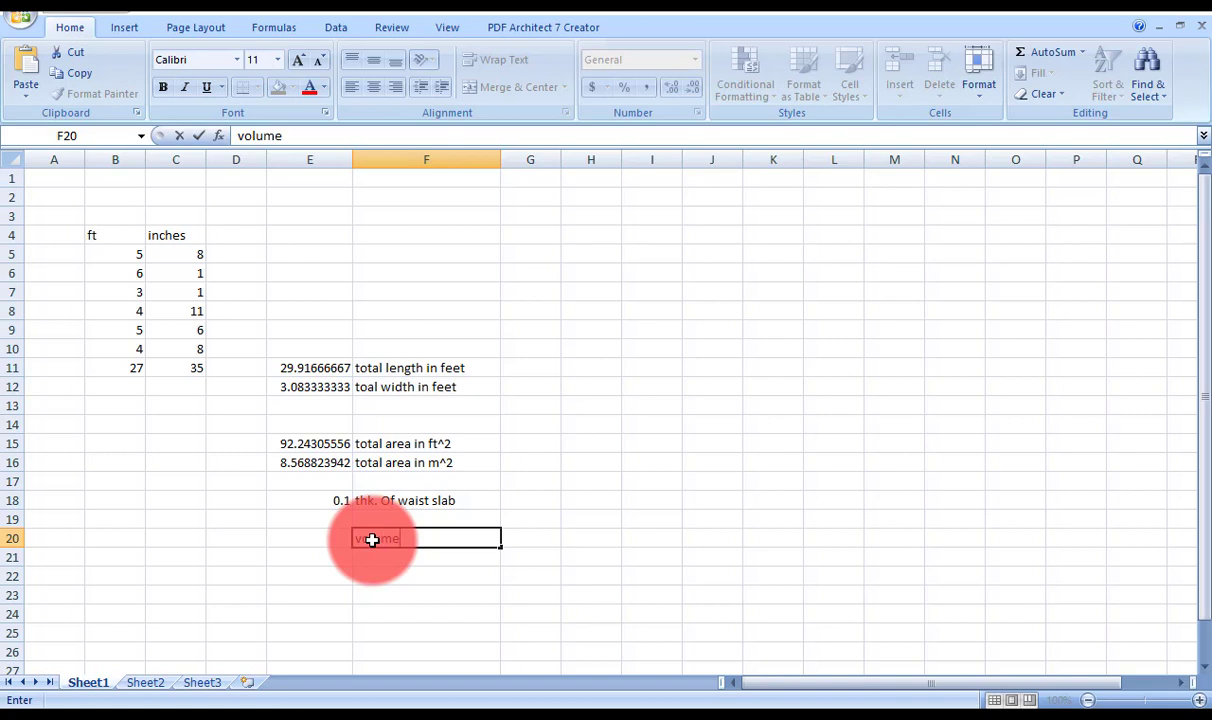
{"action": "key", "text": "Return"}
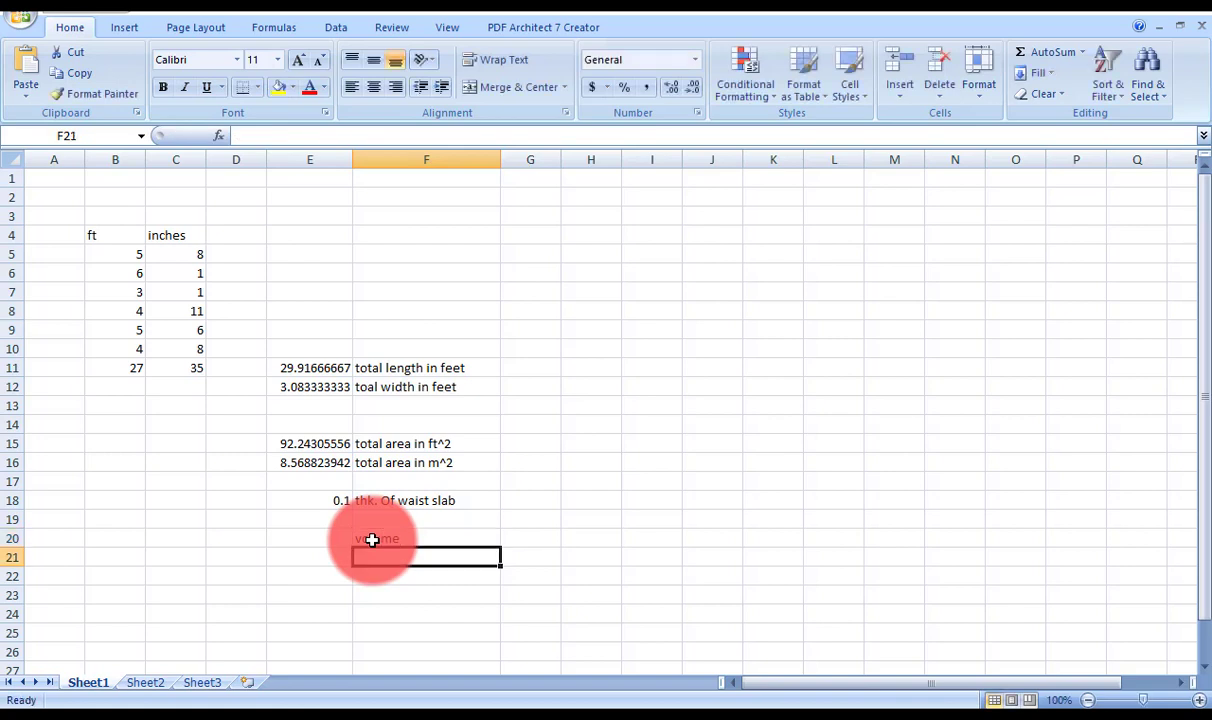
Calculate the slab volume in E20 from the area in square metres and the thickness with the formula =E16*E18.
{"action": "left_click", "coordinate": [312, 537]}
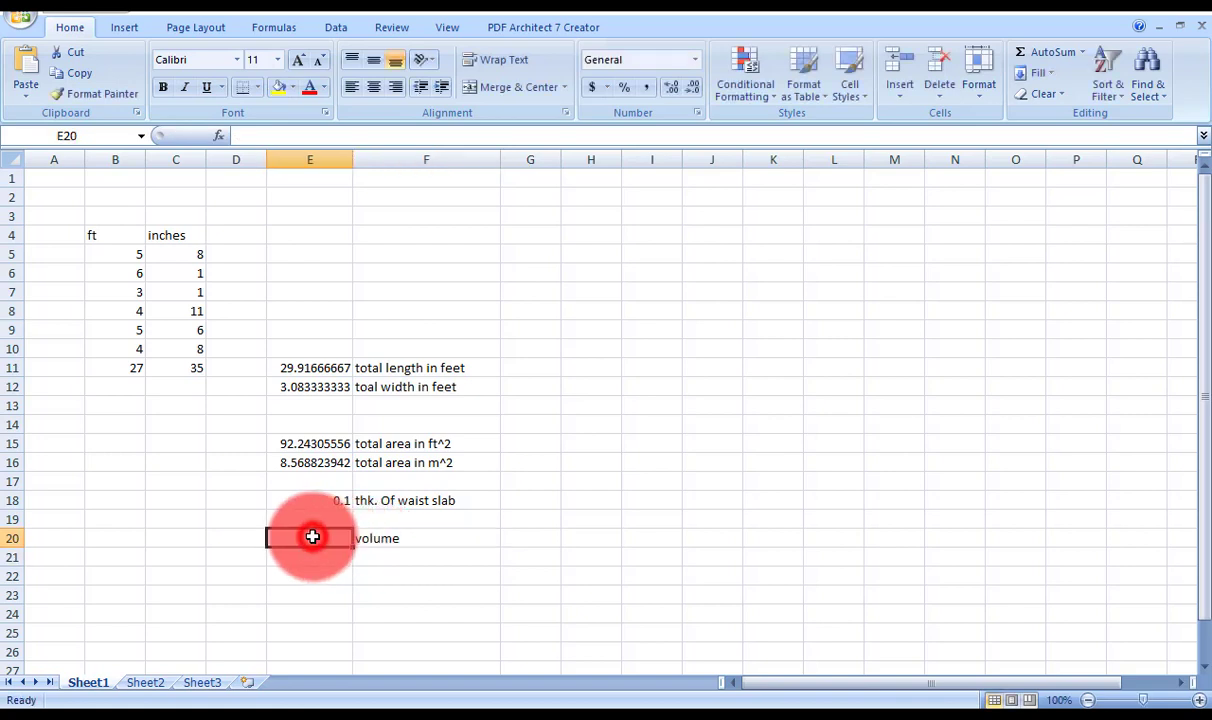
{"action": "type", "text": "="}
{"action": "left_click", "coordinate": [316, 478]}
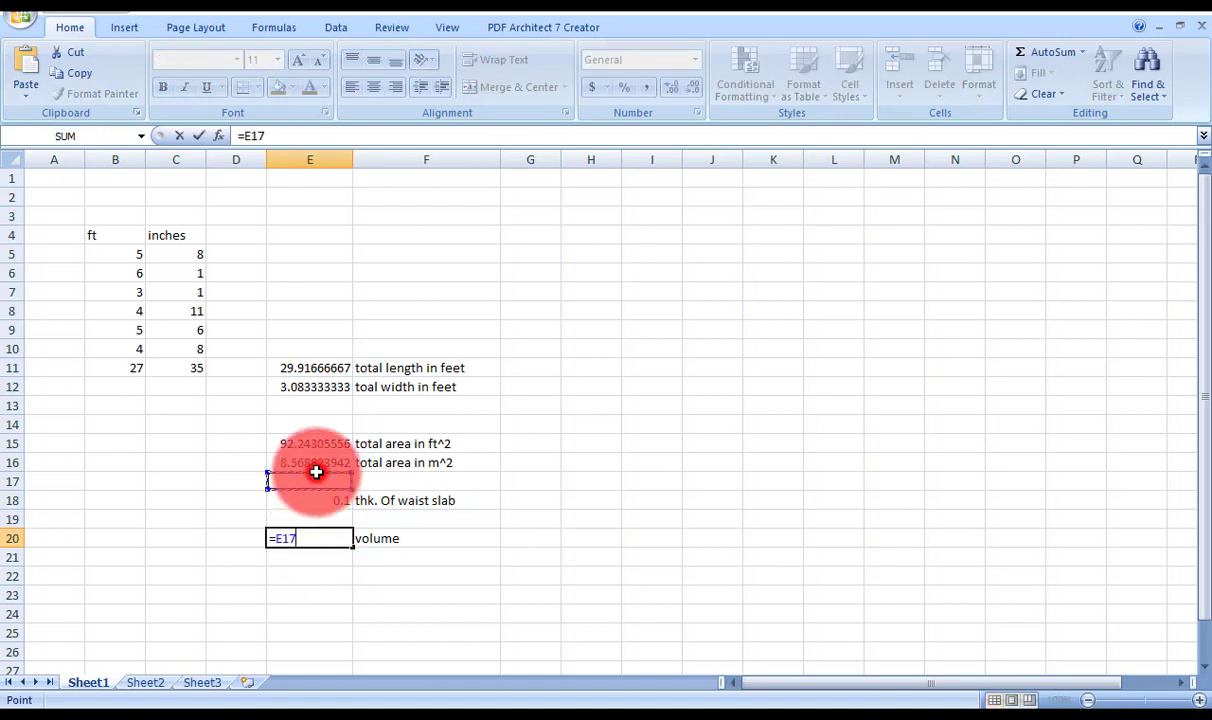
{"action": "left_click", "coordinate": [316, 461]}
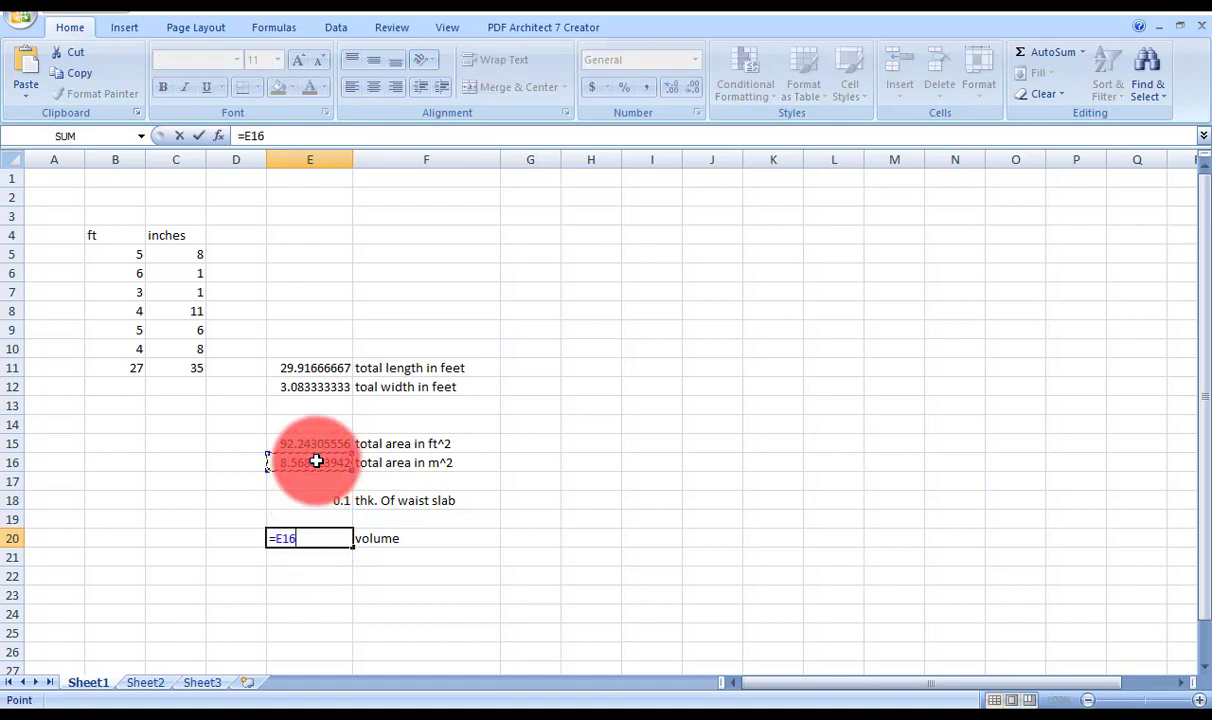
{"action": "type", "text": "*"}
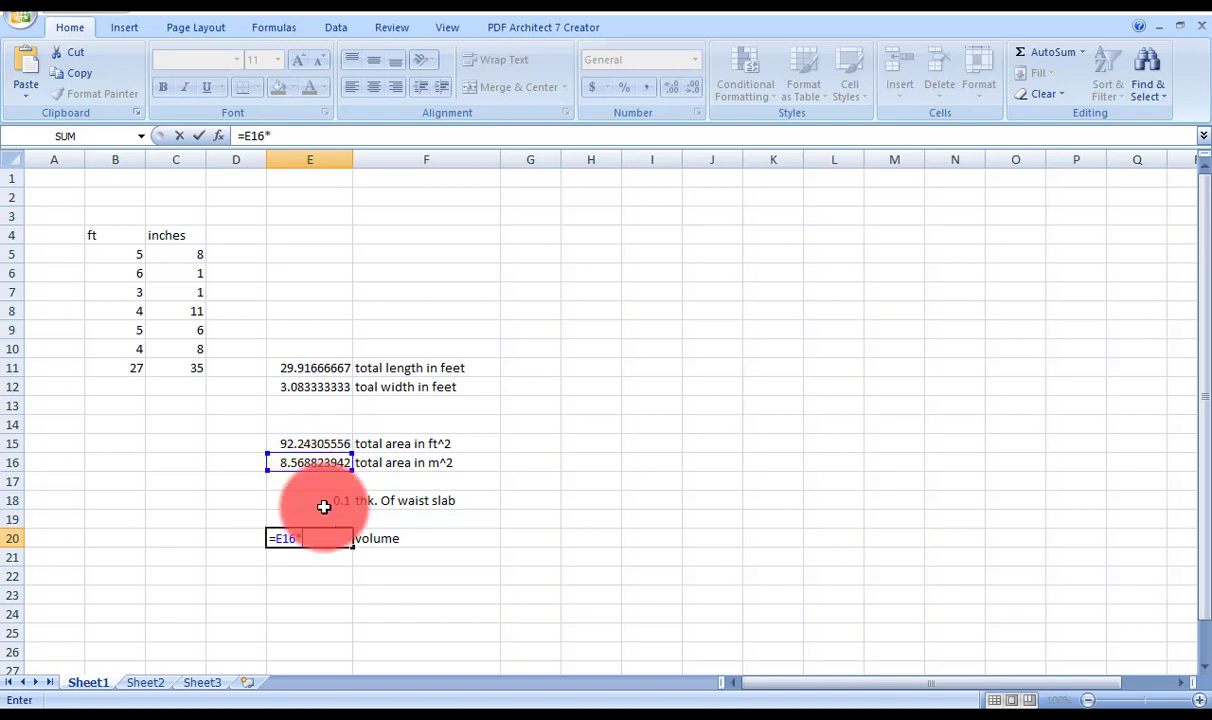
{"action": "left_click", "coordinate": [323, 500]}
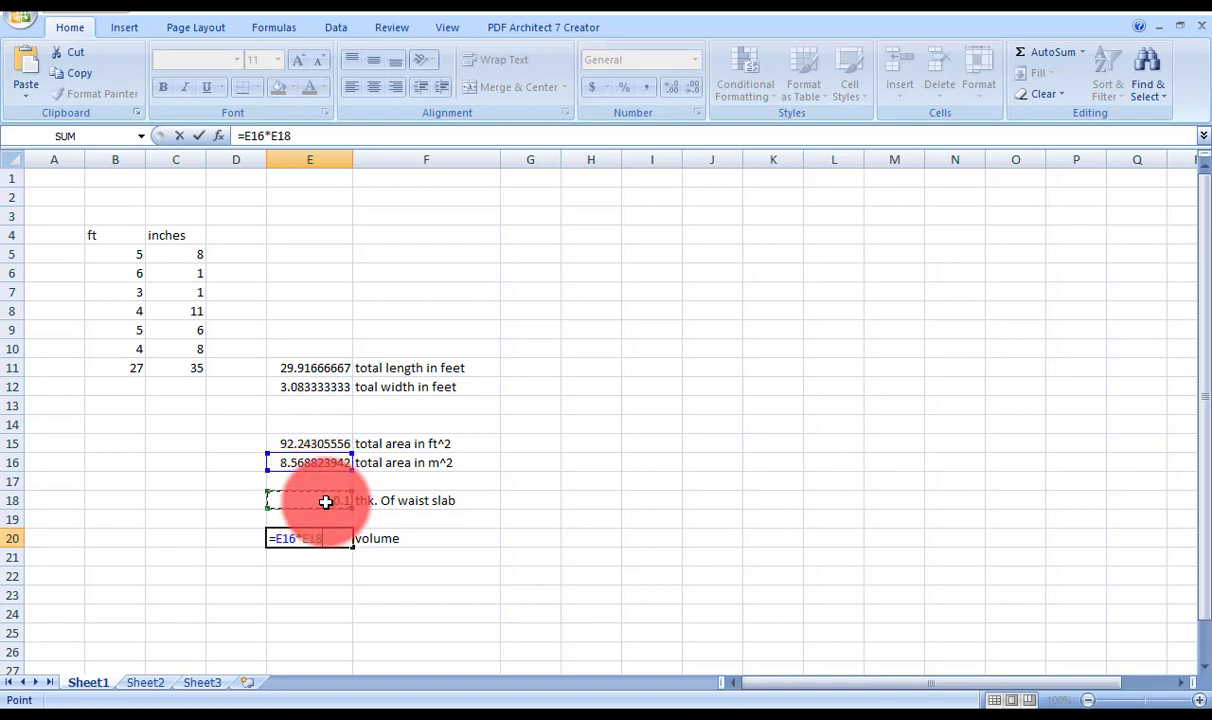
{"action": "key", "text": "Return"}
Extend the label in F20 to read "volume in m^3".
{"action": "left_click", "coordinate": [401, 540]}
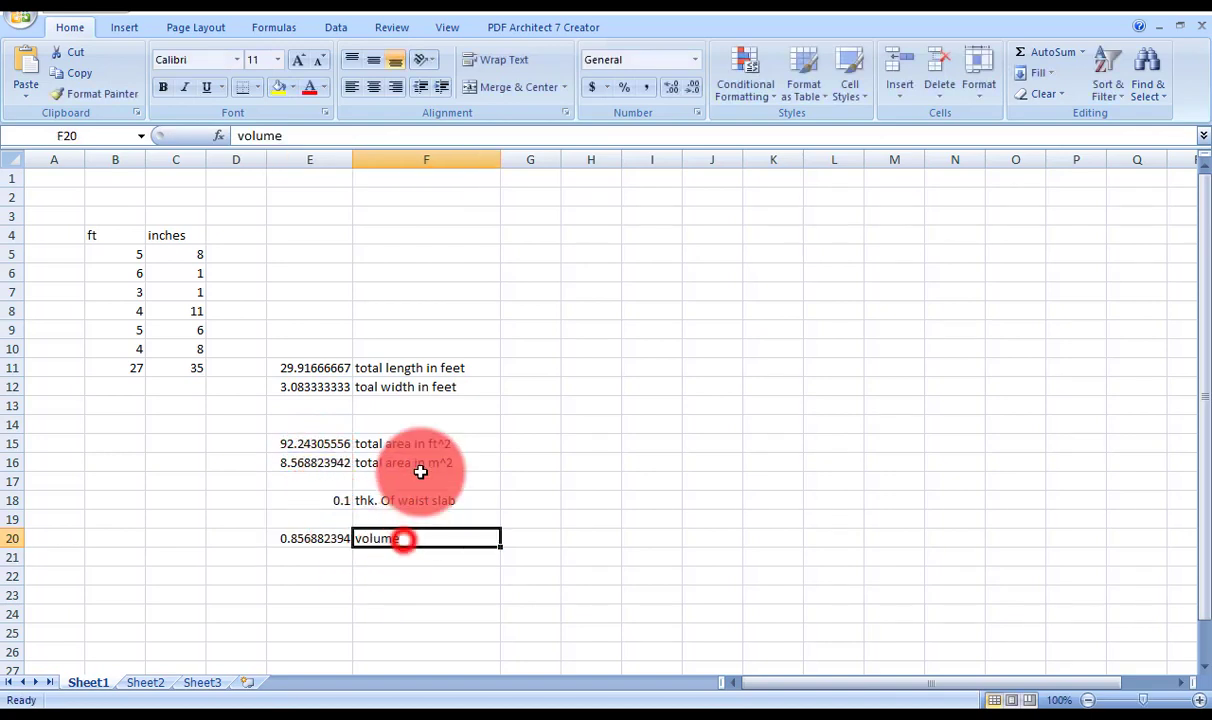
{"action": "left_click", "coordinate": [319, 137]}
{"action": "type", "text": "in m^3"}
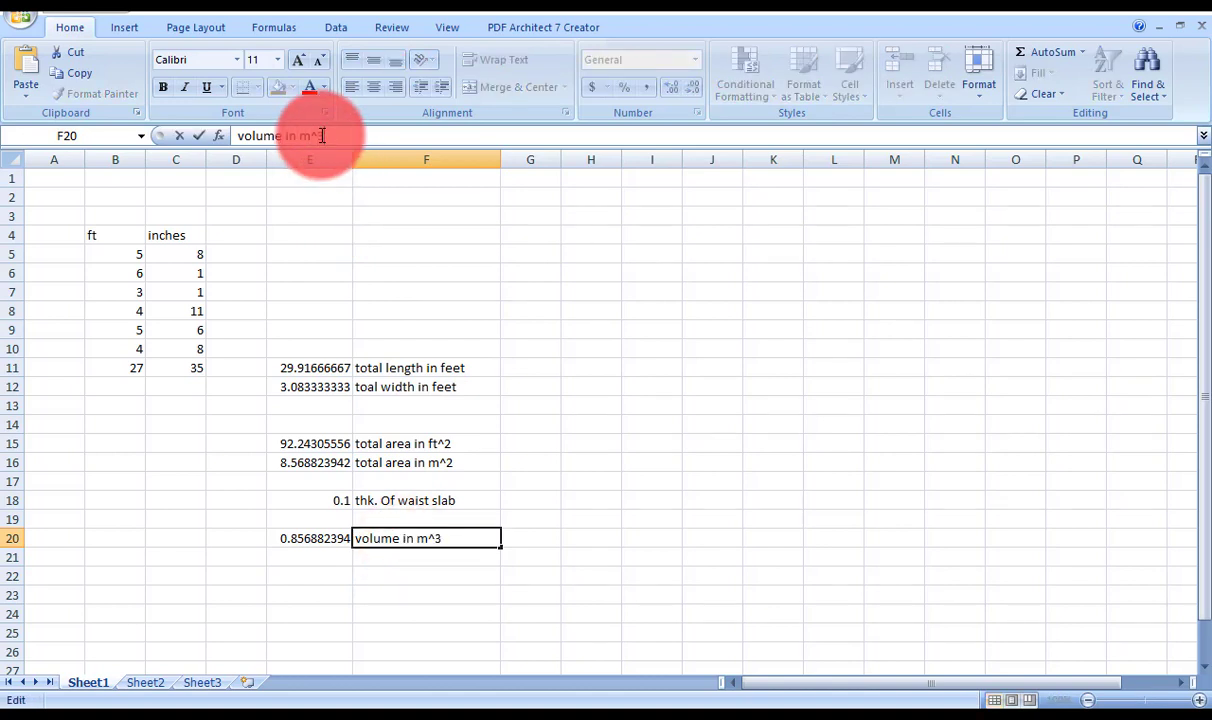
{"action": "key", "text": "Return"}
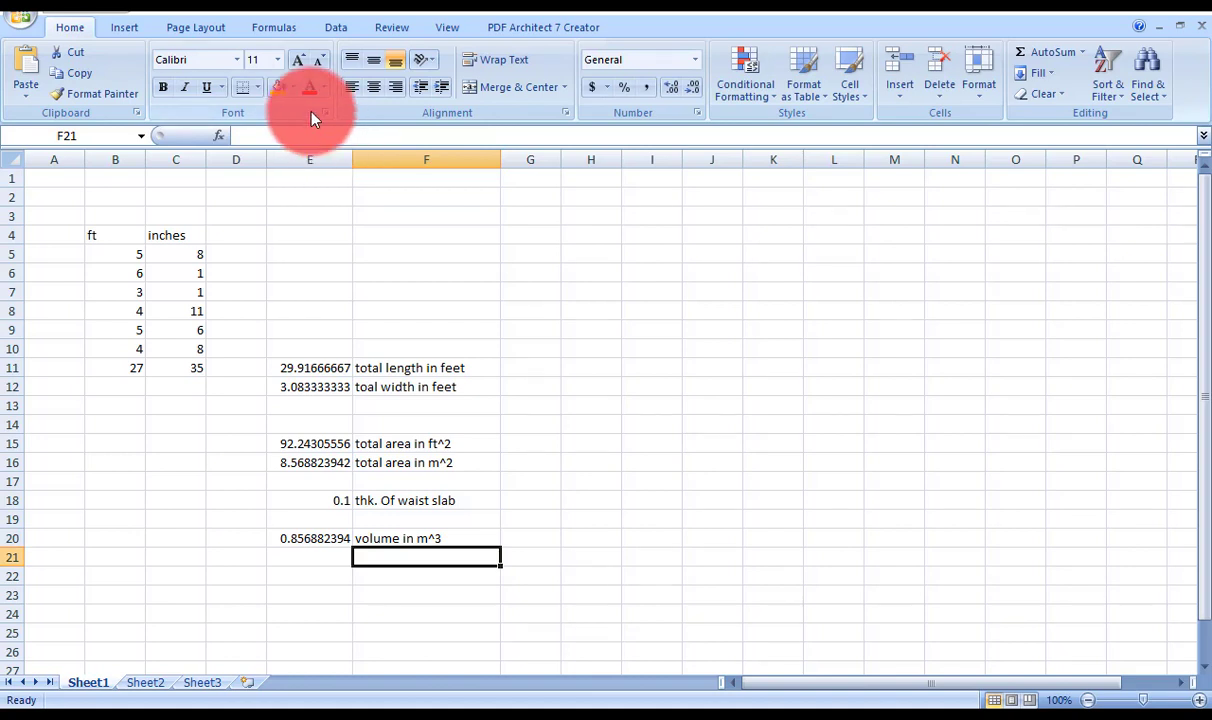
Add the note "only waist slab & landing" in G20 beside the volume label.
{"action": "scroll", "coordinate": [311, 114], "scroll_direction": "down", "scroll_amount": 1}
{"action": "scroll", "coordinate": [315, 415], "scroll_direction": "down", "scroll_amount": 1}
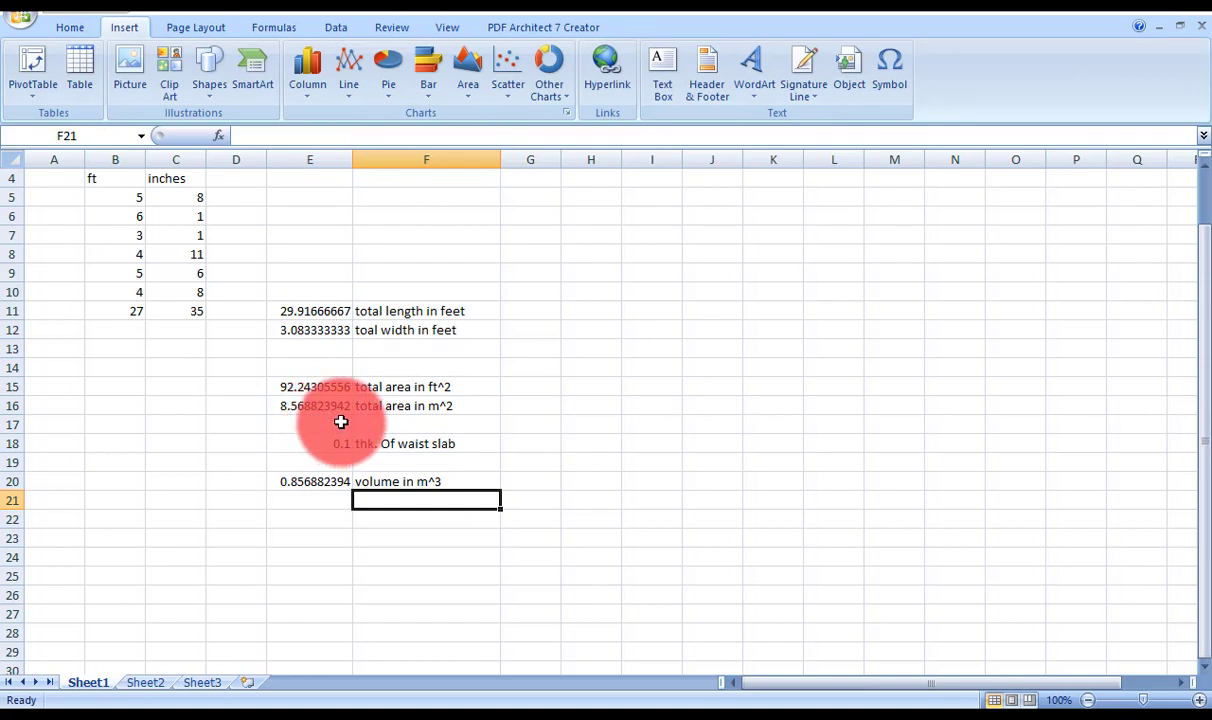
{"action": "left_click", "coordinate": [523, 480]}
{"action": "type", "text": "="}
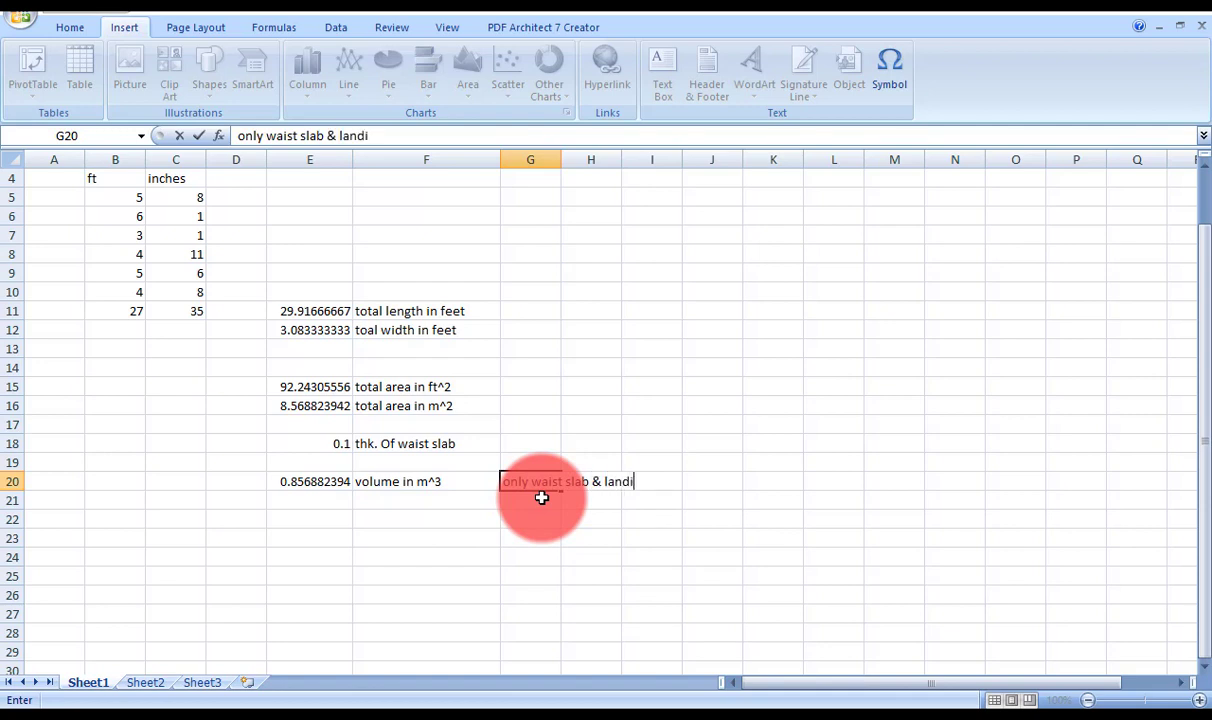
{"action": "type", "text": "nly waist slab & landing"}
{"action": "key", "text": "Return"}
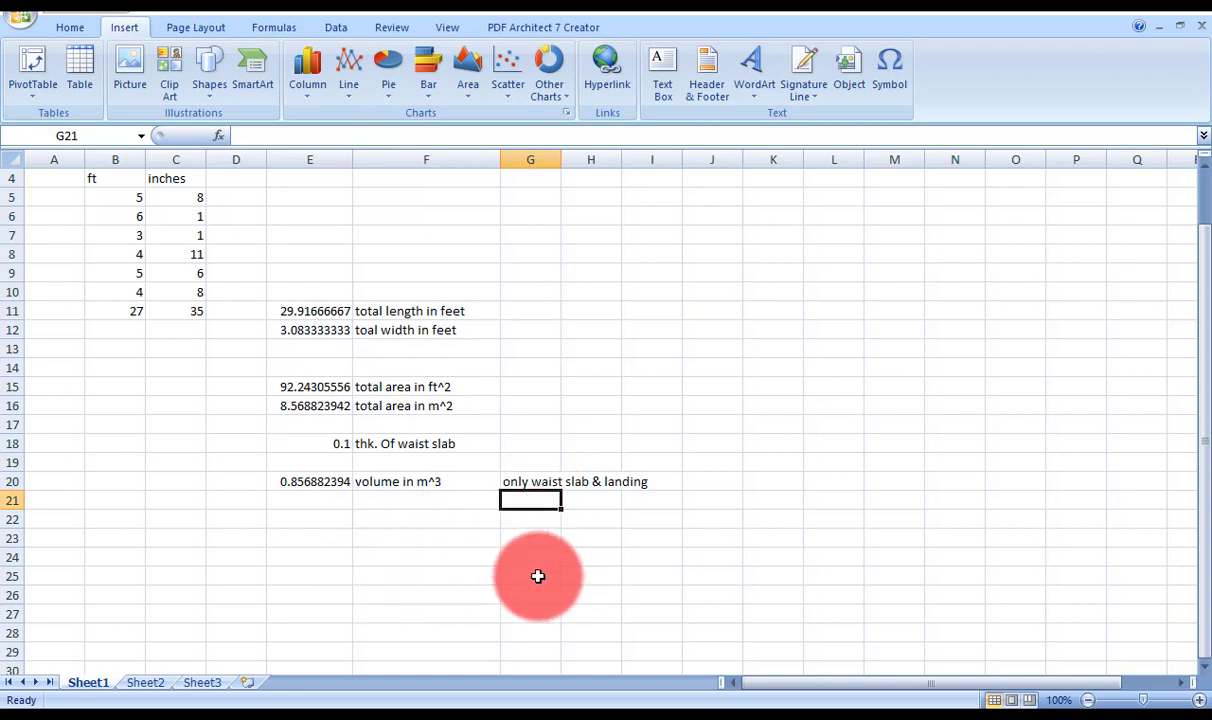
Enter the label "volume of one step" in G23.
{"action": "left_click", "coordinate": [529, 540]}
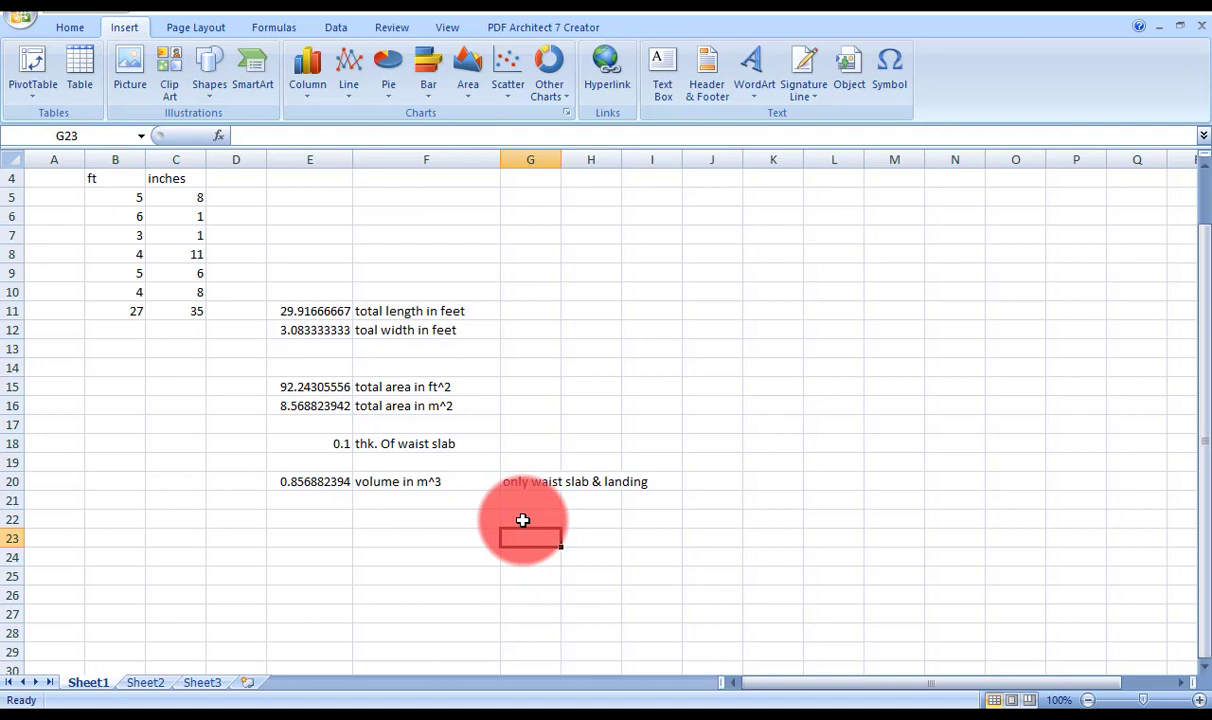
{"action": "type", "text": "volume of one step"}
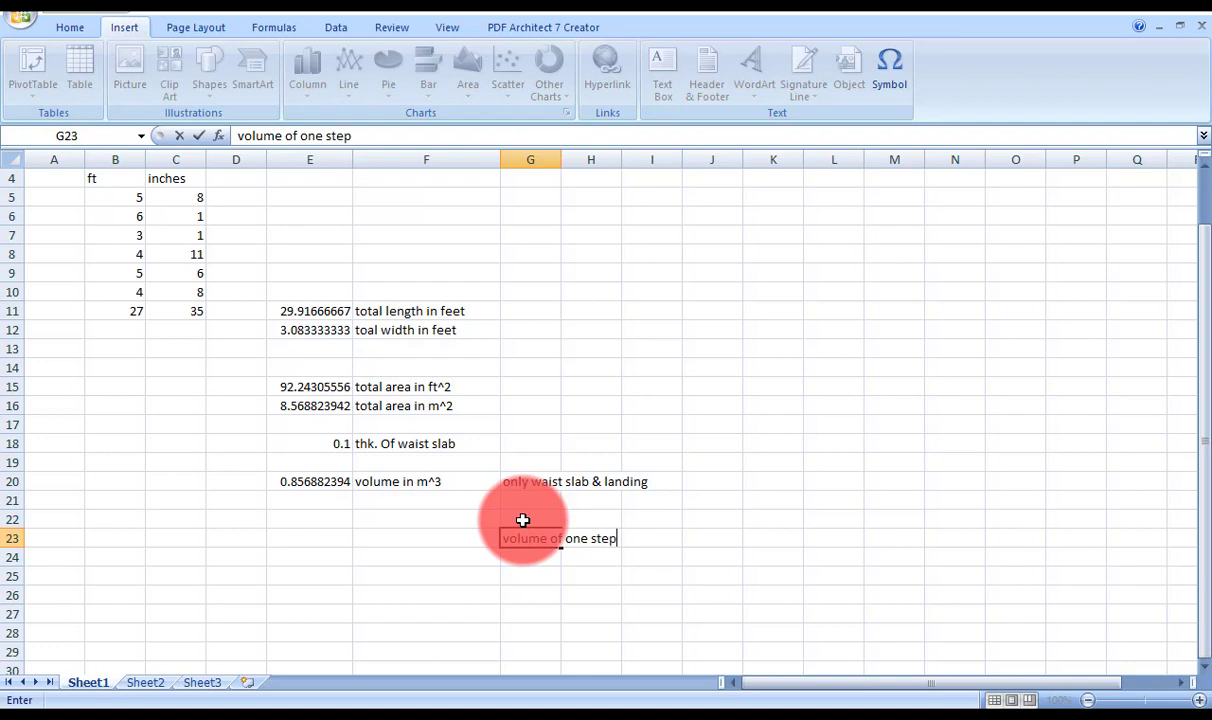
{"action": "key", "text": "Return"}
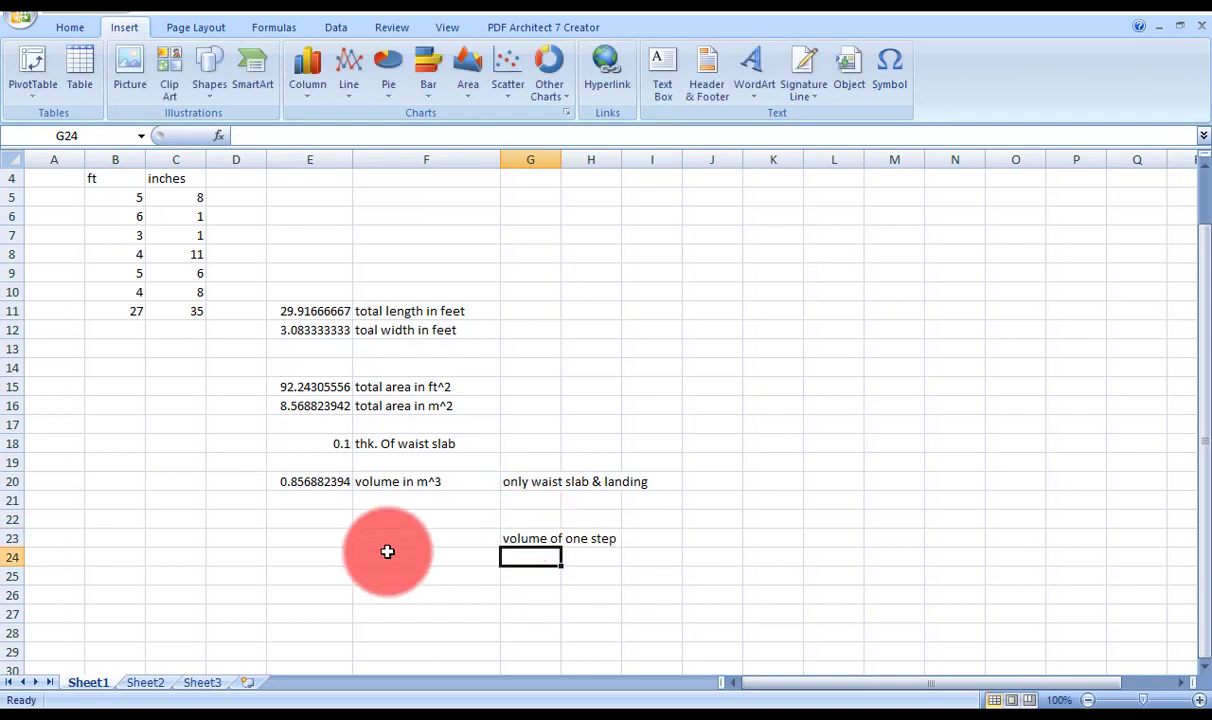
{"action": "left_click", "coordinate": [318, 557]}
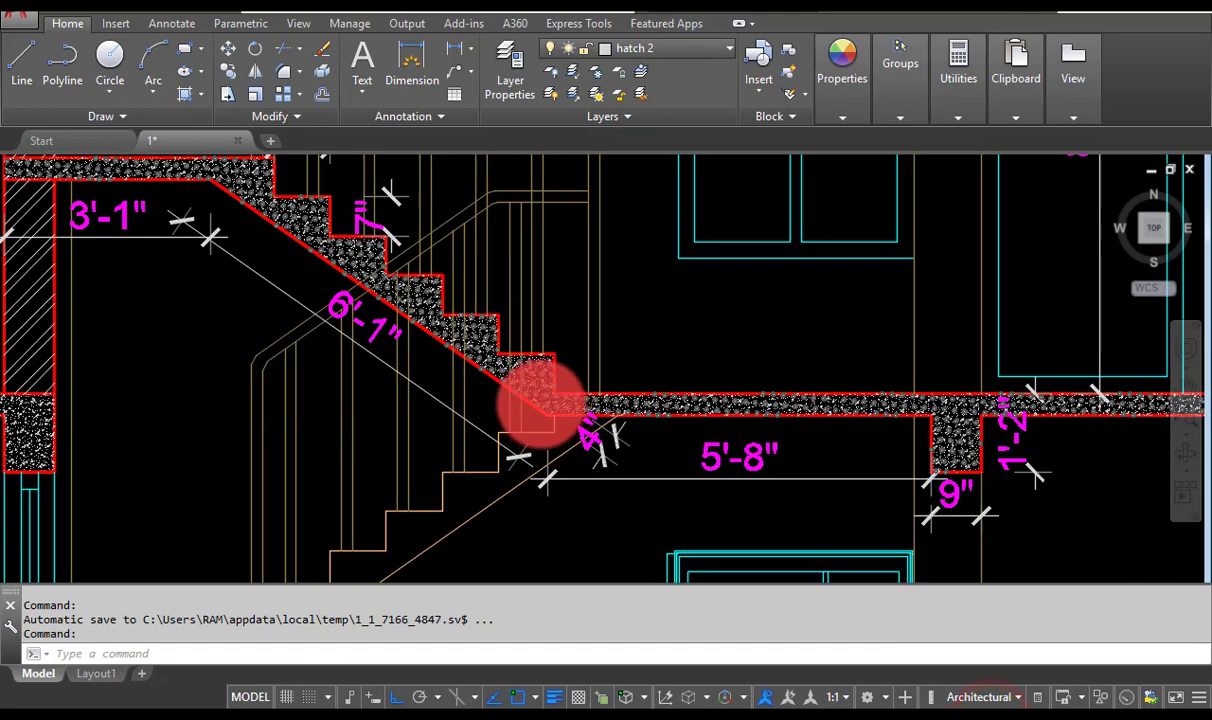
In AutoCAD, draw a horizontal tread line and a vertical riser line down from its right end in the empty space left of the stair section.
{"action": "scroll", "coordinate": [400, 272], "scroll_direction": "down", "scroll_amount": 2}
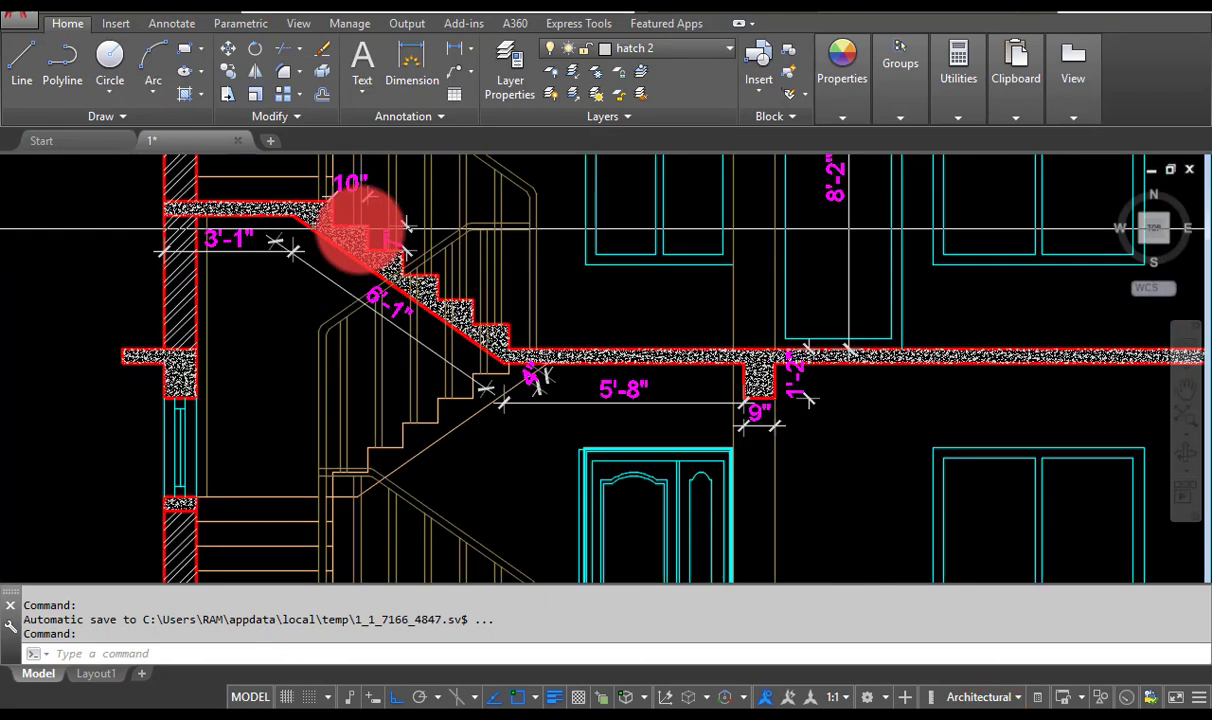
{"action": "scroll", "coordinate": [395, 255], "scroll_direction": "up", "scroll_amount": 6}
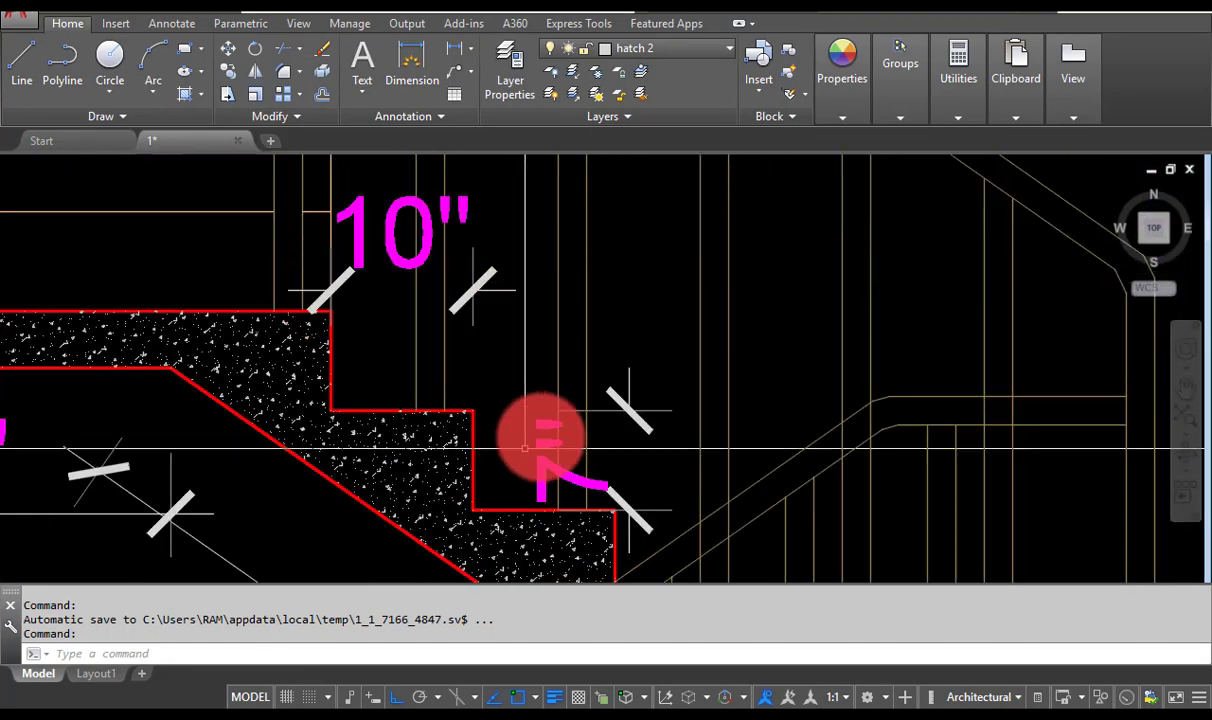
{"action": "mouse_move", "coordinate": [578, 510]}
{"action": "left_mouse_down"}
{"action": "mouse_move", "coordinate": [514, 365]}
{"action": "mouse_move", "coordinate": [541, 238]}
{"action": "left_mouse_up"}
{"action": "scroll", "coordinate": [434, 341], "scroll_direction": "down", "scroll_amount": 6}
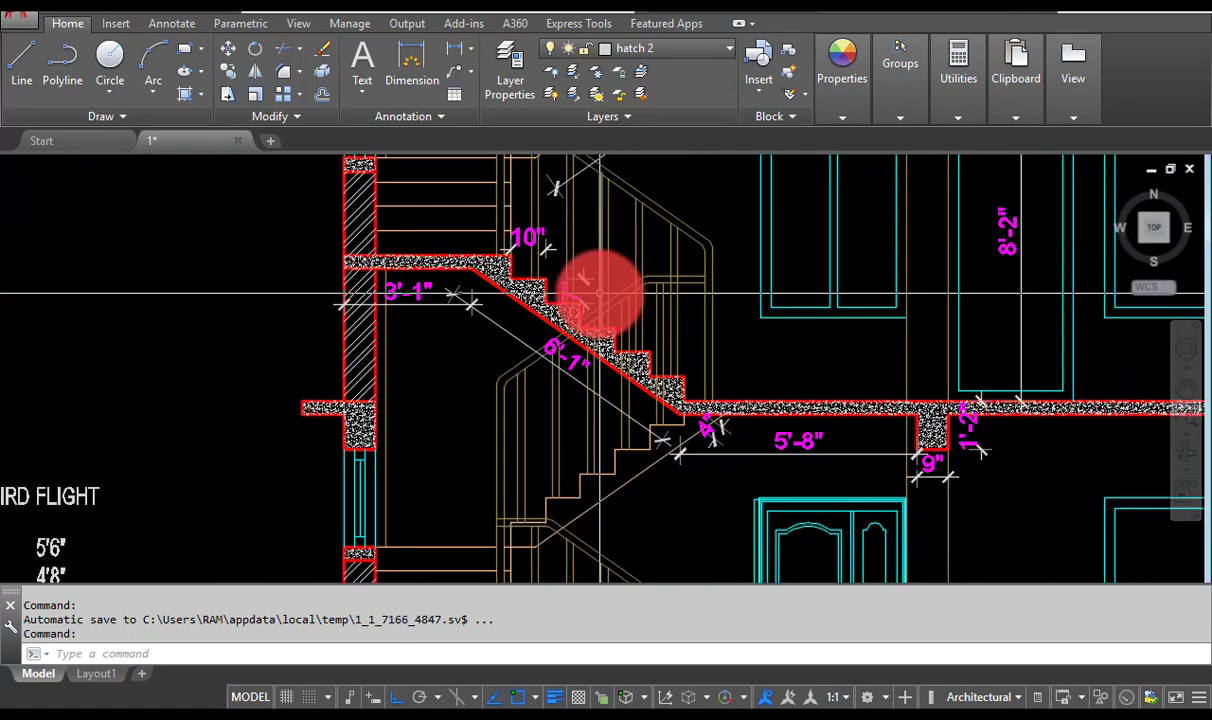
{"action": "scroll", "coordinate": [455, 306], "scroll_direction": "up", "scroll_amount": 6}
{"action": "left_click_drag", "start_coordinate": [455, 306], "coordinate": [289, 327]}
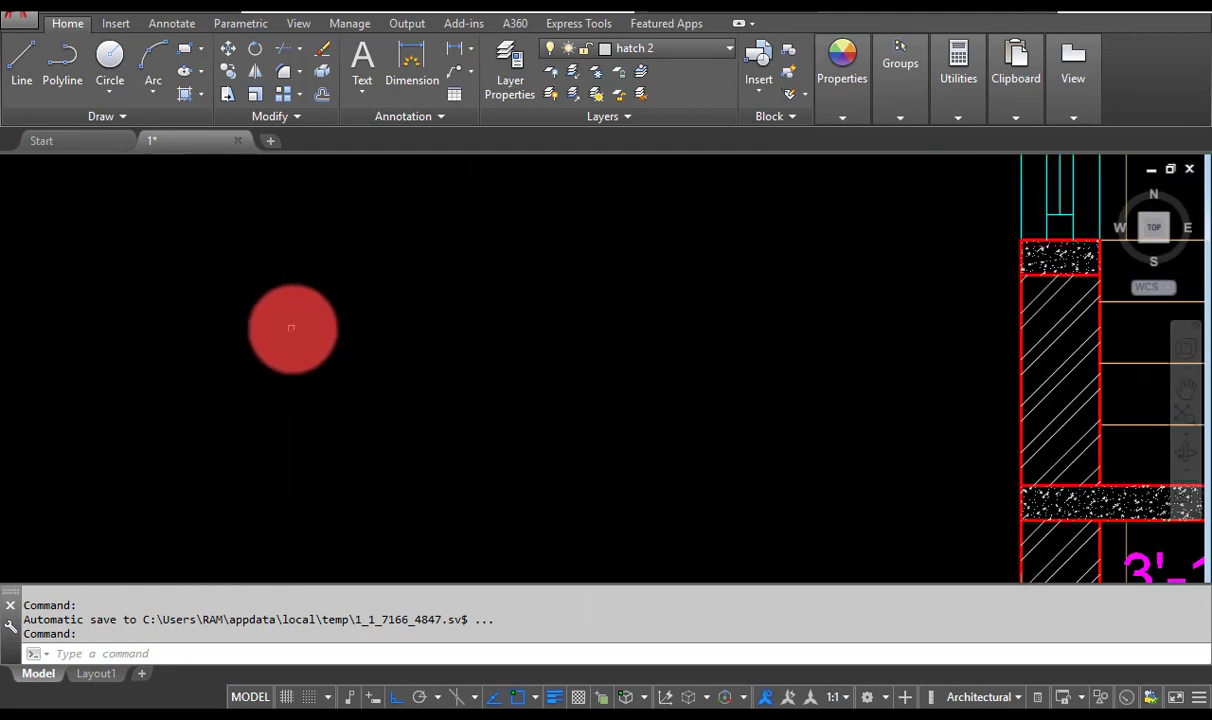
{"action": "type", "text": "l"}
{"action": "key", "text": "Return"}
{"action": "left_click", "coordinate": [318, 332]}
{"action": "left_click", "coordinate": [472, 334]}
{"action": "left_click", "coordinate": [472, 426]}
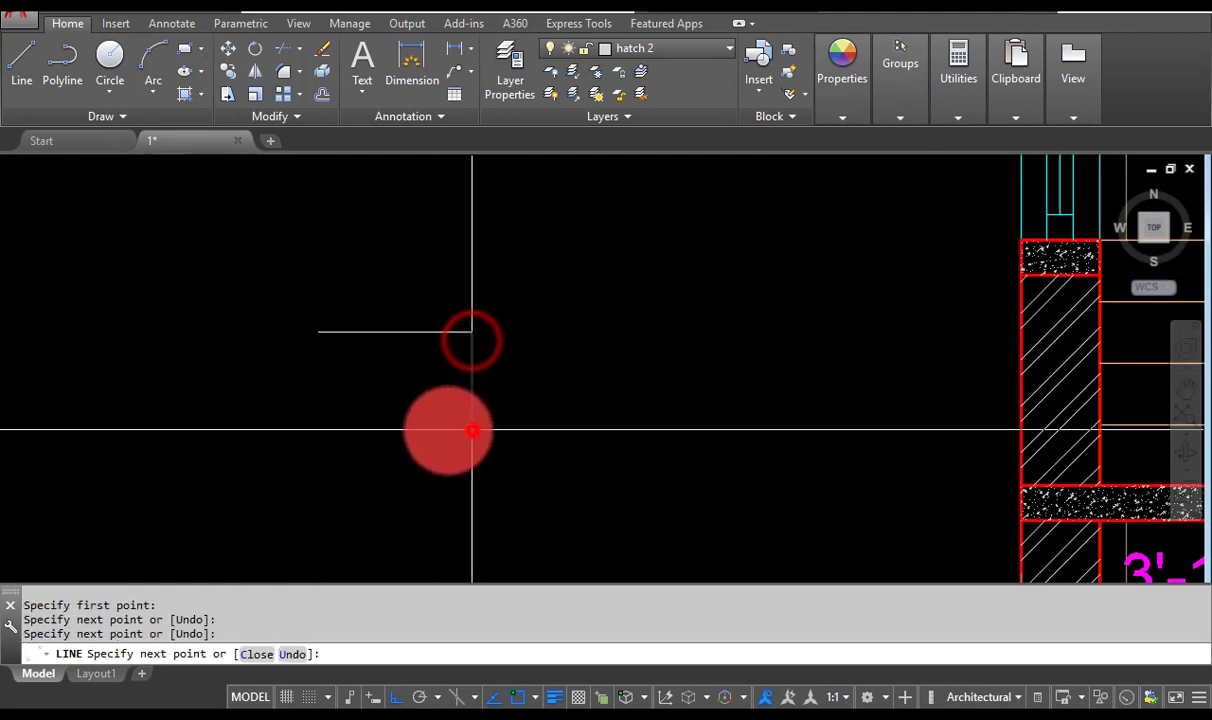
{"action": "key", "text": "Return"}
Close the step triangle with a sloping line from the tread's left end to the riser's lower end.
{"action": "key", "text": "Return"}
{"action": "left_click", "coordinate": [330, 335]}
{"action": "left_click", "coordinate": [472, 428]}
{"action": "key", "text": "Return"}
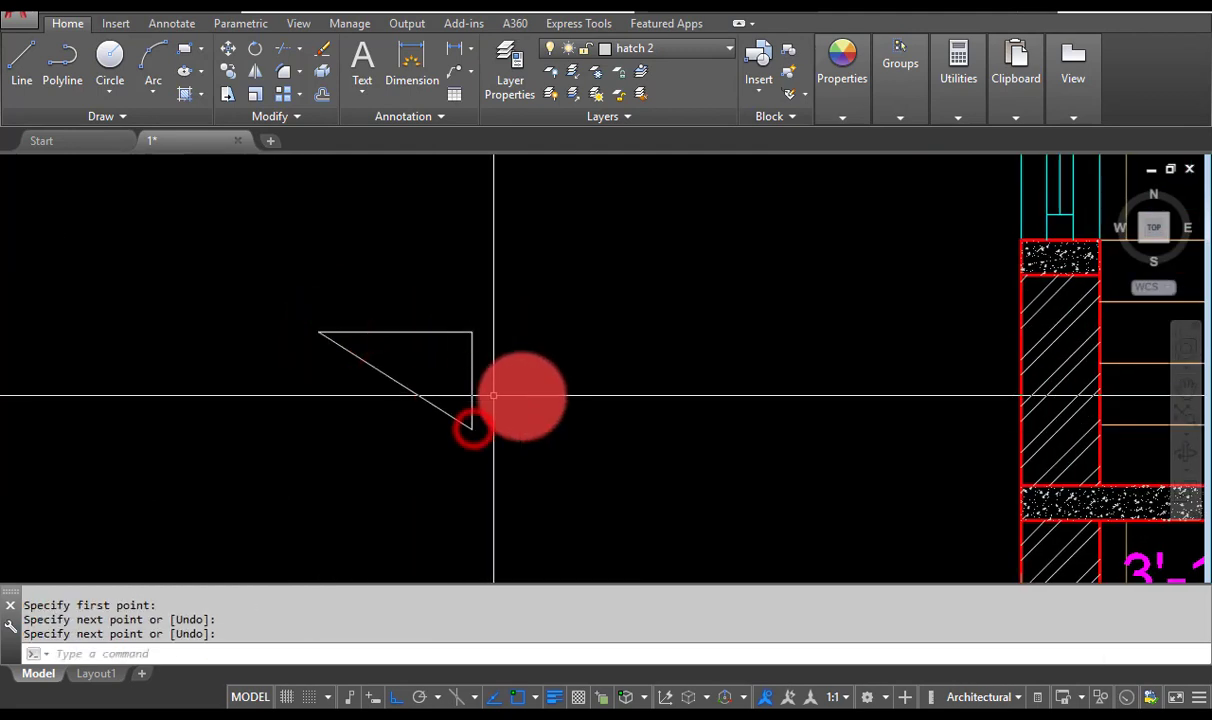
{"action": "type", "text": "dt"}
{"action": "key", "text": "Return"}
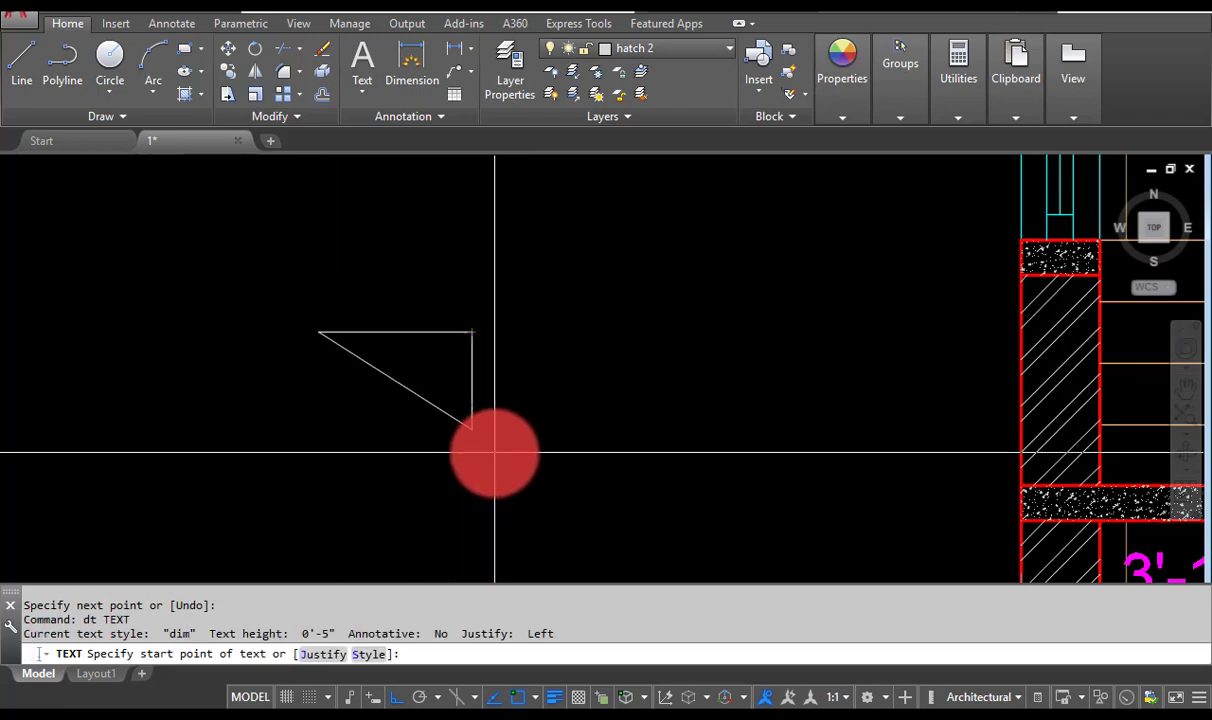
{"action": "key", "text": "Escape"}
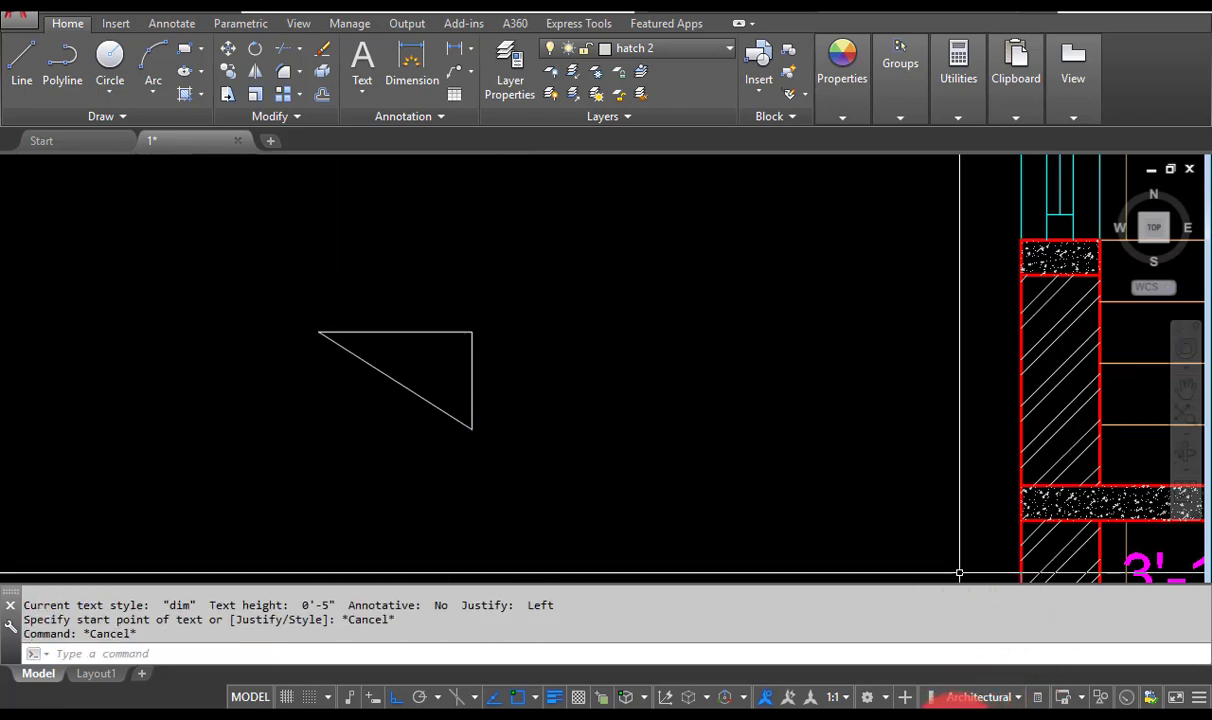
Return to the Excel sheet and enter the label "area of one step" in G25.
{"action": "key", "text": "alt+Tab"}
{"action": "left_click", "coordinate": [406, 576]}
{"action": "left_click", "coordinate": [512, 576]}
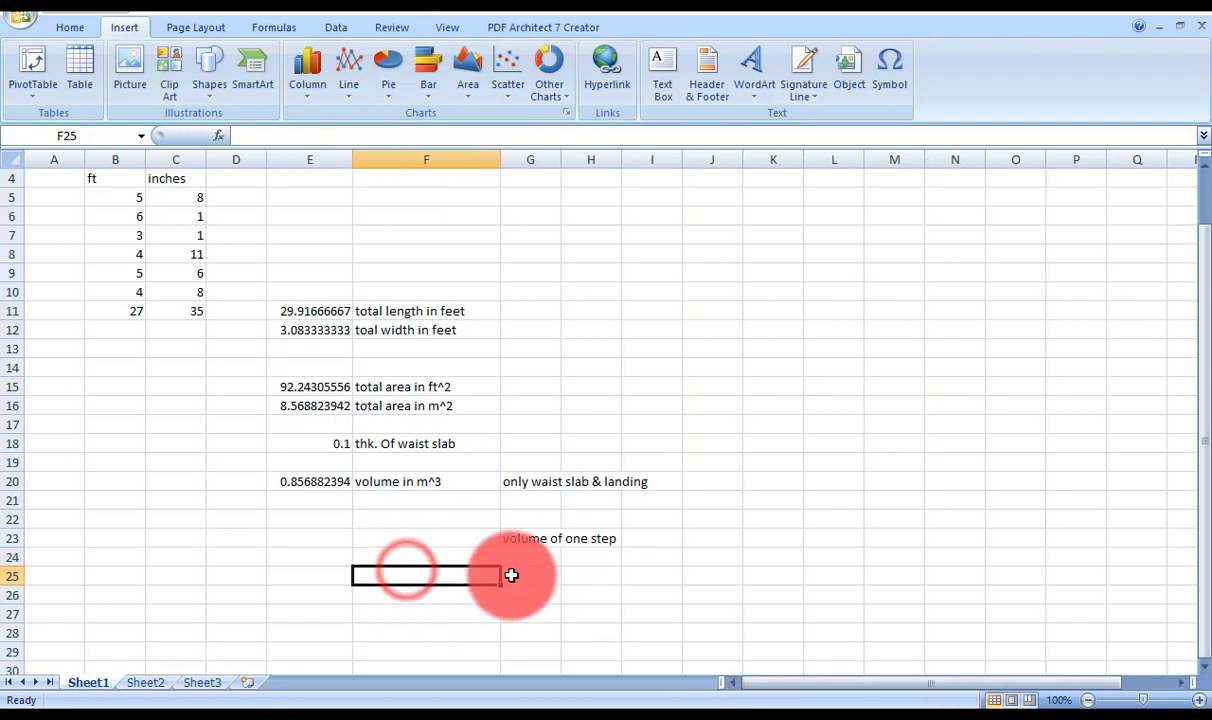
{"action": "type", "text": "area of"}
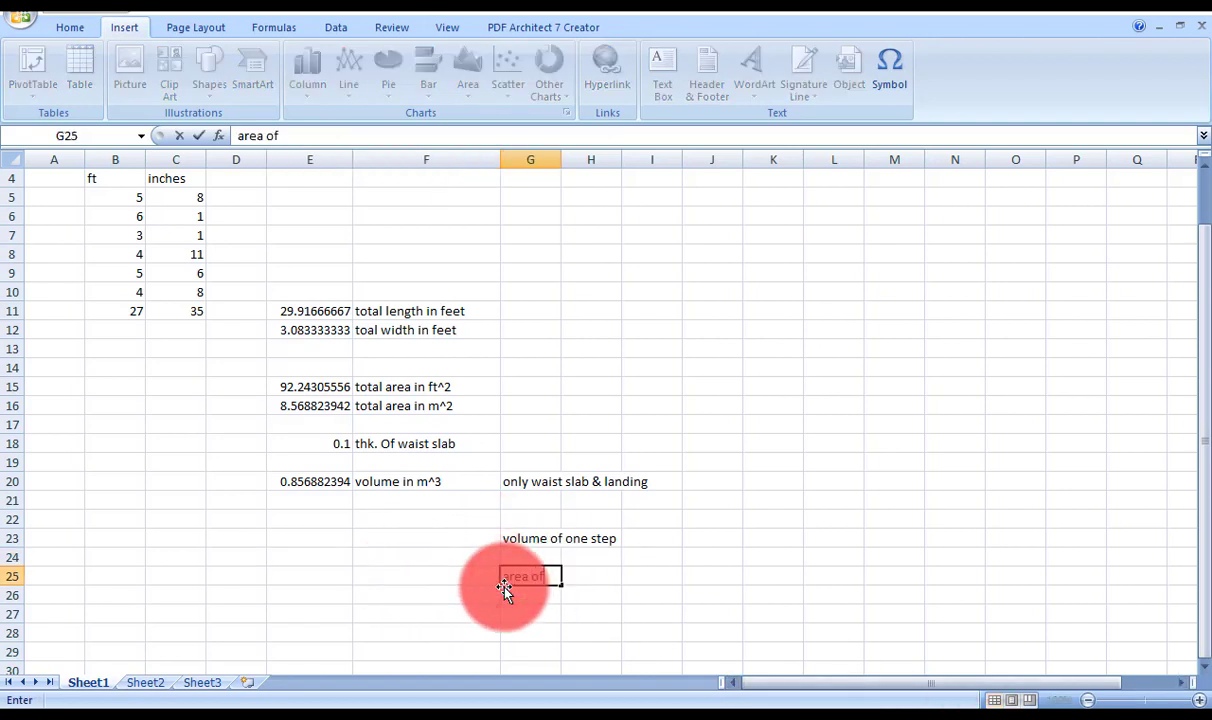
{"action": "type", "text": " one step"}
{"action": "key", "text": "Return"}
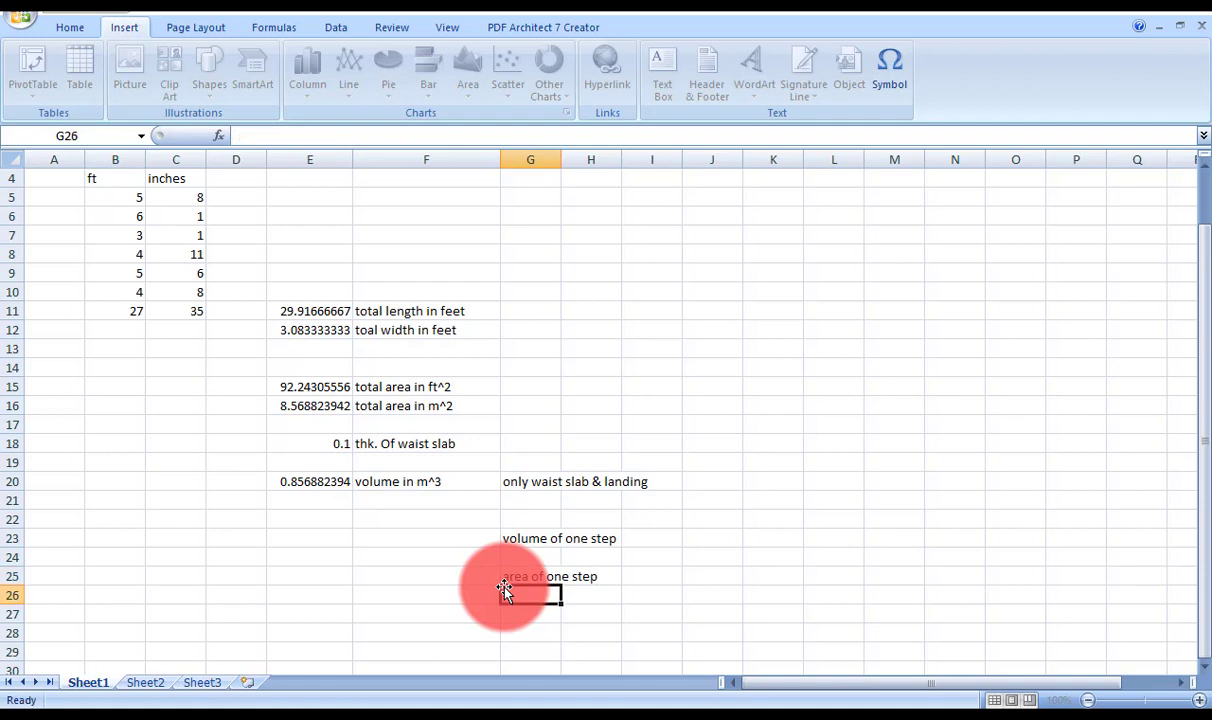
Move the "area of one step" label from G25 to F25.
{"action": "key", "text": "Left"}
{"action": "key", "text": "Up"}
{"action": "key", "text": "Left"}
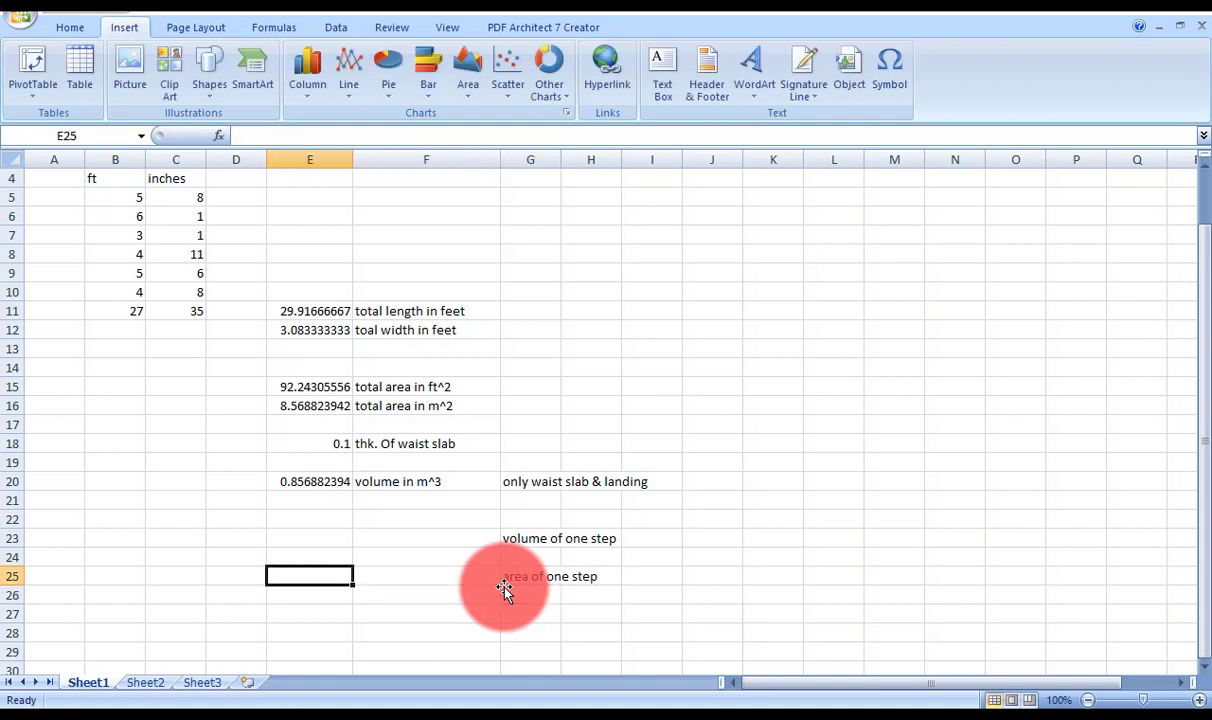
{"action": "key", "text": "Right"}
{"action": "key", "text": "ctrl+c"}
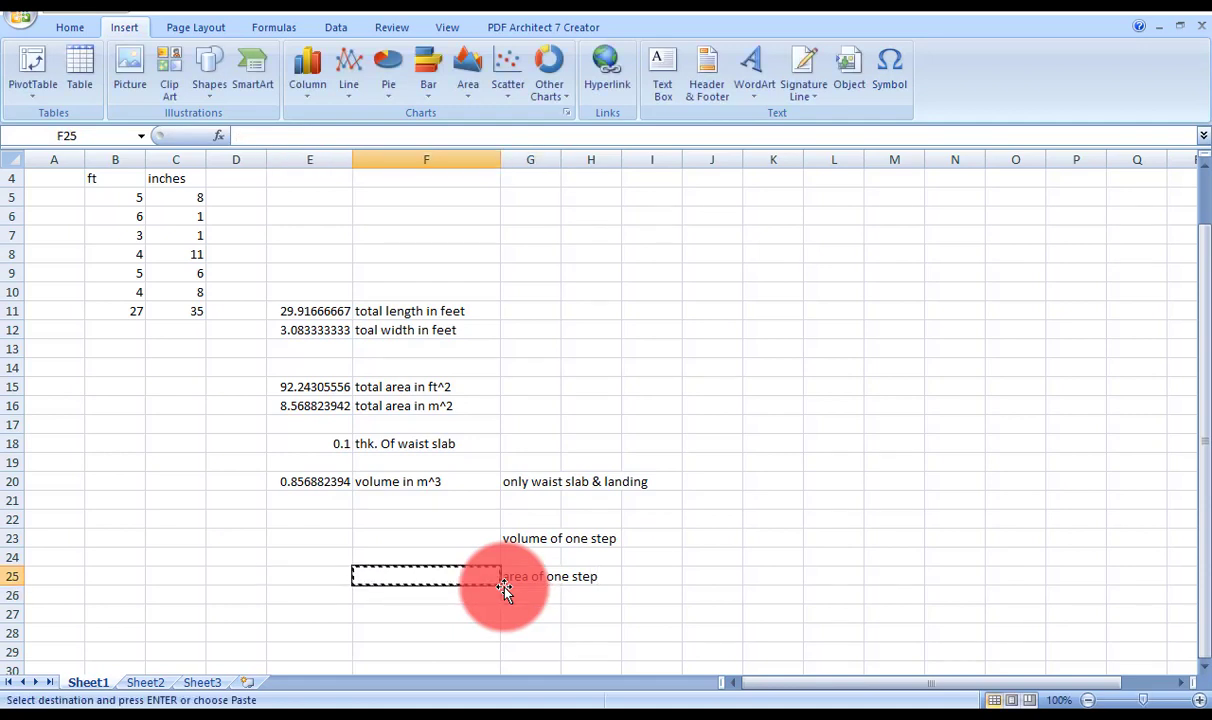
{"action": "key", "text": "Left"}
{"action": "key", "text": "Right"}
{"action": "key", "text": "Right"}
{"action": "key", "text": "ctrl+c"}
{"action": "key", "text": "Left"}
{"action": "key", "text": "ctrl+v"}
Calculate the area of one step in E25 with the formula =.5*(10/12)*(7/12).
{"action": "key", "text": "Left"}
{"action": "type", "text": "="}
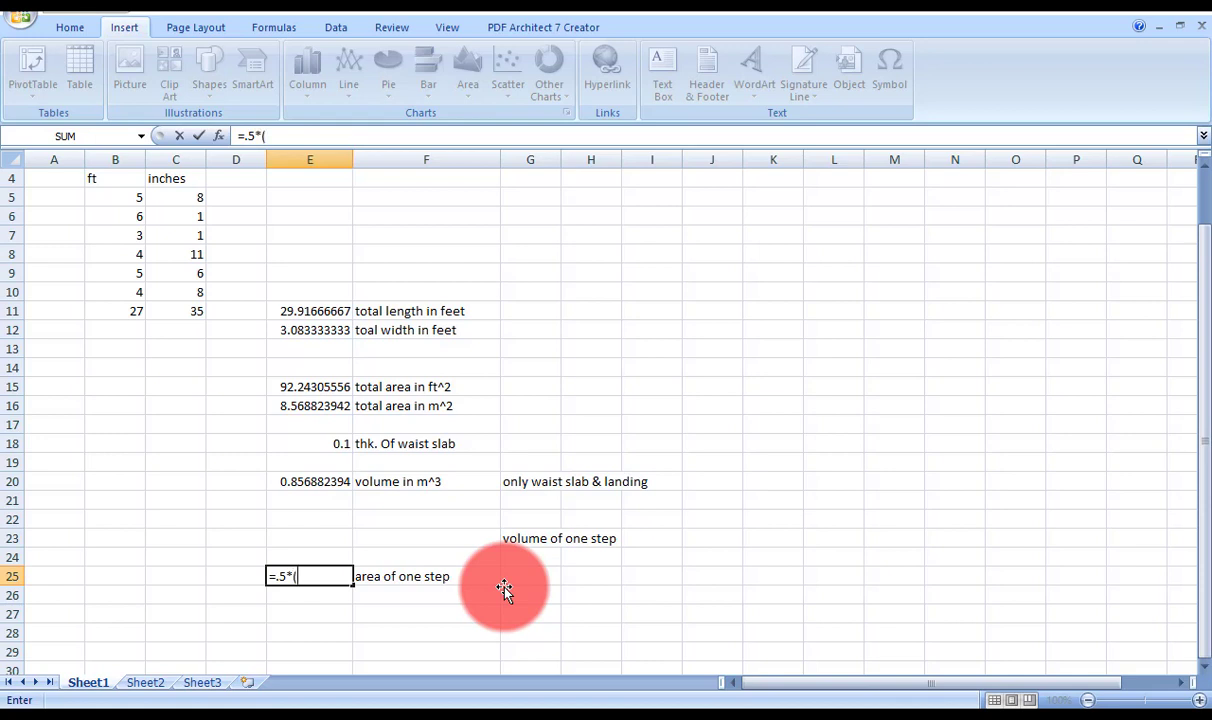
{"action": "type", "text": ".5*(10/12)*"}
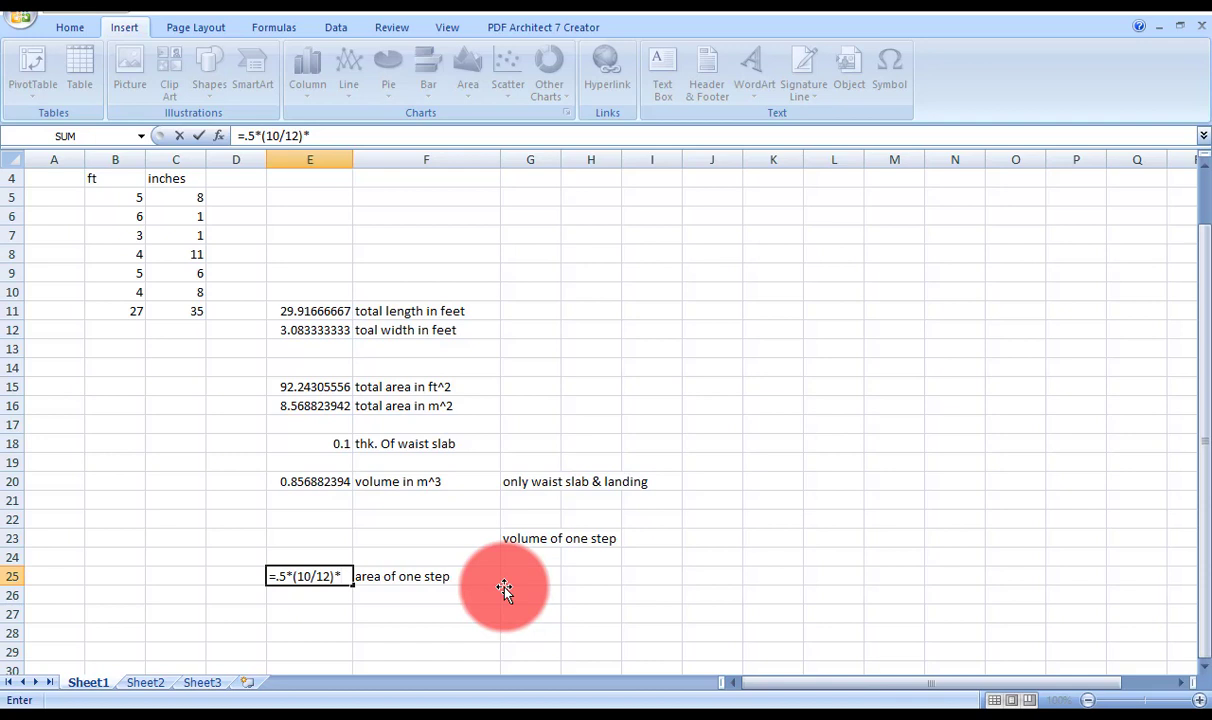
{"action": "type", "text": "("}
{"action": "type", "text": "7"}
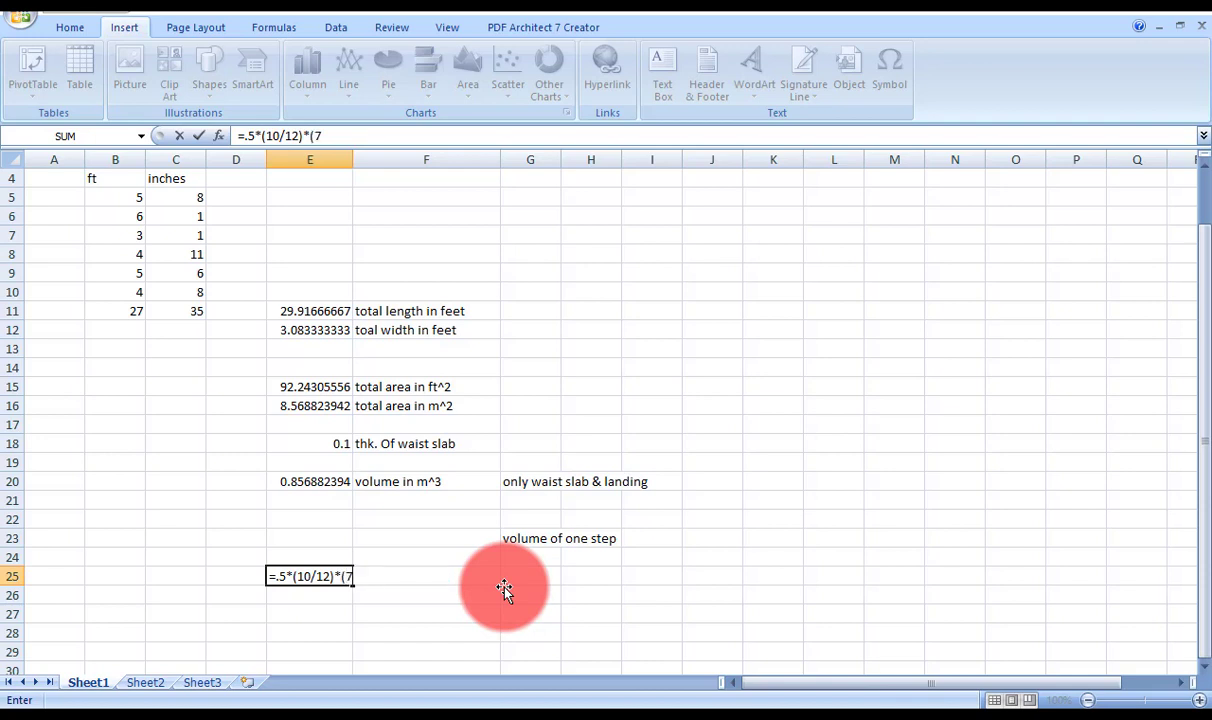
{"action": "type", "text": "/12)"}
{"action": "key", "text": "Return"}
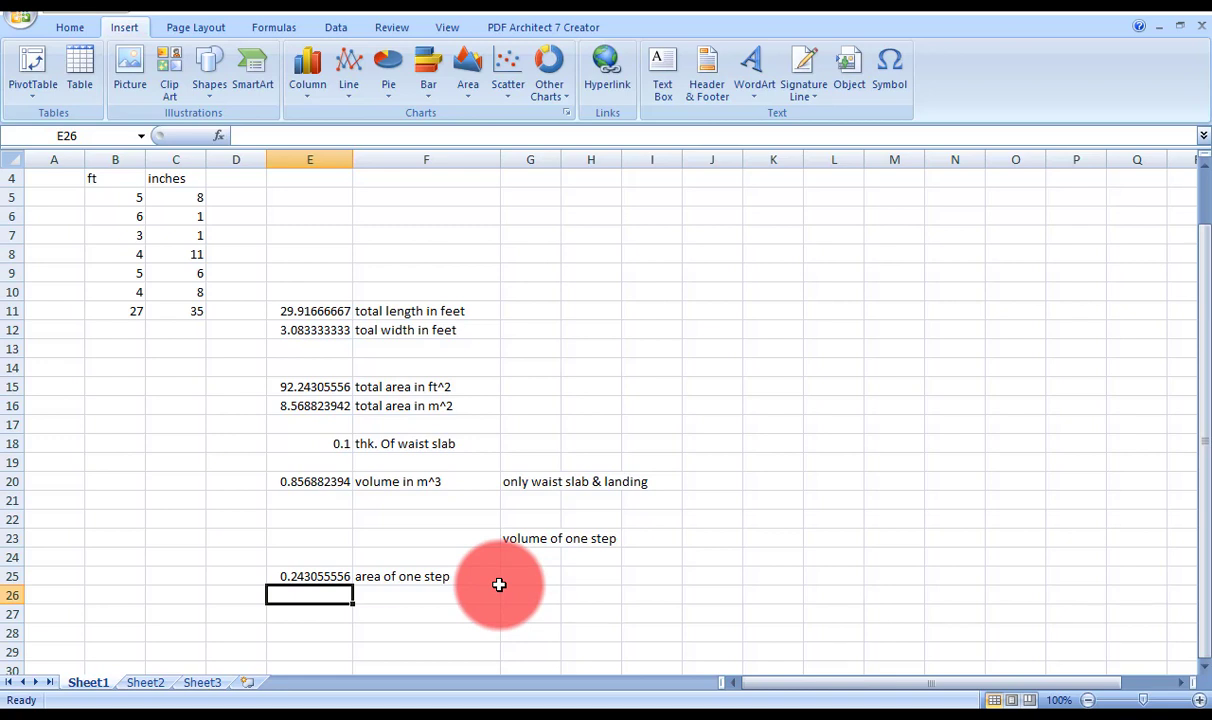
Select F26, switch to AutoCAD to examine the tread and riser dimensions on the stair section, and return to the Excel sheet.
{"action": "left_click", "coordinate": [423, 597]}
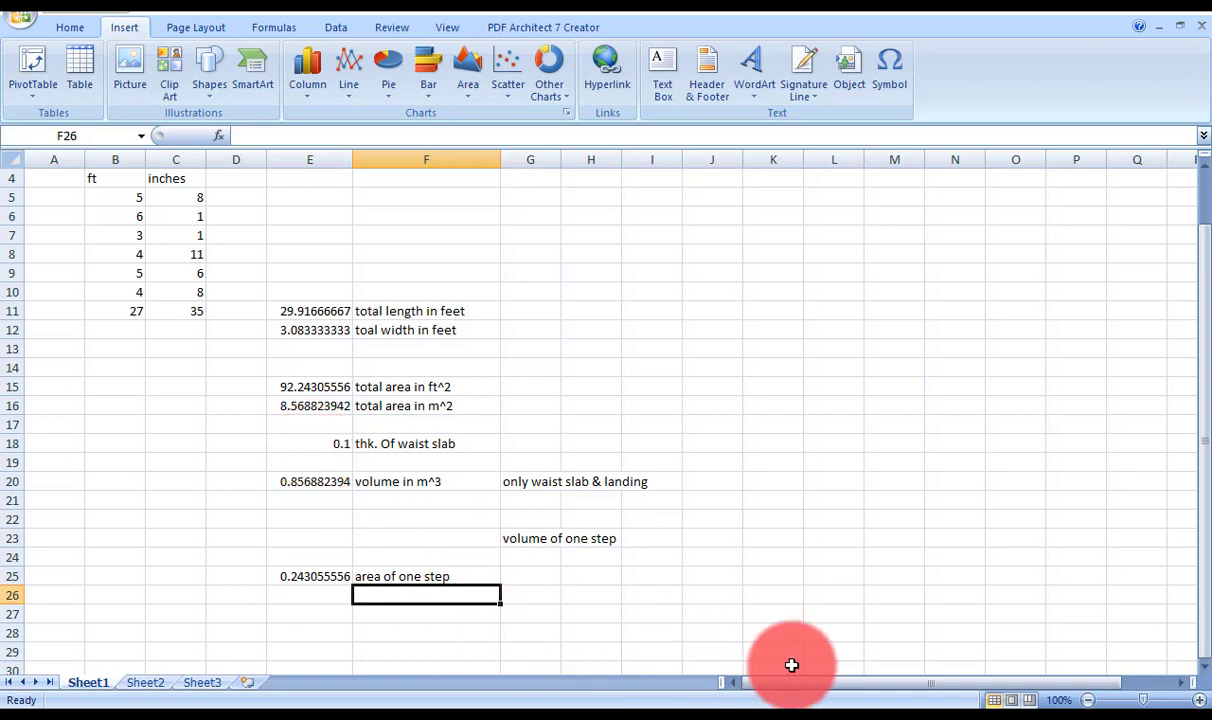
{"action": "key", "text": "alt+Tab"}
{"action": "scroll", "coordinate": [476, 406], "scroll_direction": "down", "scroll_amount": 5}
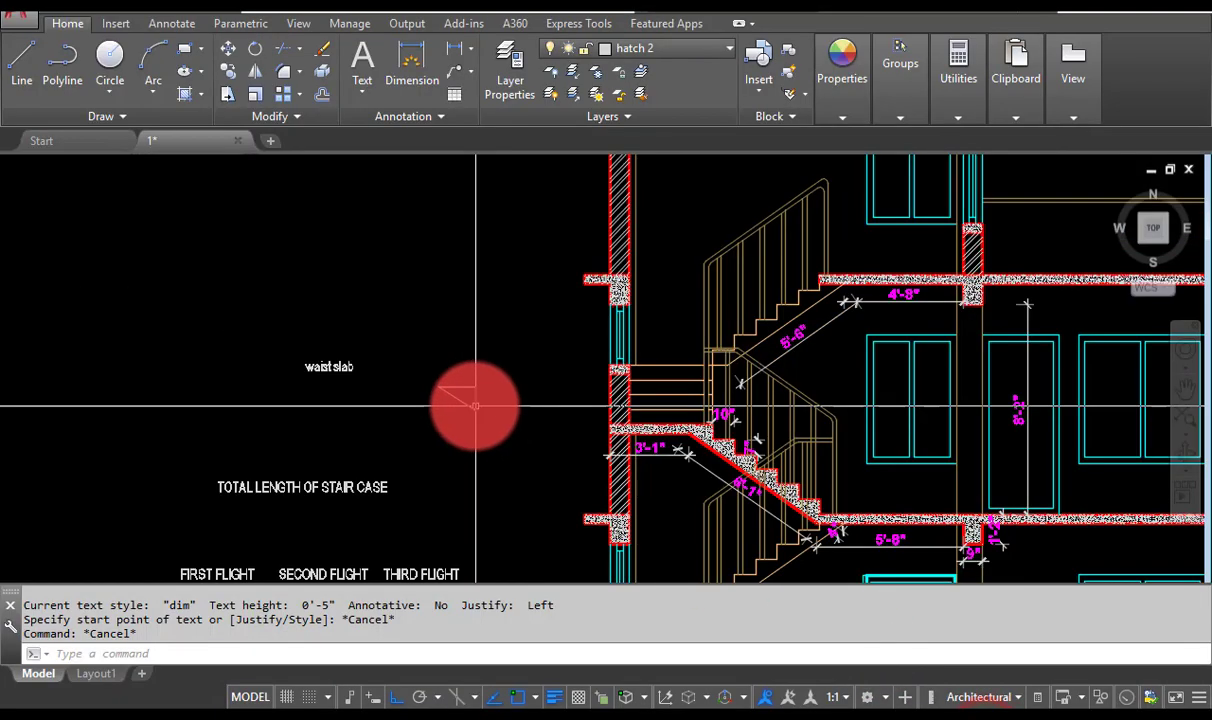
{"action": "scroll", "coordinate": [690, 441], "scroll_direction": "up", "scroll_amount": 4}
{"action": "scroll", "coordinate": [430, 305], "scroll_direction": "up", "scroll_amount": 5}
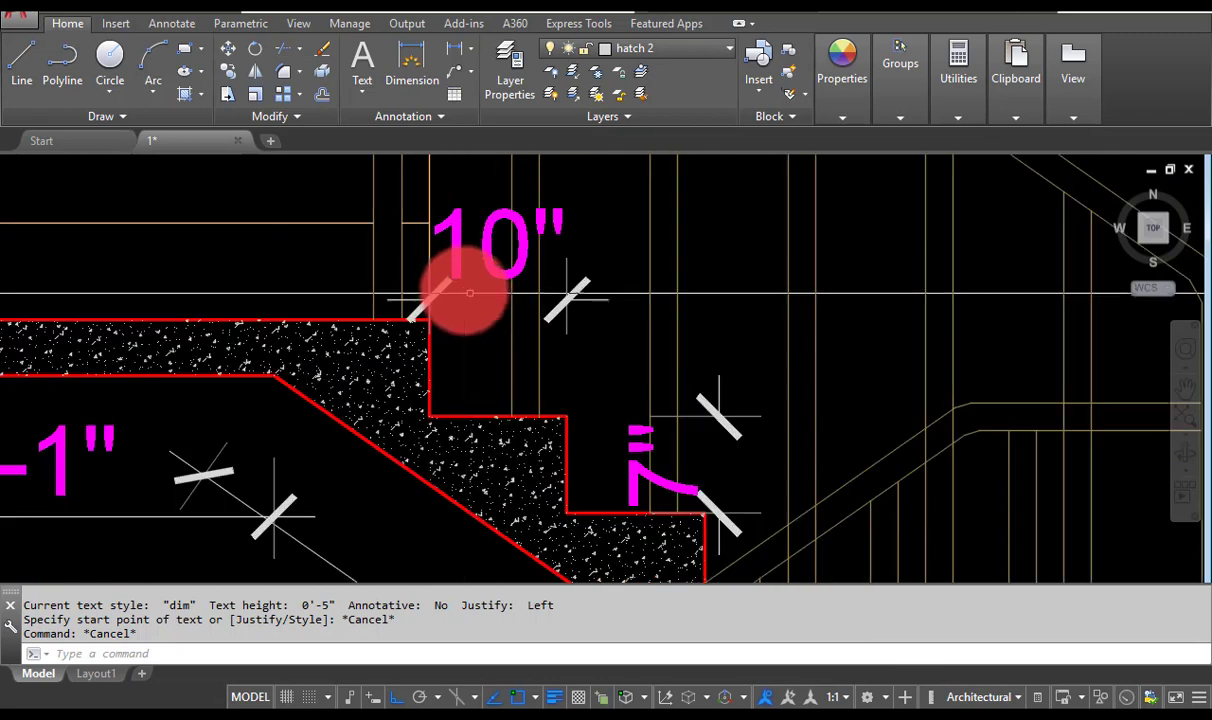
{"action": "scroll", "coordinate": [530, 352], "scroll_direction": "down", "scroll_amount": 1}
{"action": "scroll", "coordinate": [400, 370], "scroll_direction": "up", "scroll_amount": 1}
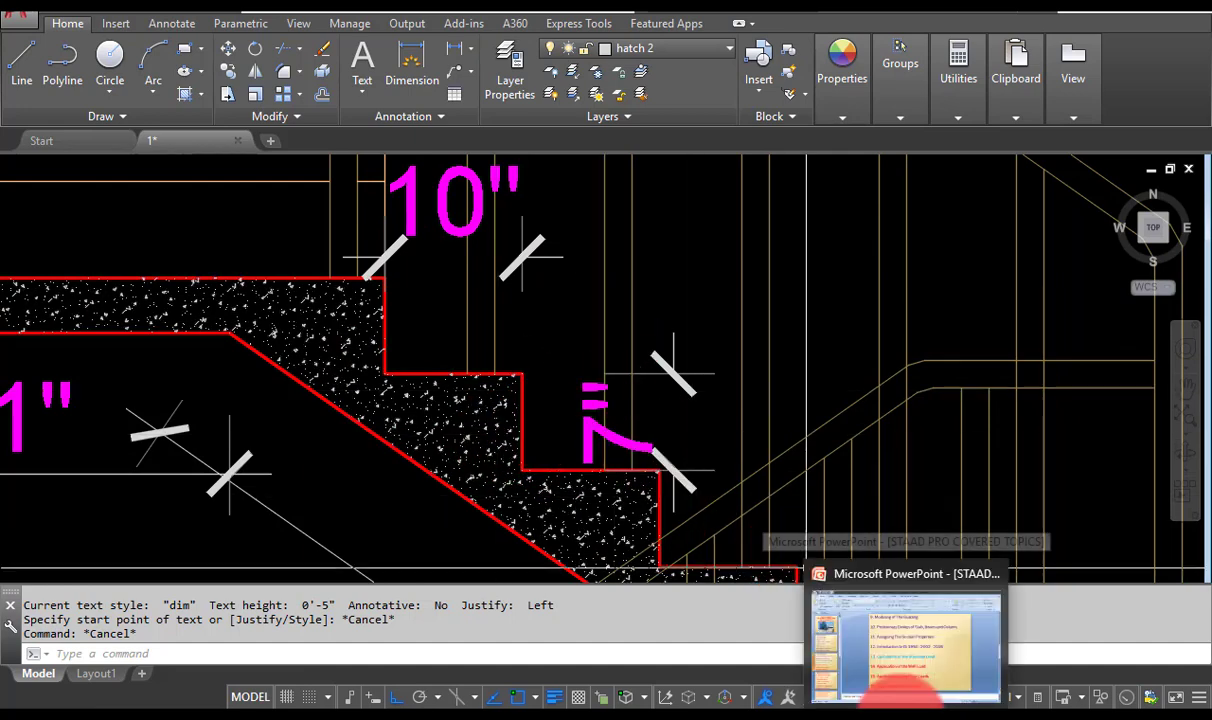
{"action": "left_click", "coordinate": [870, 697]}
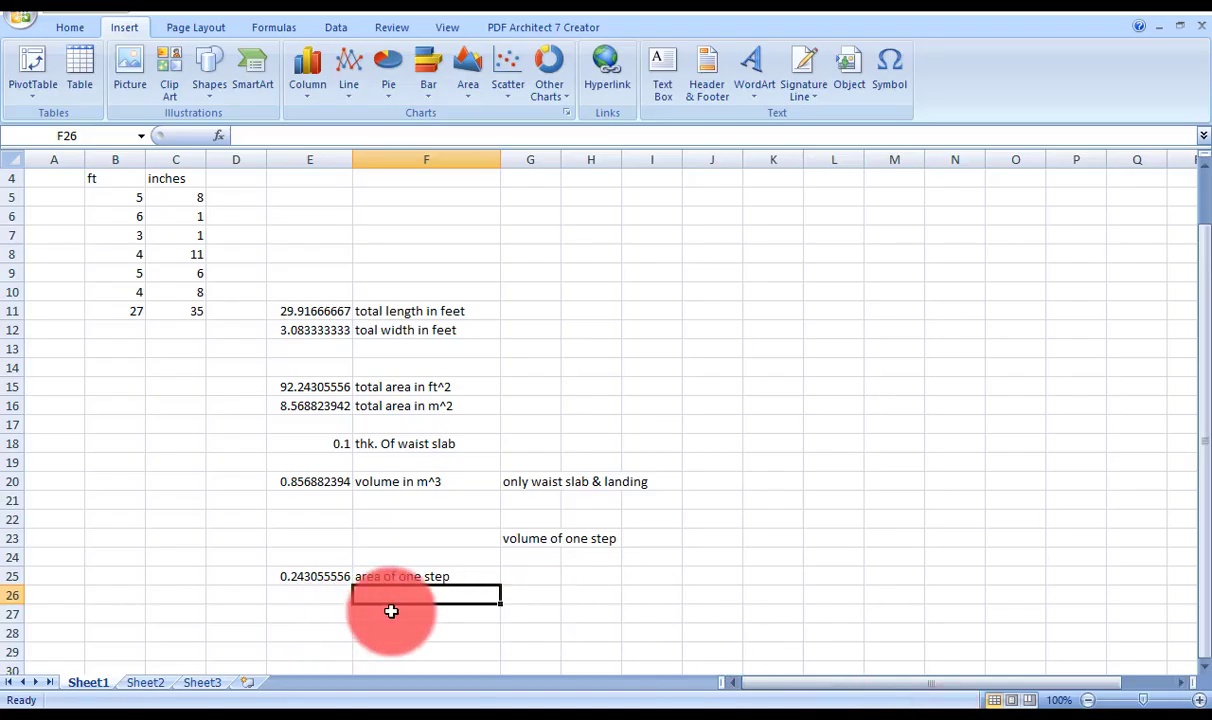
Enter the label "length of step" in F26.
{"action": "type", "text": "length of"}
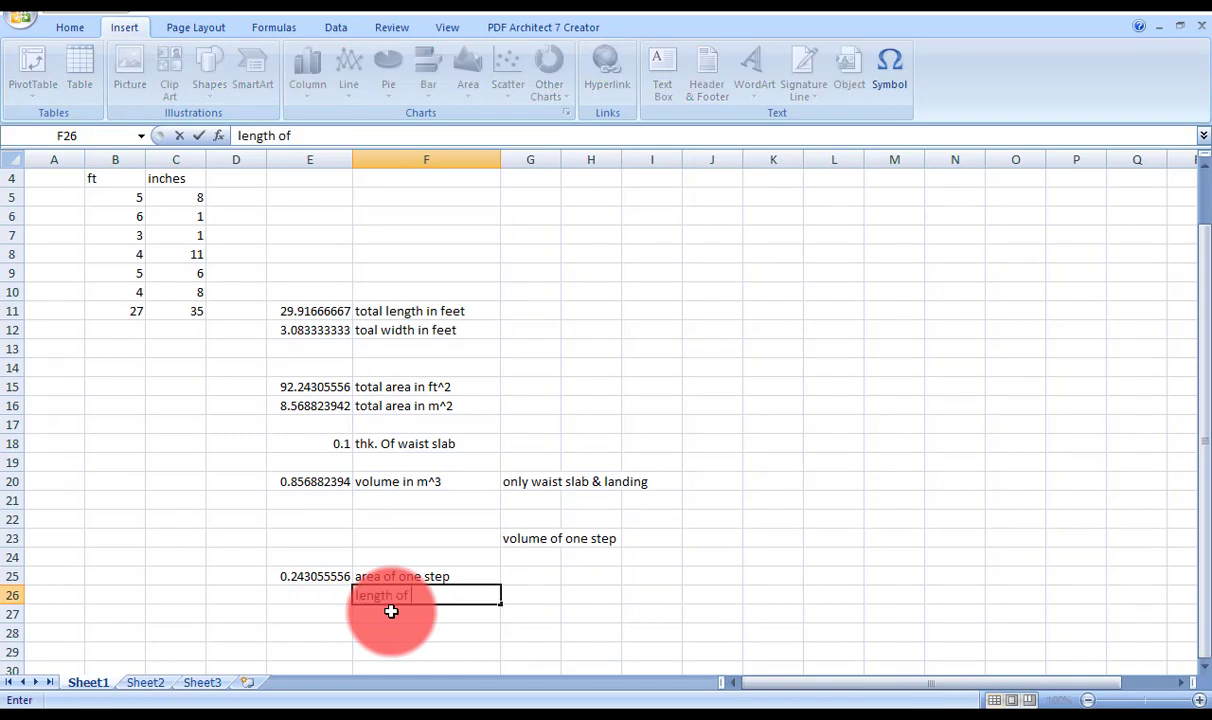
{"action": "type", "text": " step"}
{"action": "key", "text": "Return"}
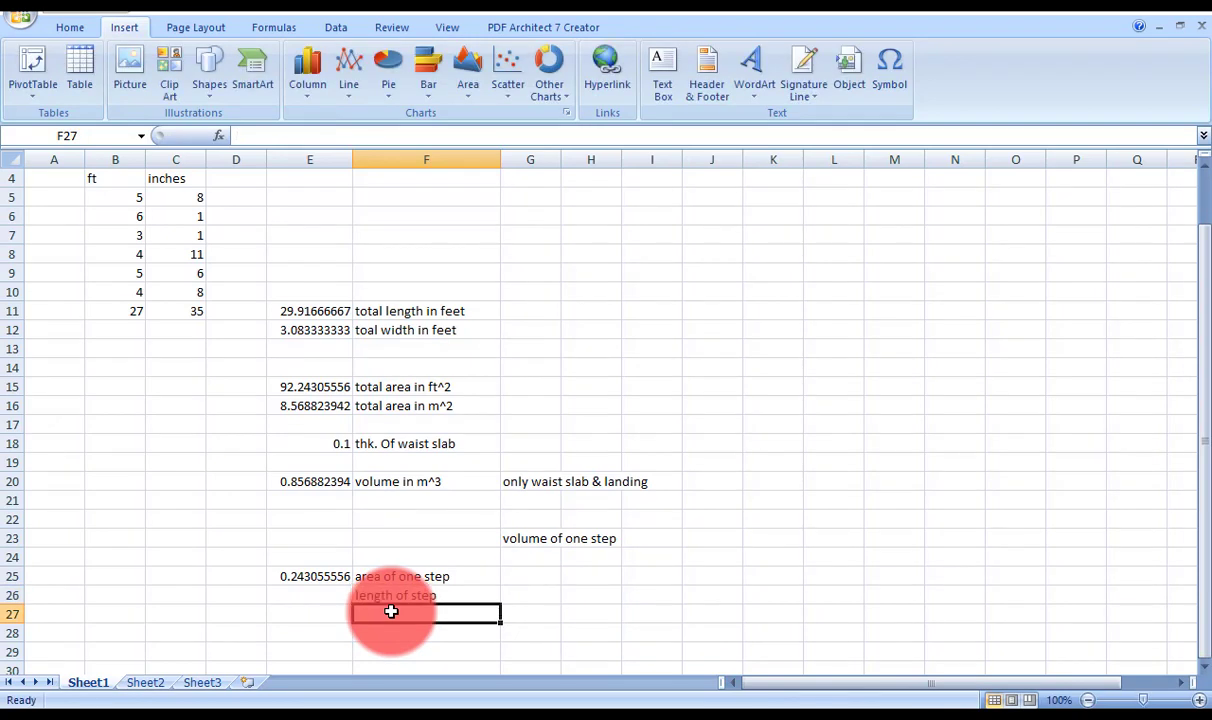
Replace the label in F26 with "width of step".
{"action": "left_click", "coordinate": [380, 594]}
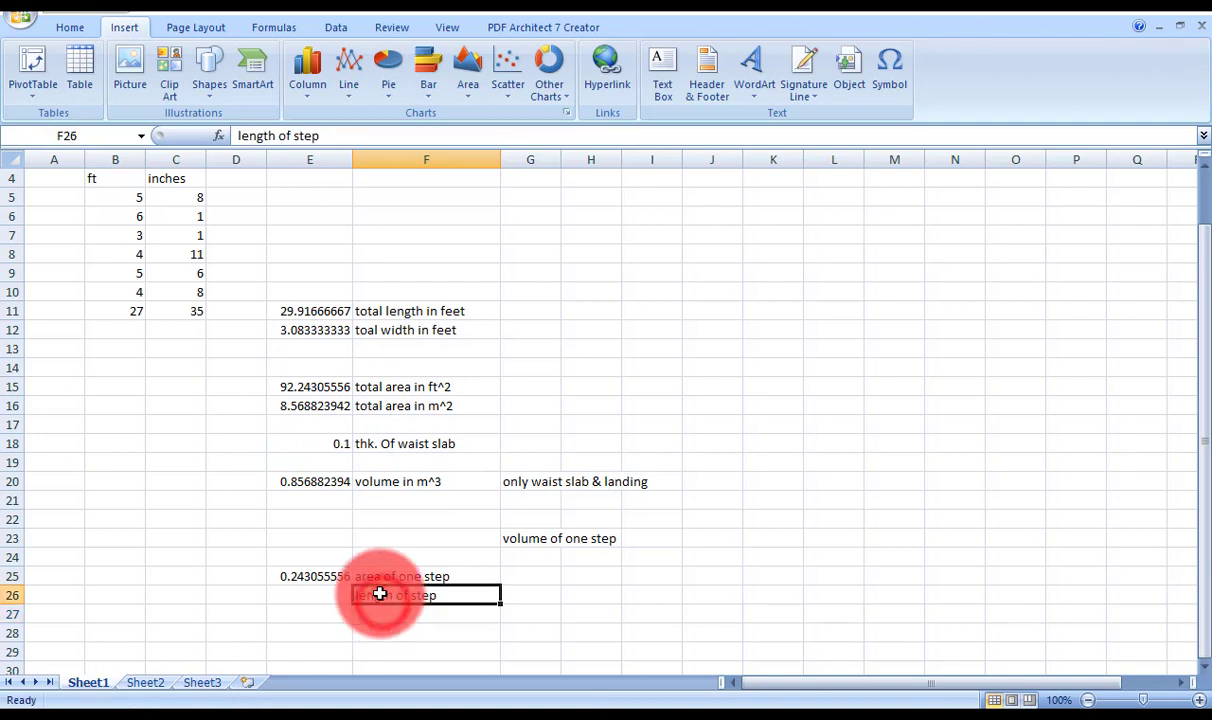
{"action": "type", "text": "width of"}
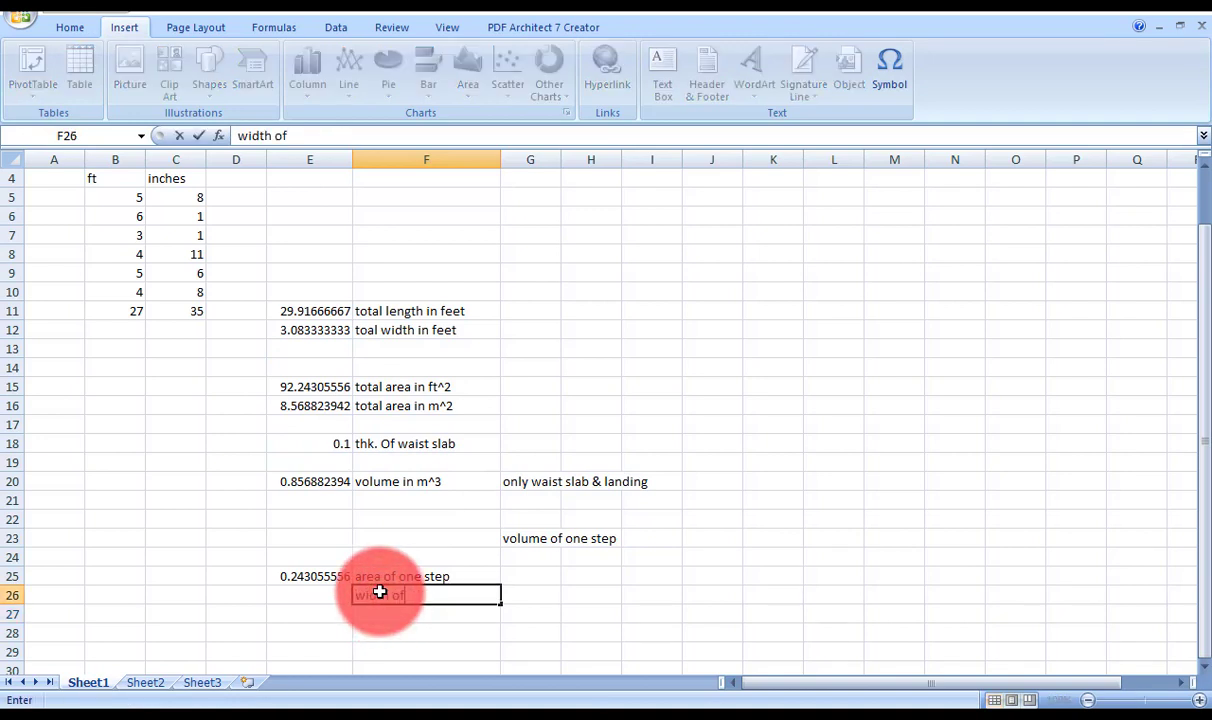
{"action": "type", "text": " step"}
{"action": "key", "text": "Return"}
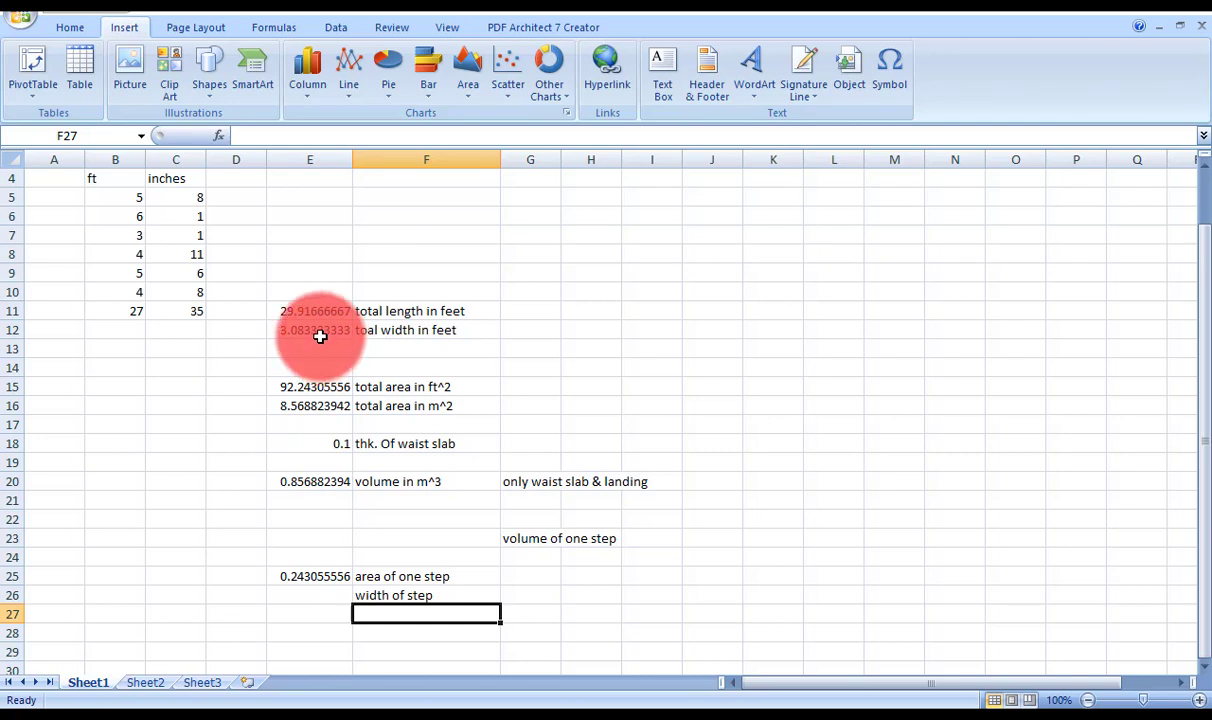
Link the step width in E26 to the total width in feet with the formula =E12.
{"action": "left_click", "coordinate": [318, 592]}
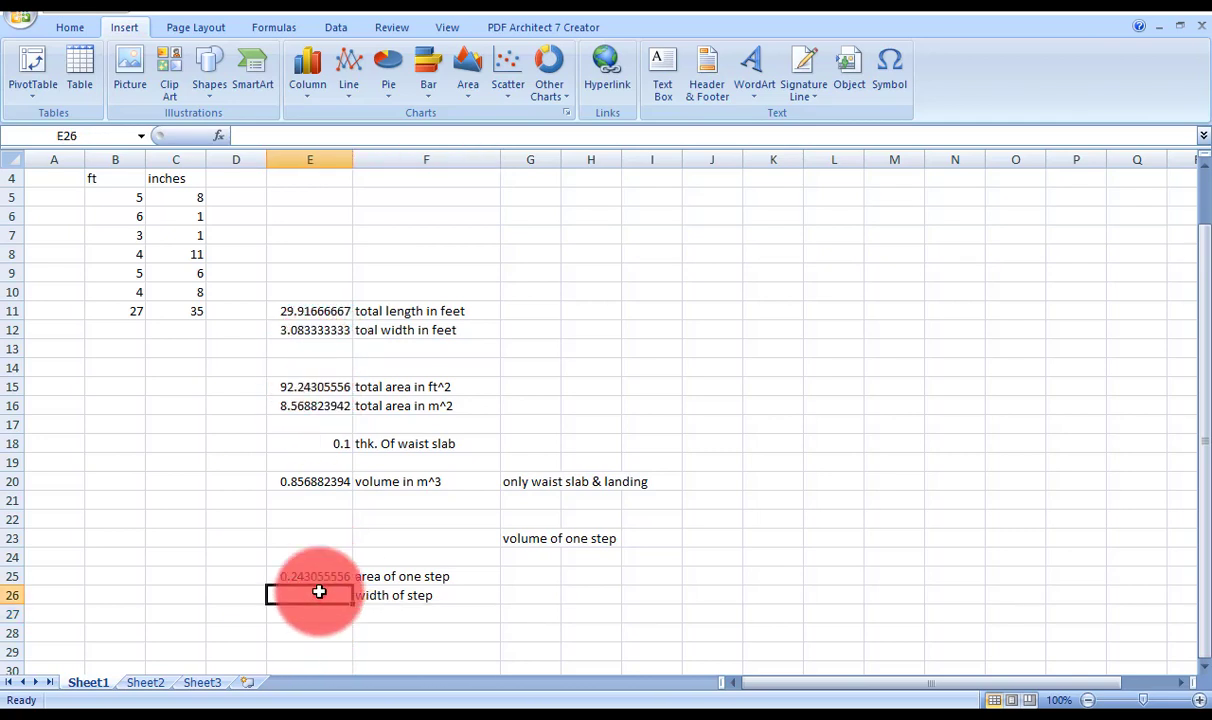
{"action": "type", "text": "="}
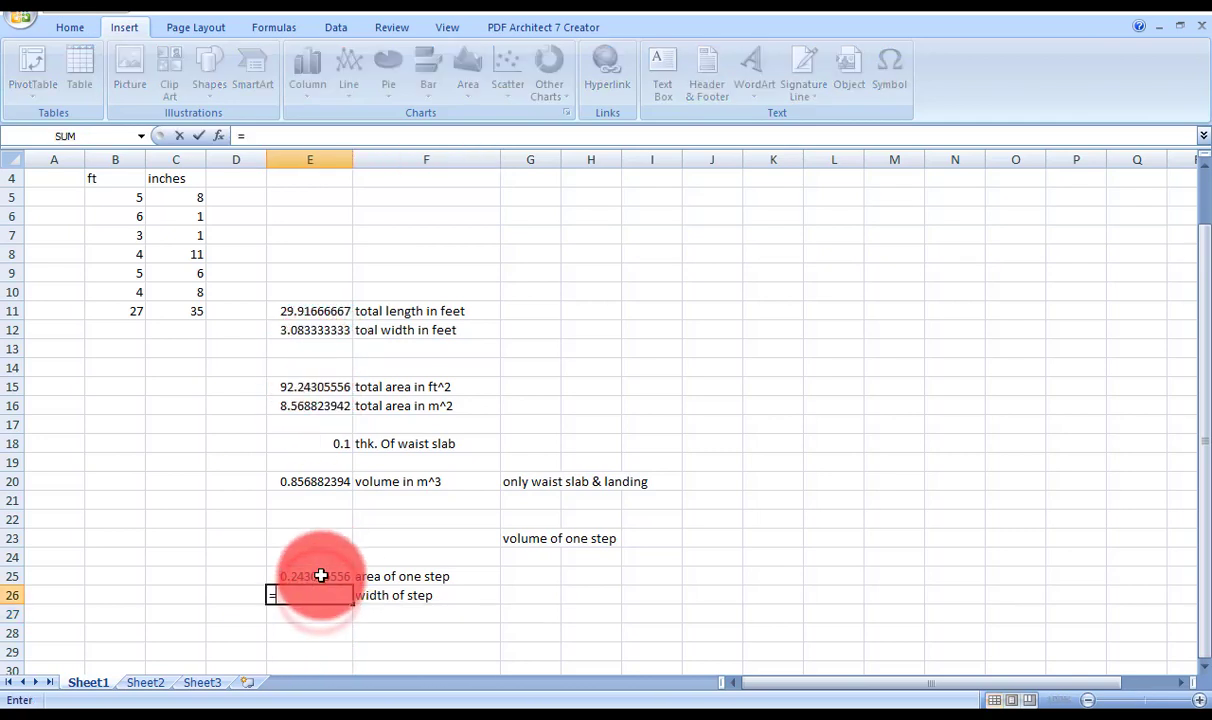
{"action": "left_click", "coordinate": [309, 330]}
{"action": "key", "text": "Return"}
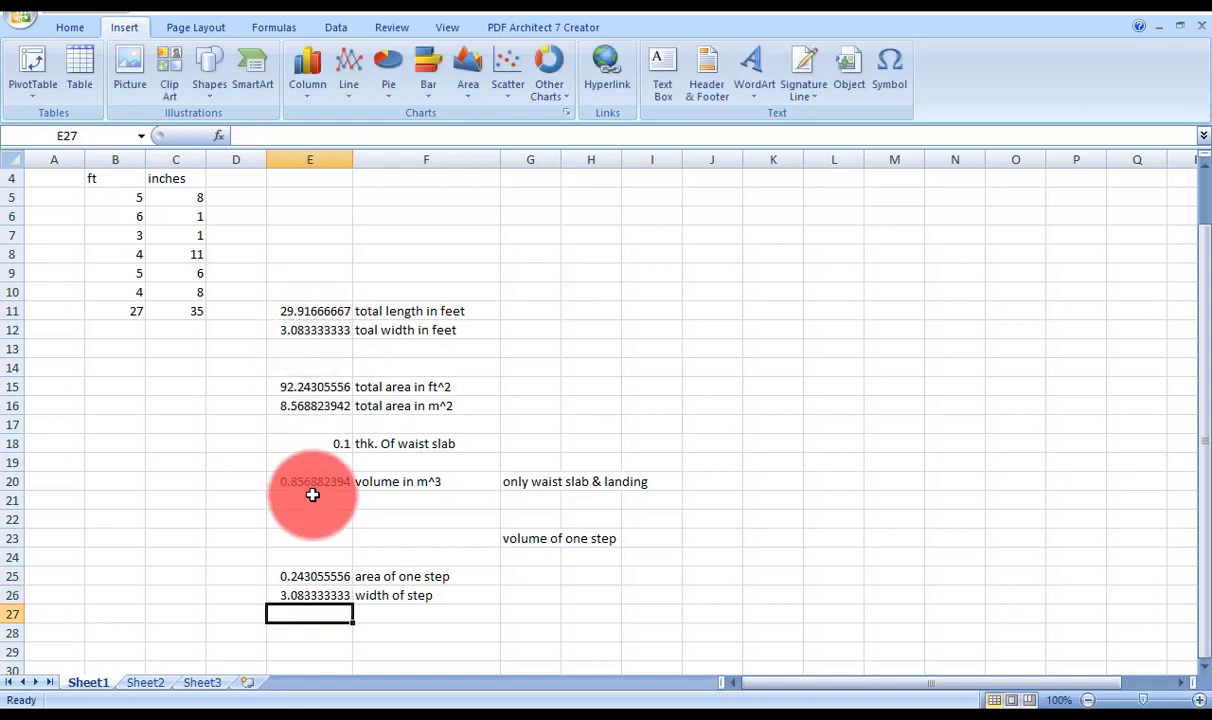
Switch to AutoCAD and examine the stair width dimensions on the ground, first and top floor plans.
{"action": "key", "text": "alt+Tab"}
{"action": "scroll", "coordinate": [725, 425], "scroll_direction": "down", "scroll_amount": 10}
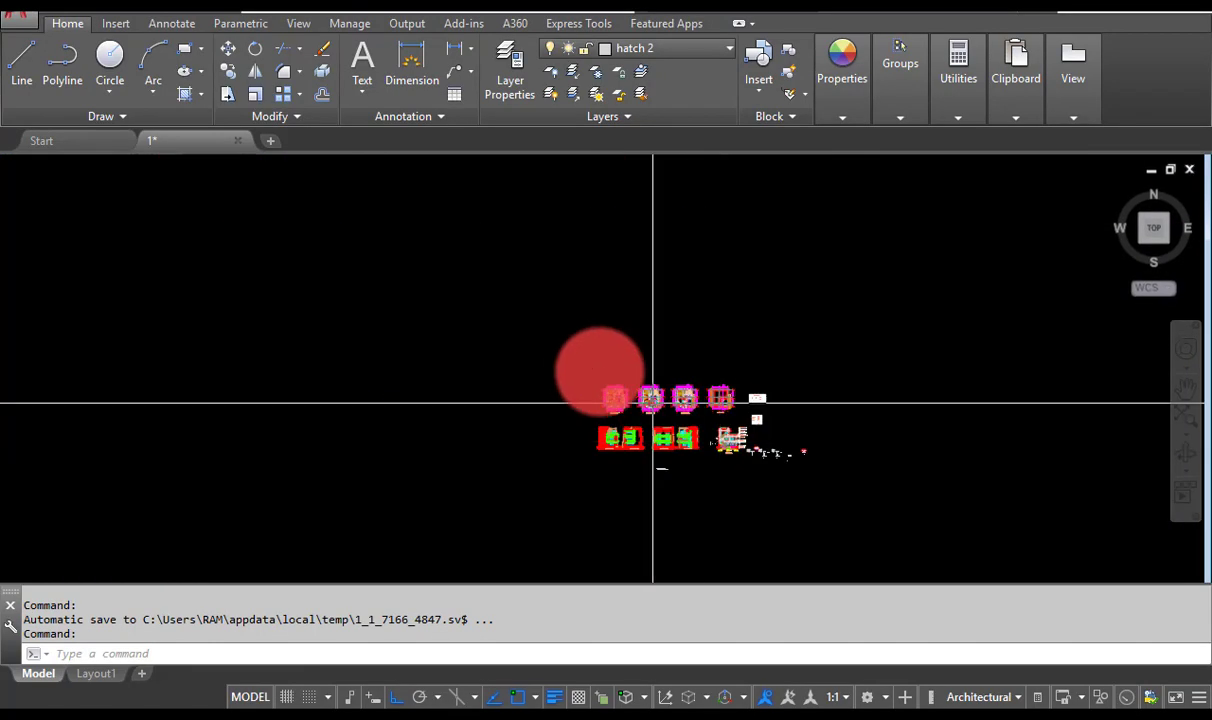
{"action": "scroll", "coordinate": [699, 455], "scroll_direction": "up", "scroll_amount": 10}
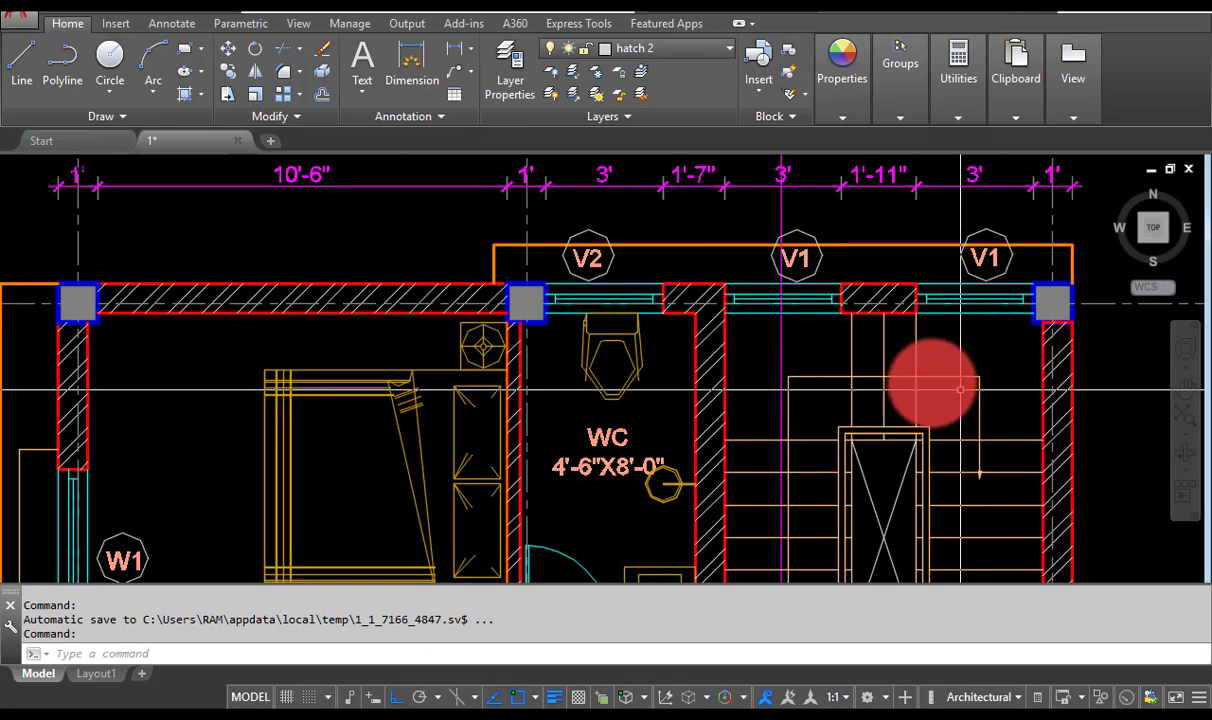
{"action": "left_click_drag", "start_coordinate": [614, 525], "coordinate": [419, 419]}
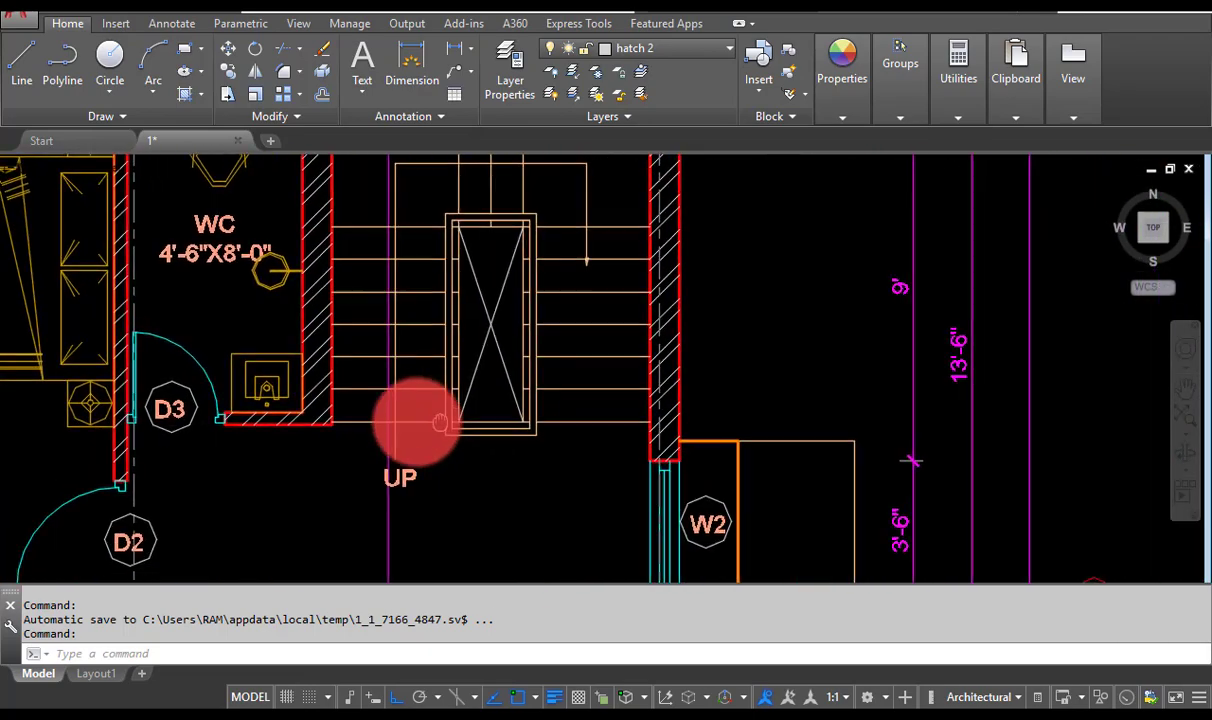
{"action": "scroll", "coordinate": [433, 379], "scroll_direction": "down", "scroll_amount": 8}
{"action": "scroll", "coordinate": [338, 360], "scroll_direction": "up", "scroll_amount": 8}
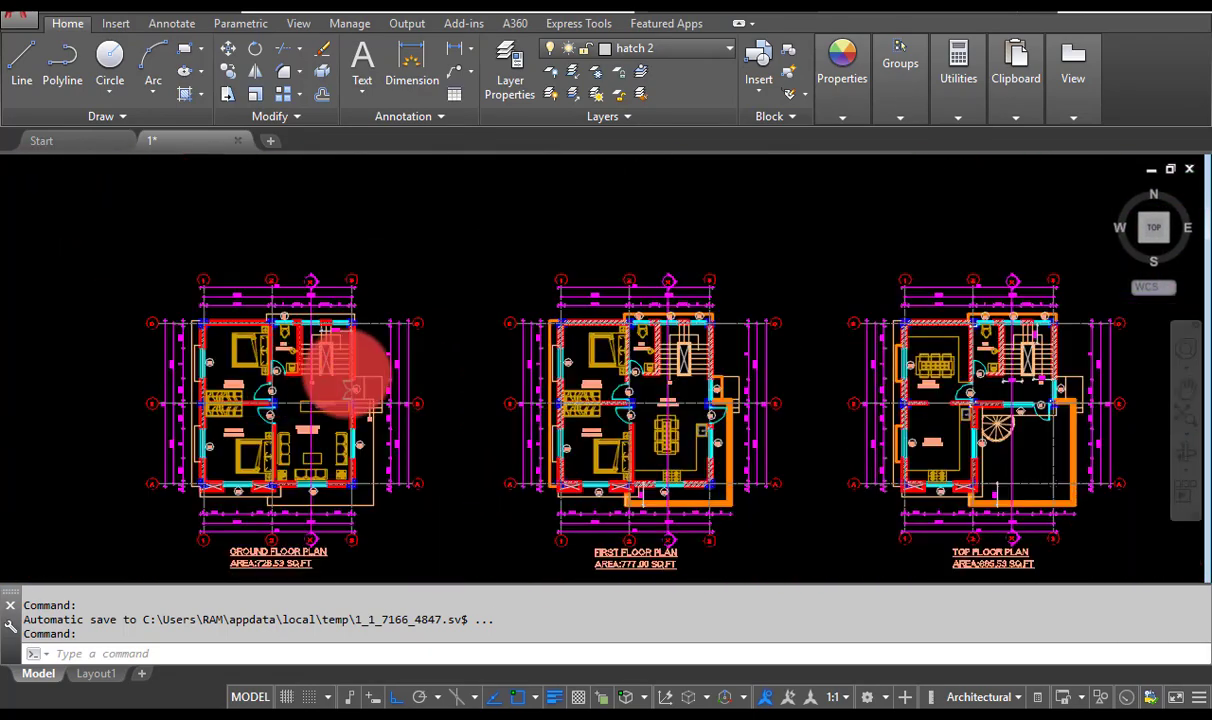
{"action": "scroll", "coordinate": [340, 350], "scroll_direction": "down", "scroll_amount": 6}
{"action": "scroll", "coordinate": [387, 411], "scroll_direction": "up", "scroll_amount": 3}
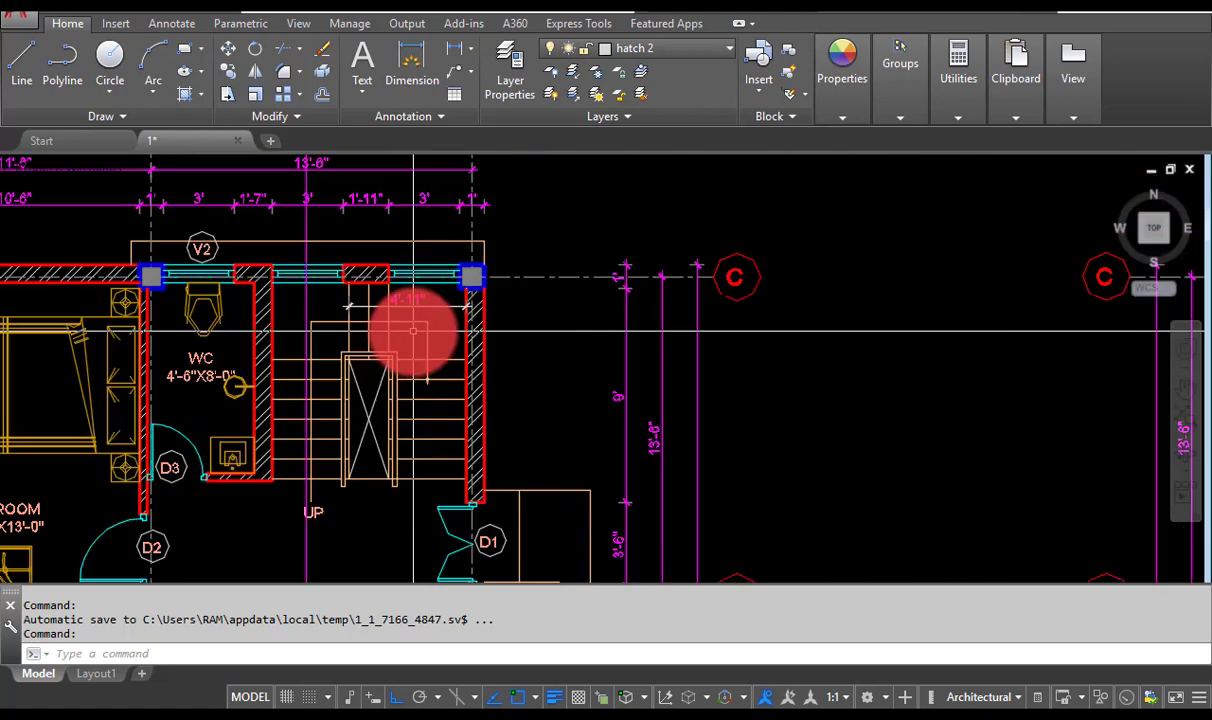
{"action": "scroll", "coordinate": [411, 333], "scroll_direction": "down", "scroll_amount": 2}
{"action": "scroll", "coordinate": [468, 406], "scroll_direction": "down", "scroll_amount": 5}
{"action": "scroll", "coordinate": [1004, 468], "scroll_direction": "up", "scroll_amount": 5}
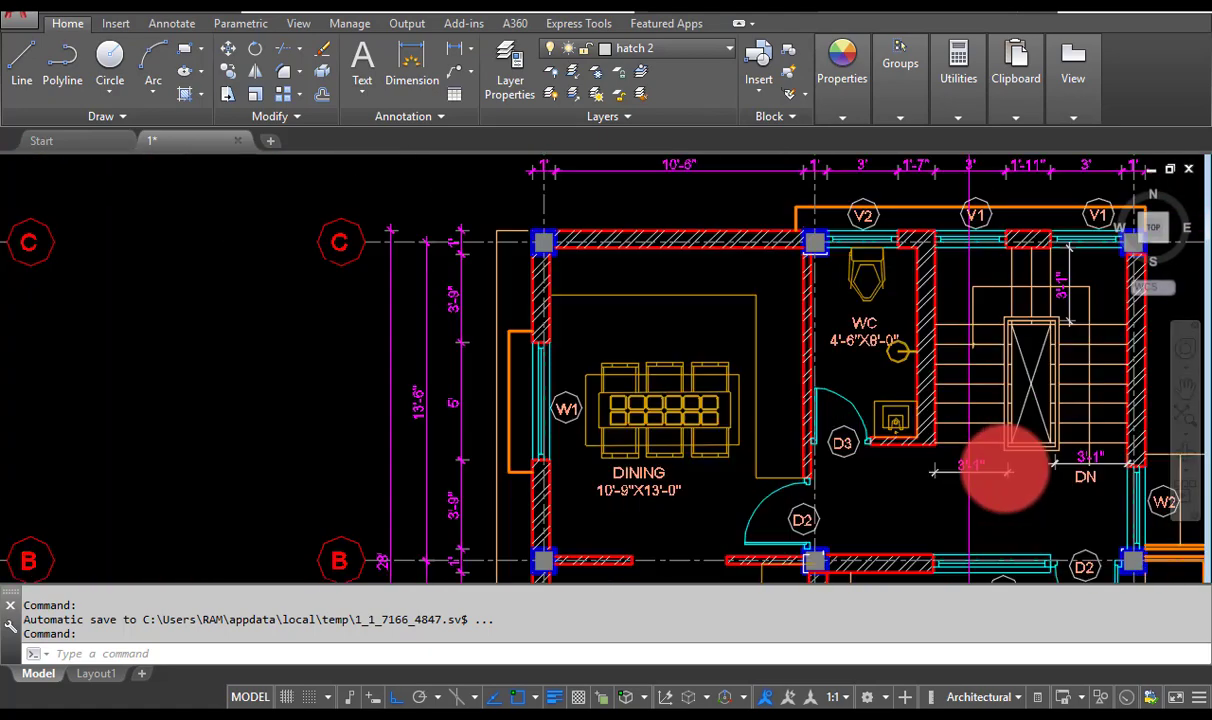
{"action": "scroll", "coordinate": [545, 470], "scroll_direction": "up", "scroll_amount": 4}
{"action": "left_click_drag", "start_coordinate": [560, 465], "coordinate": [502, 465]}
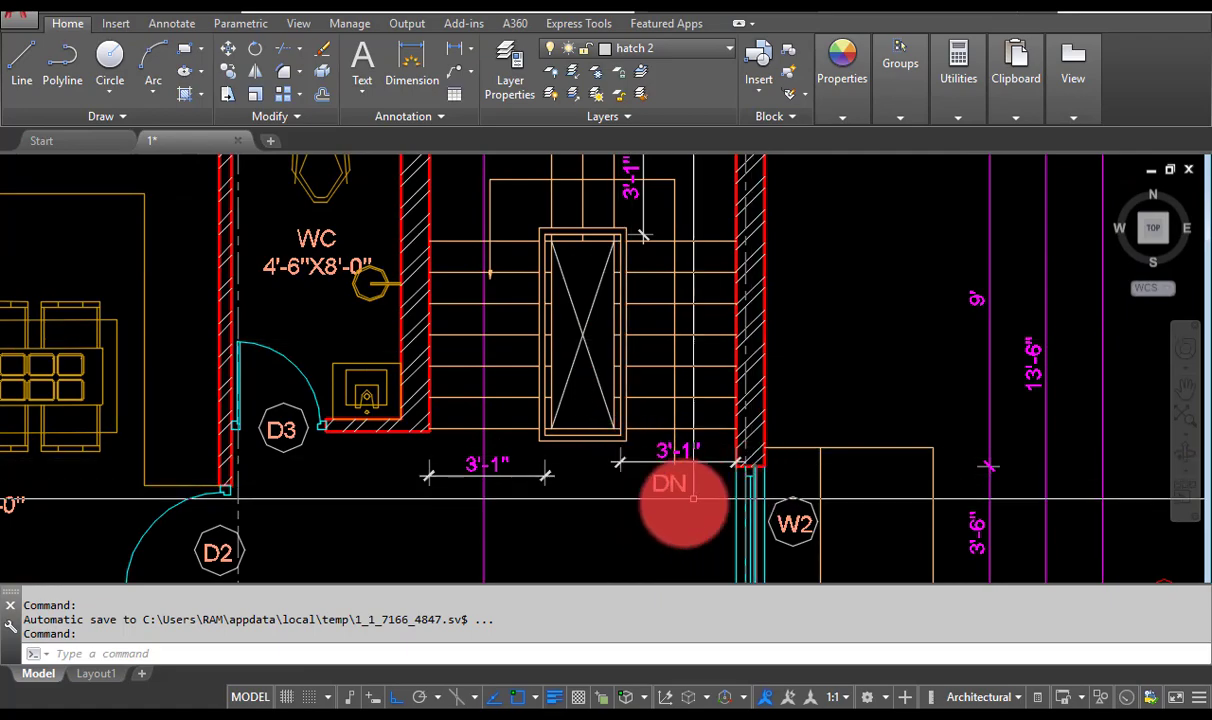
{"action": "scroll", "coordinate": [555, 408], "scroll_direction": "down", "scroll_amount": 5}
Return to the Excel sheet and check the formulas behind the step width in E26 and the total width in E12.
{"action": "left_click", "coordinate": [955, 700]}
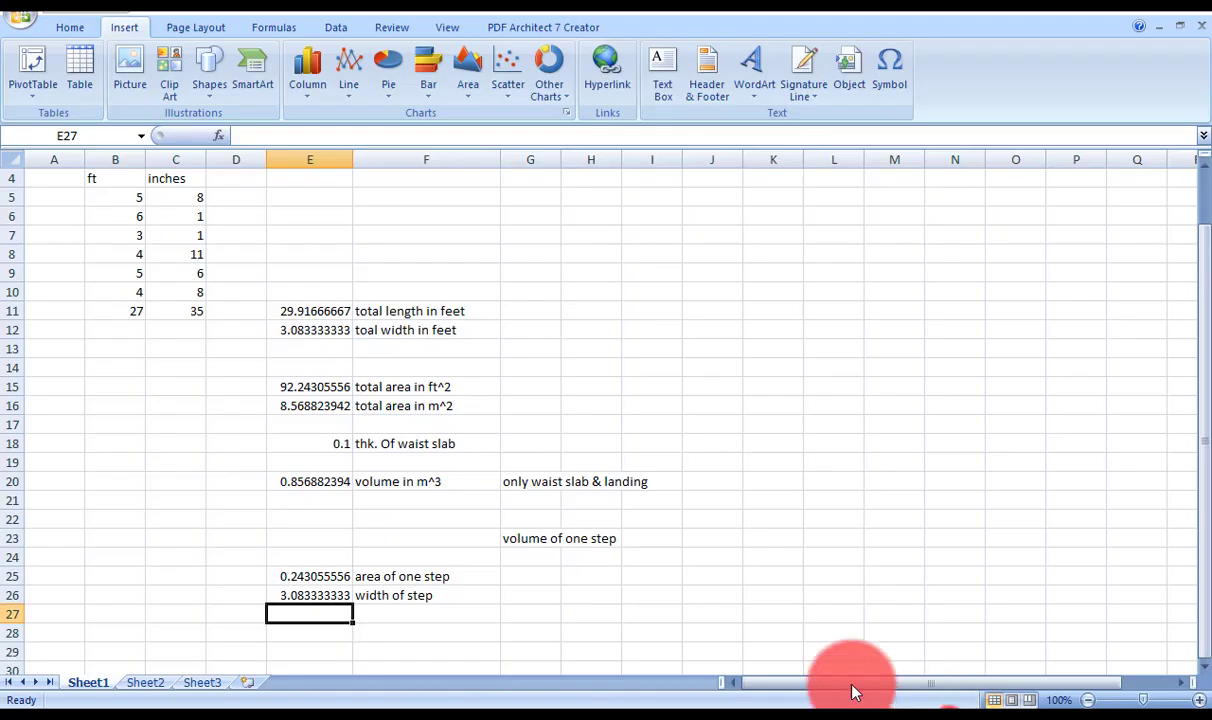
{"action": "left_click", "coordinate": [316, 594]}
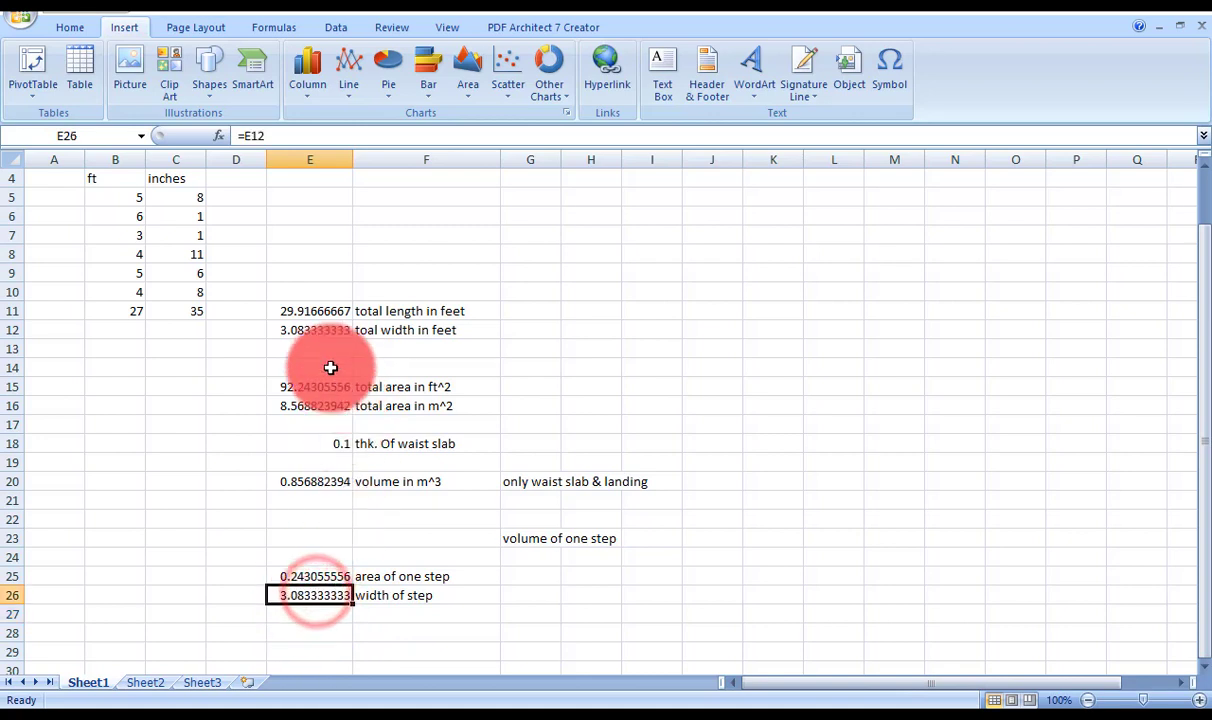
{"action": "left_click", "coordinate": [316, 330]}
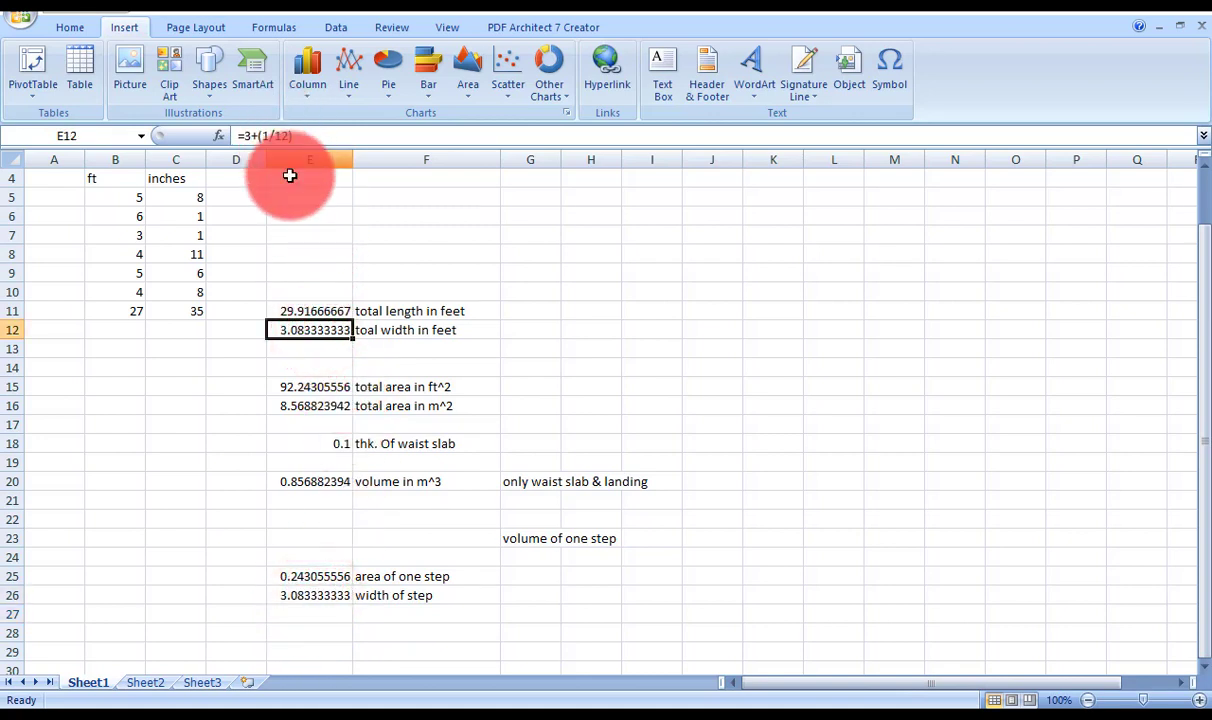
{"action": "left_click", "coordinate": [306, 598]}
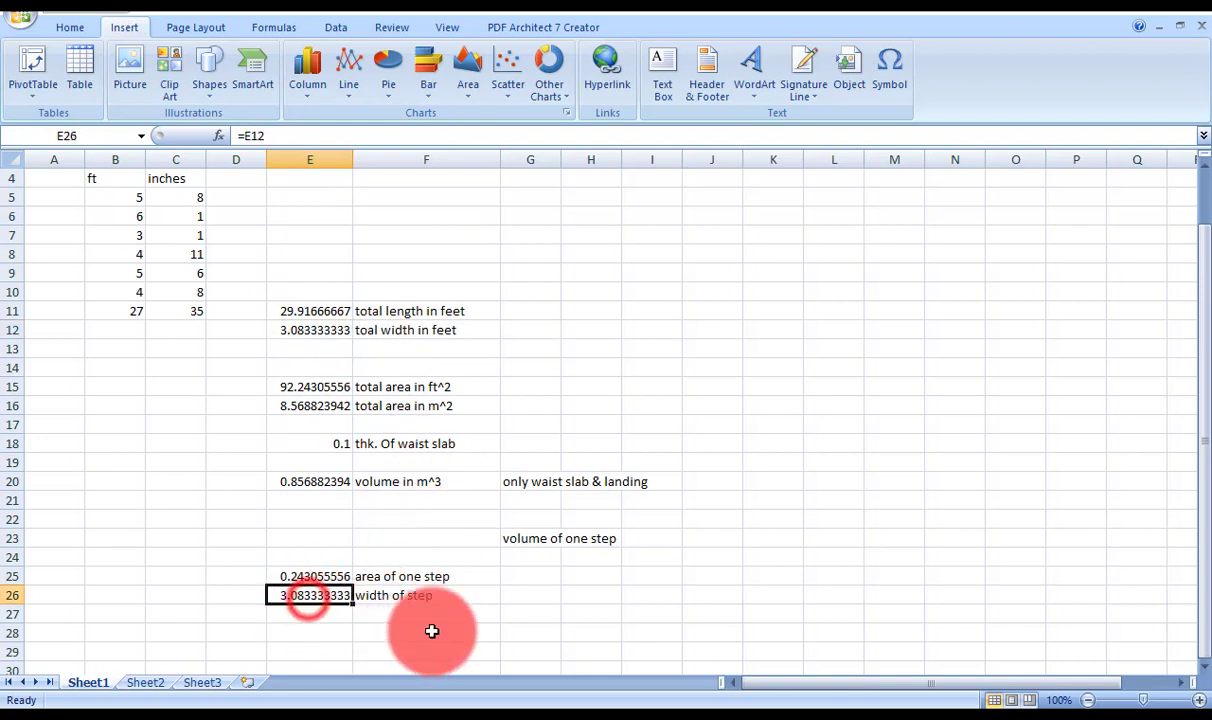
Calculate the volume of one step in E28 by multiplying the step width by the step area, =E26*E25.
{"action": "left_click", "coordinate": [317, 632]}
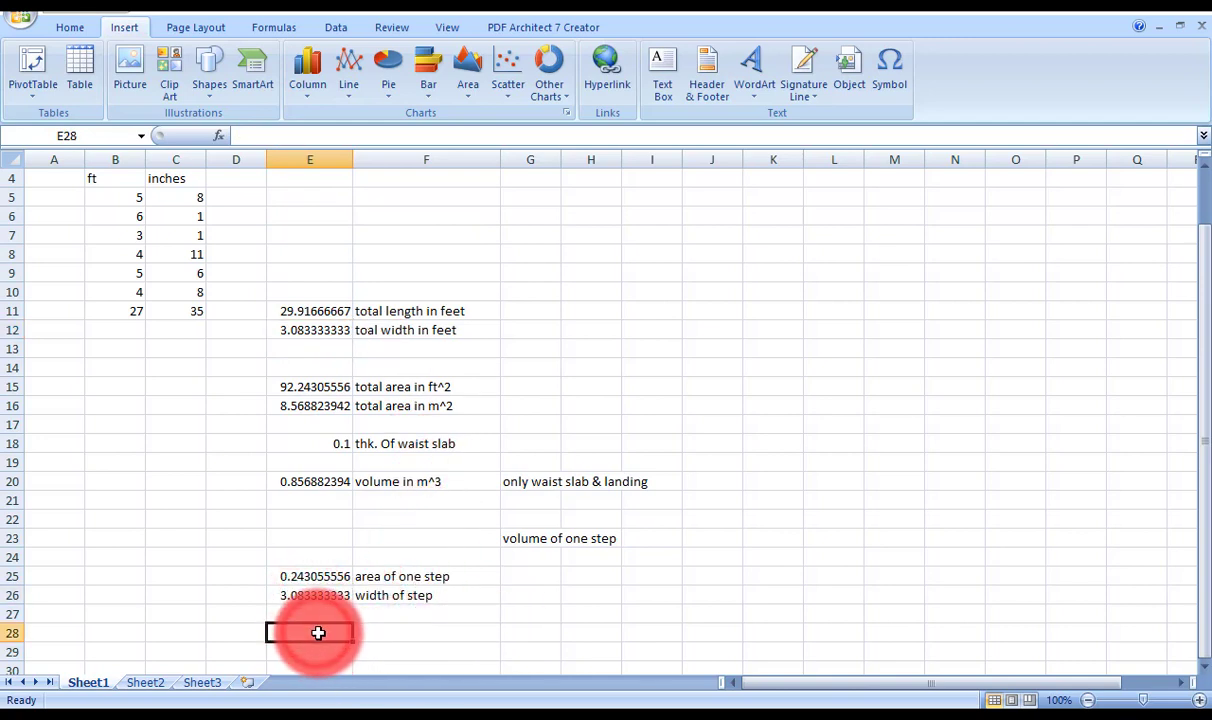
{"action": "type", "text": "="}
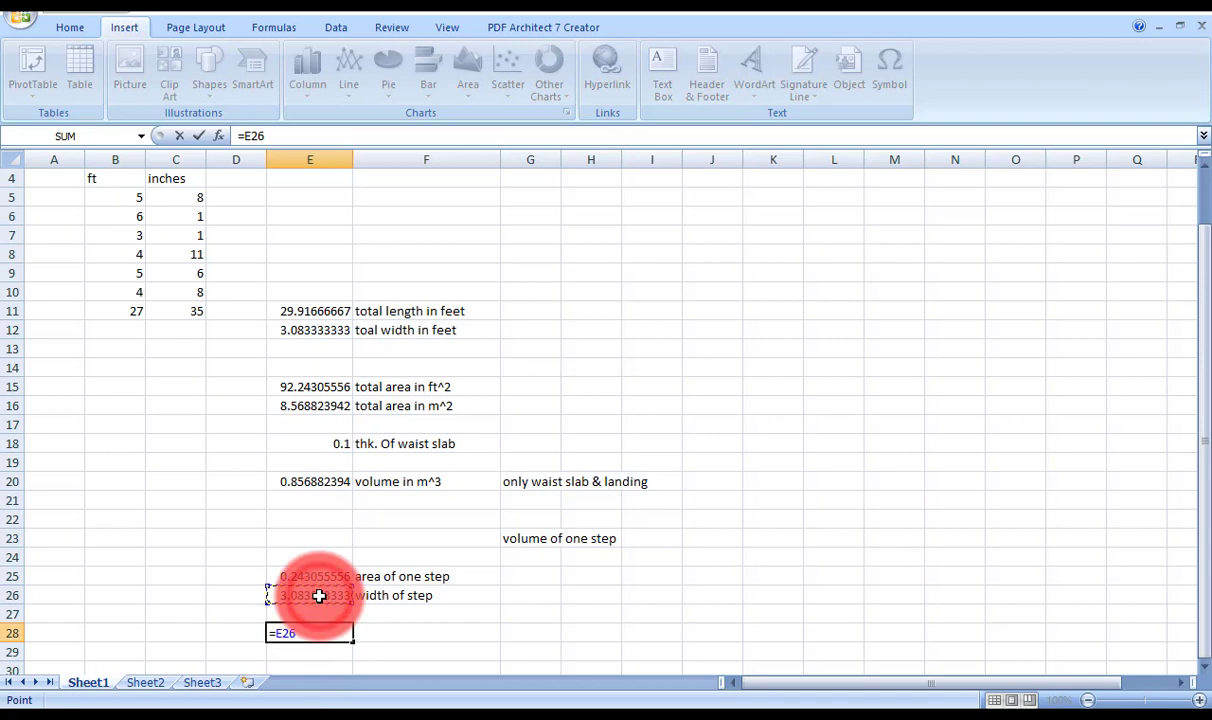
{"action": "type", "text": "*"}
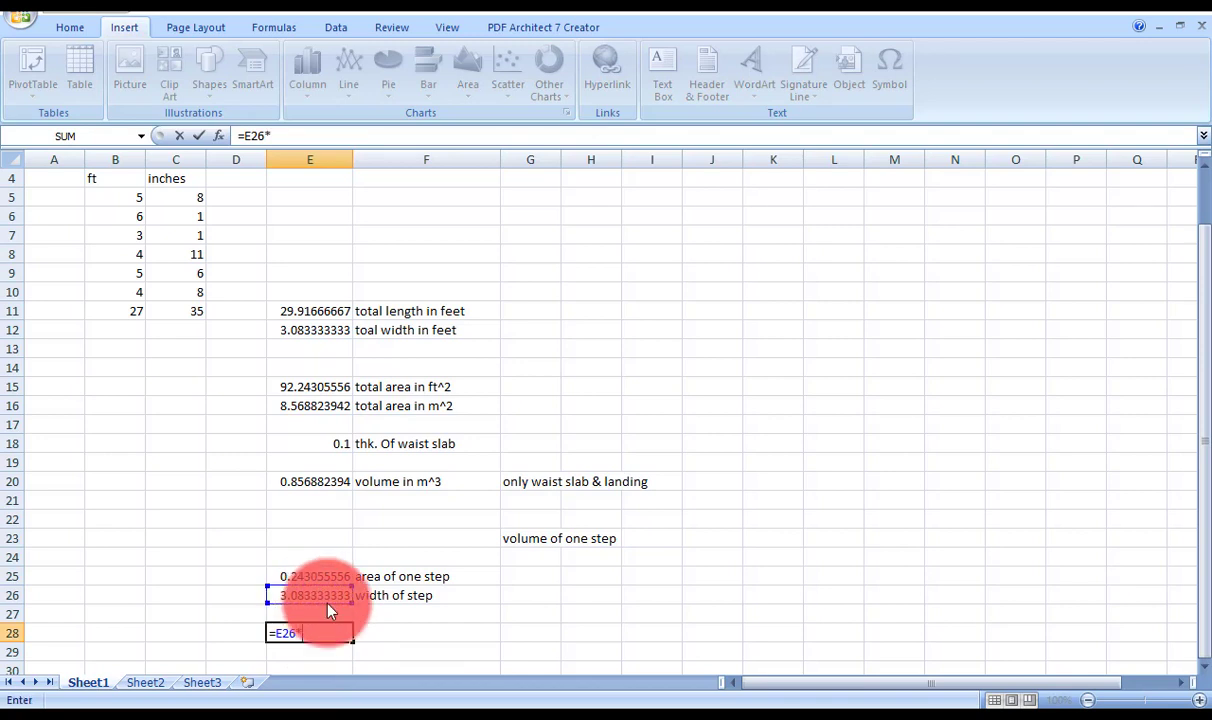
{"action": "left_click", "coordinate": [325, 577]}
{"action": "key", "text": "Return"}
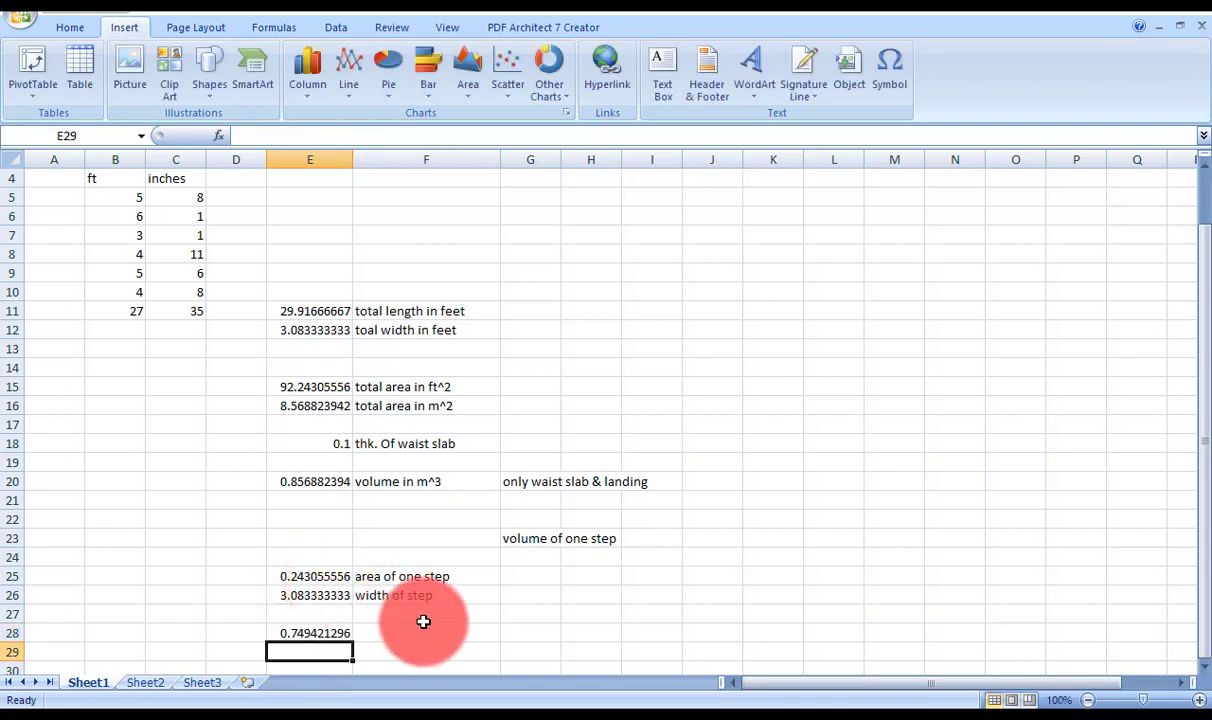
Label the one-step volume with "volume in ft^3" in F28.
{"action": "left_click", "coordinate": [426, 625]}
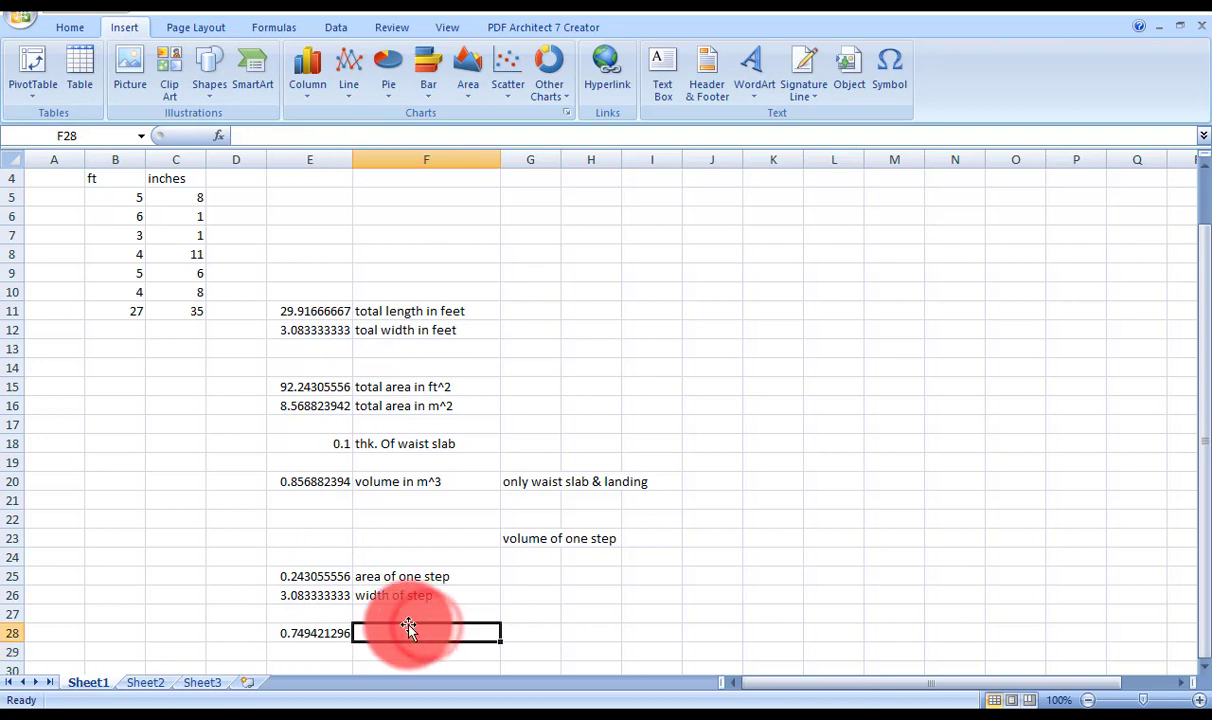
{"action": "type", "text": "volume in ft"}
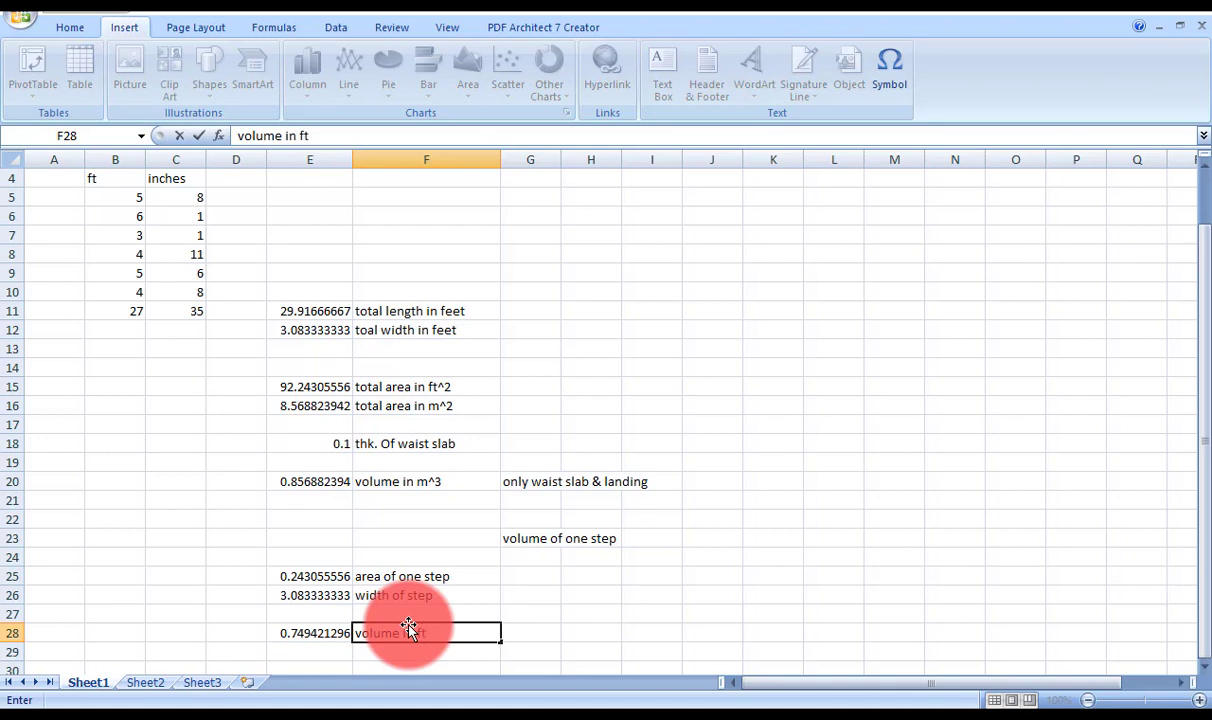
{"action": "type", "text": "^3"}
{"action": "key", "text": "Return"}
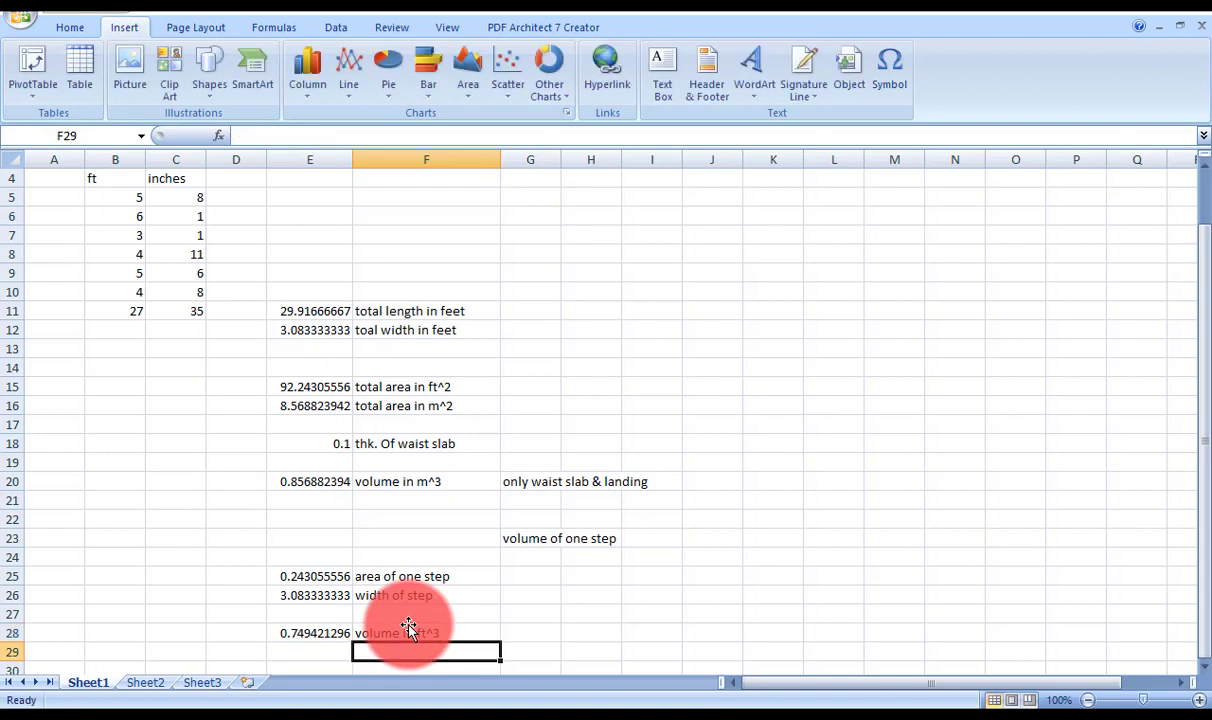
Check the volume formulas in E20 and E28, and insert a blank row above the waist slab and landing volume in row 20.
{"action": "left_click", "coordinate": [326, 476]}
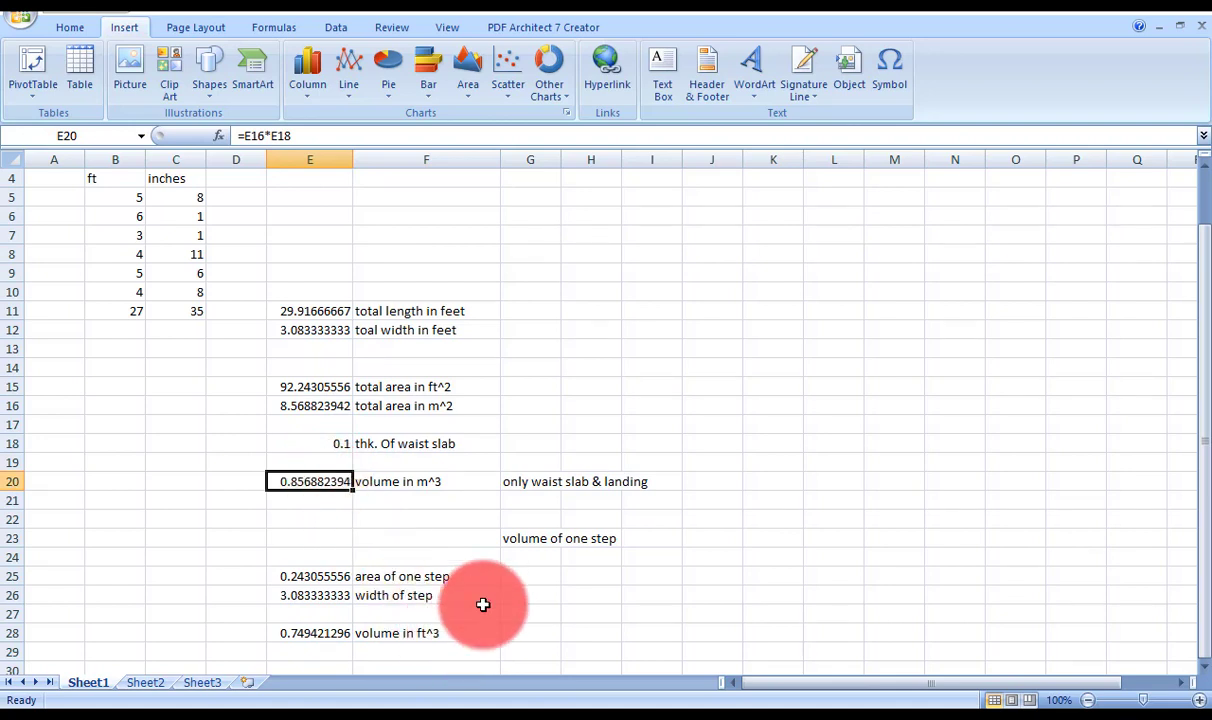
{"action": "scroll", "coordinate": [470, 603], "scroll_direction": "down", "scroll_amount": 1}
{"action": "left_click", "coordinate": [335, 577]}
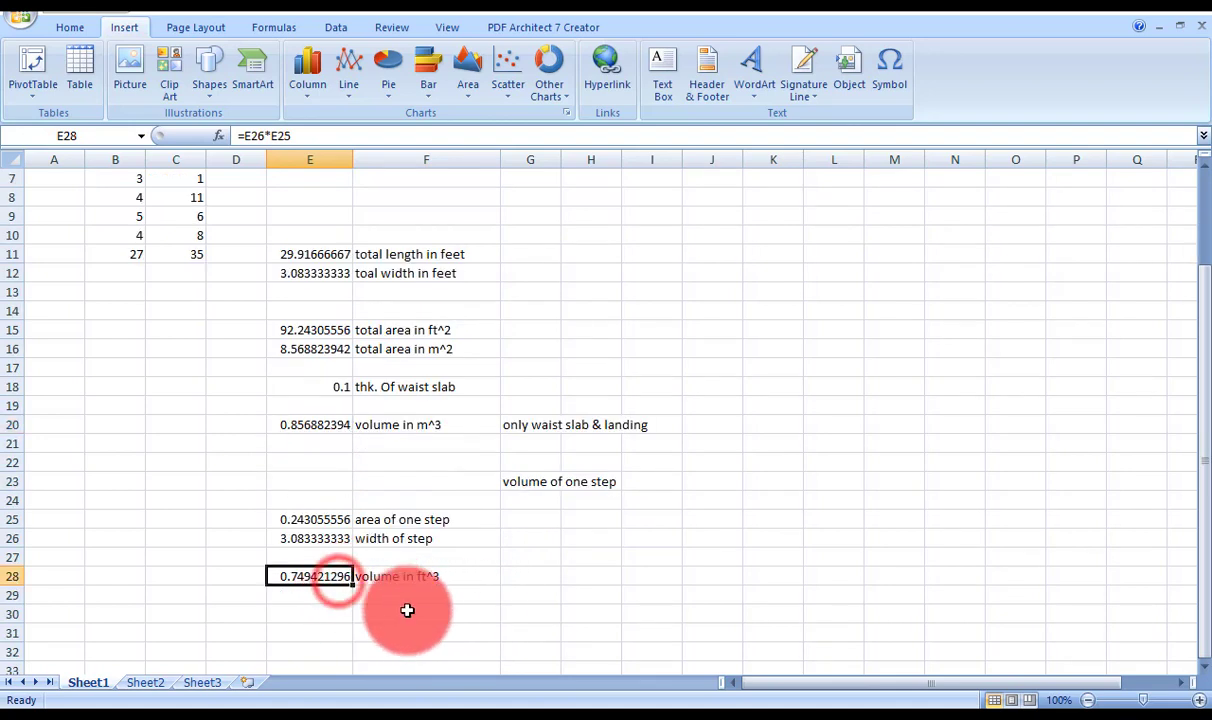
{"action": "left_click", "coordinate": [522, 427]}
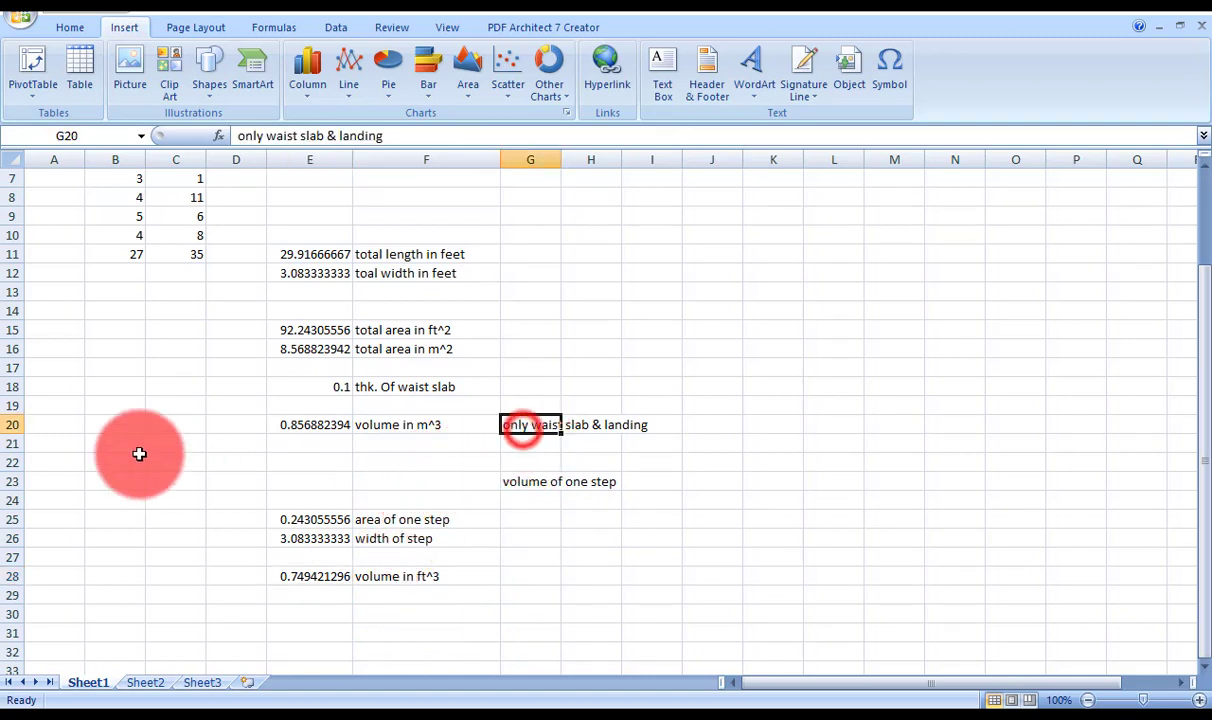
{"action": "left_click", "coordinate": [11, 425]}
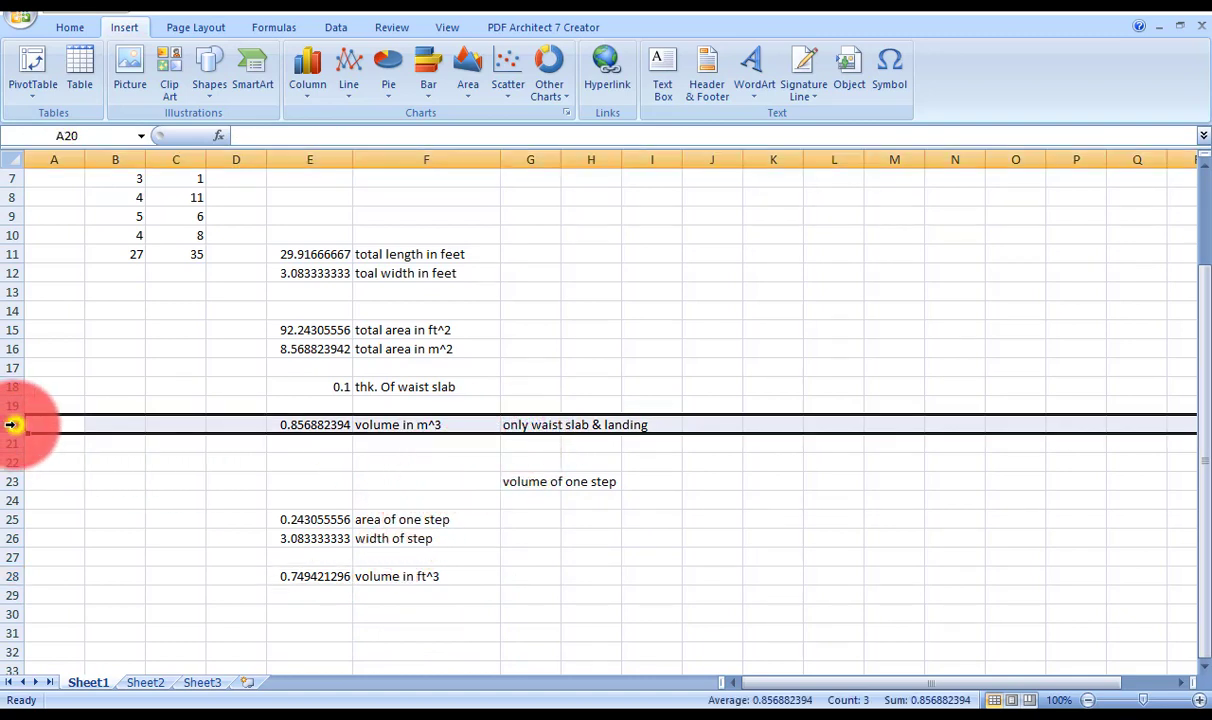
{"action": "right_click", "coordinate": [11, 425]}
{"action": "left_click", "coordinate": [95, 519]}
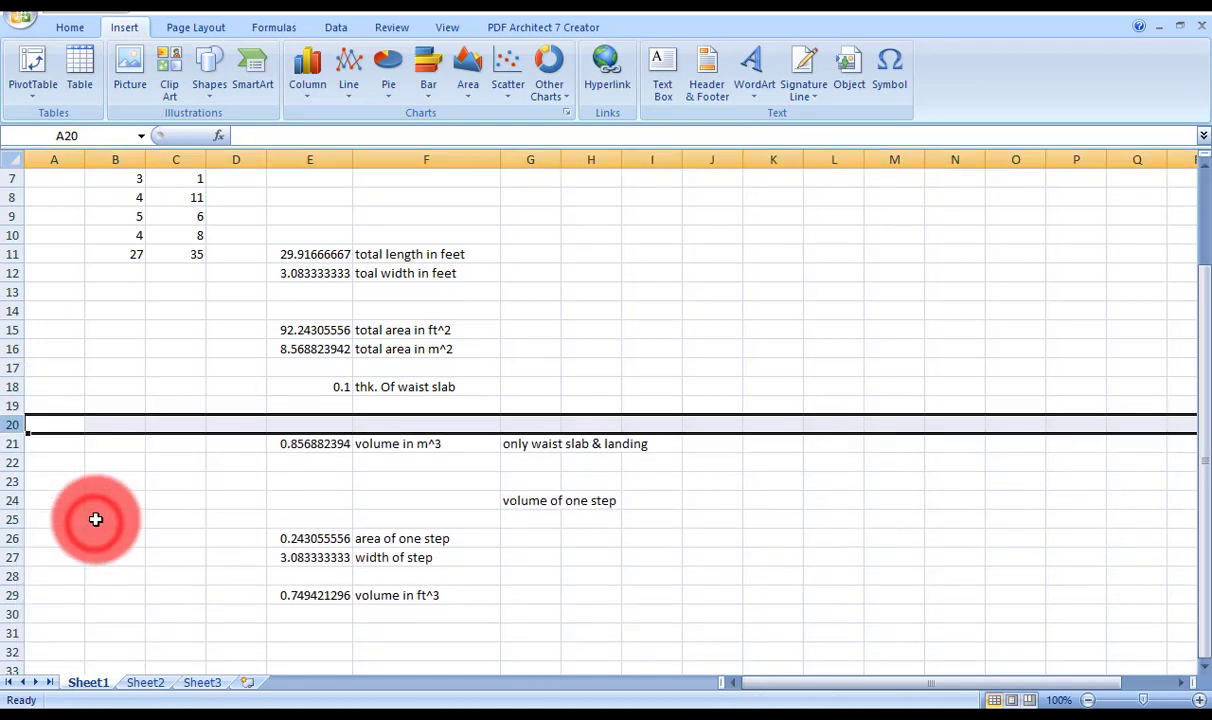
{"action": "left_click", "coordinate": [404, 466]}
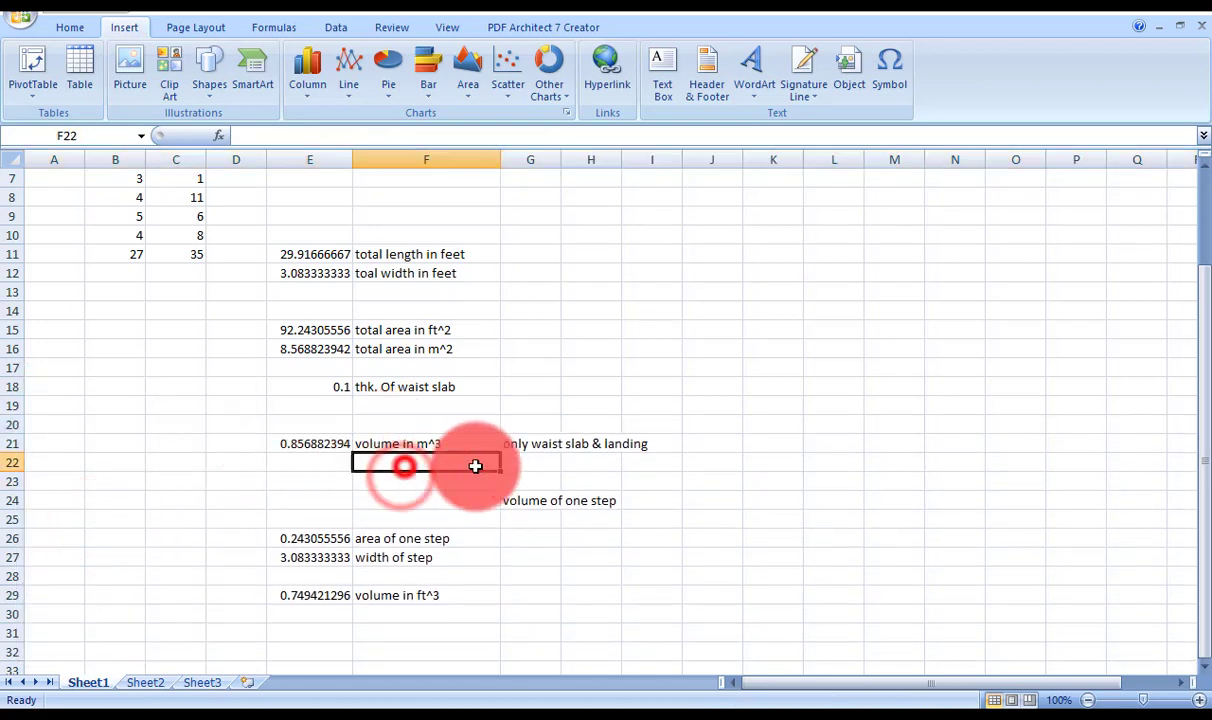
{"action": "type", "text": "volume in"}
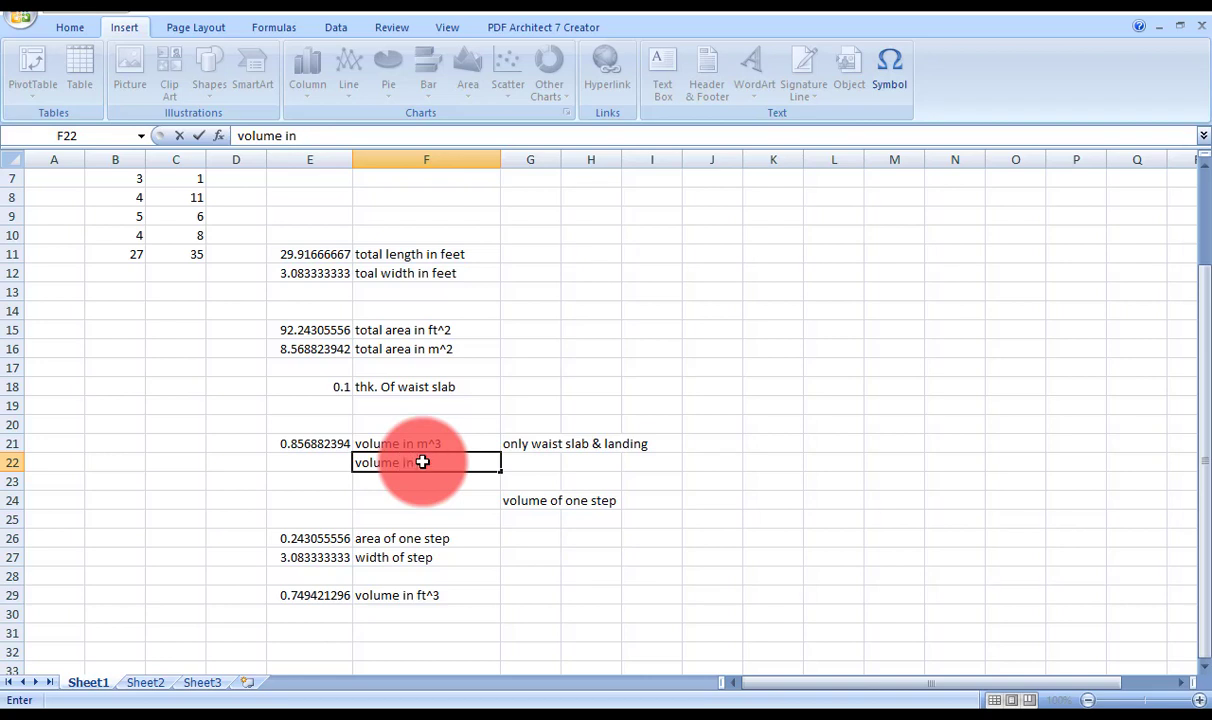
{"action": "key", "text": "Escape"}
Add the label "volume in m^3" in F30, below the one-step volume in cubic feet.
{"action": "left_click", "coordinate": [415, 612]}
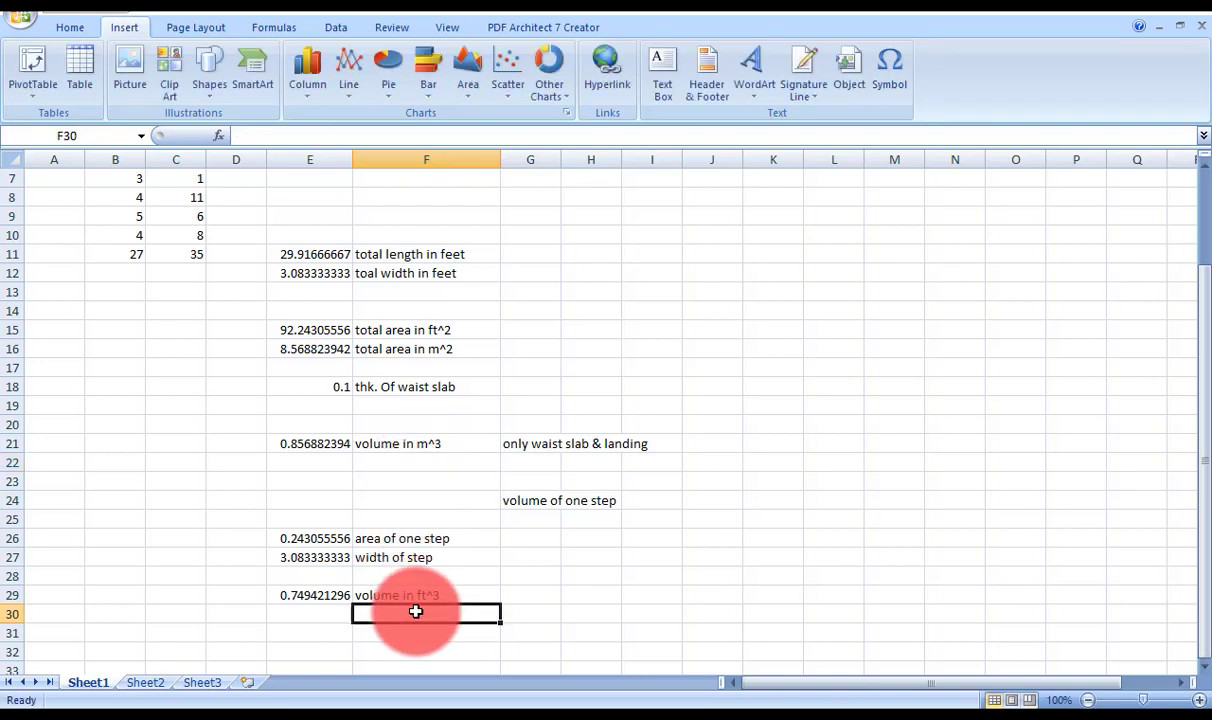
{"action": "type", "text": "v"}
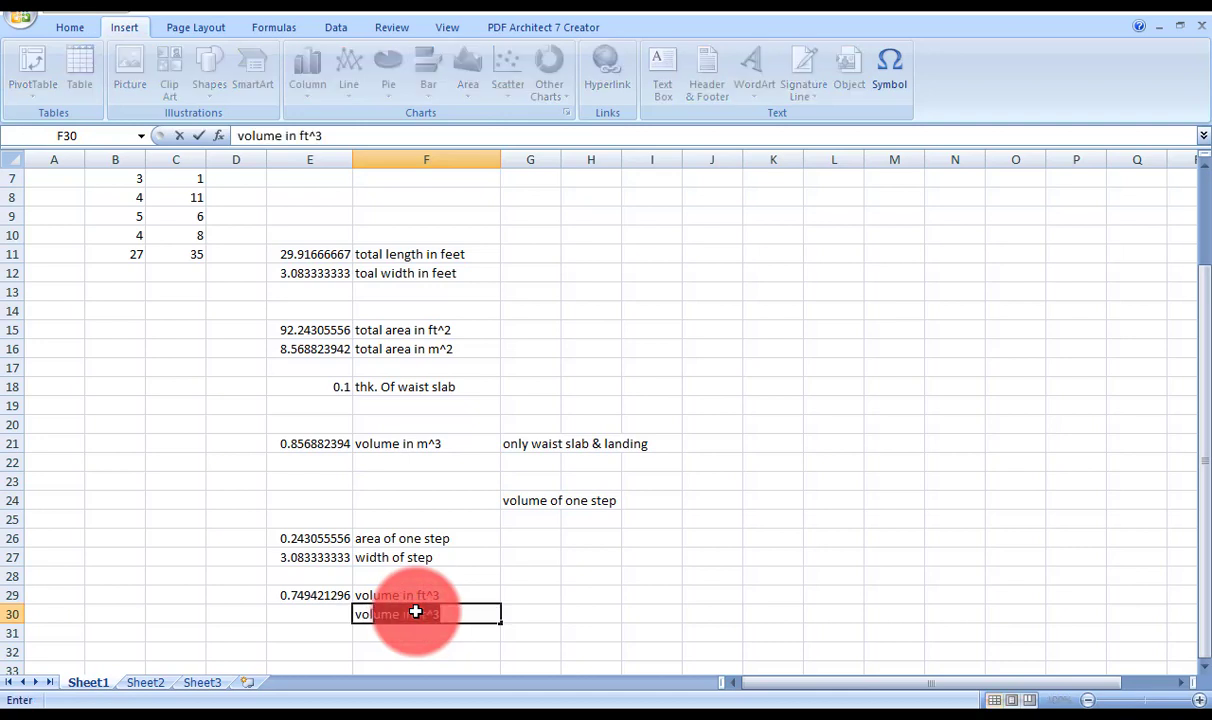
{"action": "type", "text": "olume in fm"}
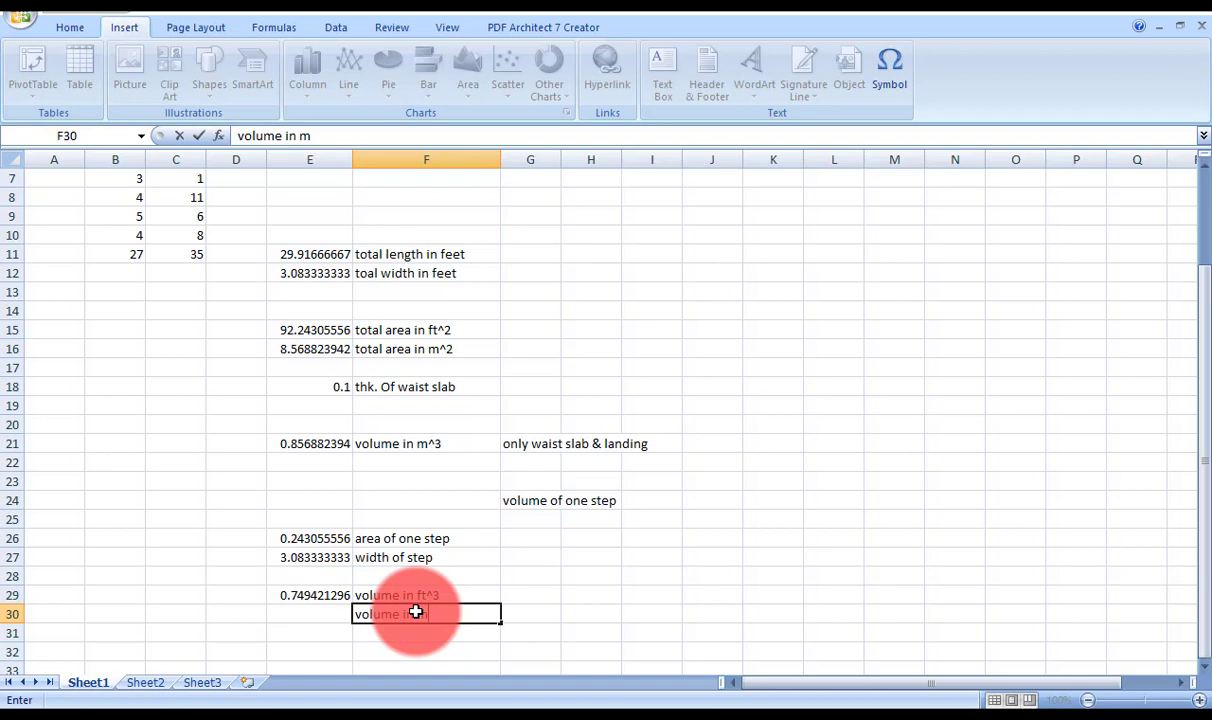
{"action": "type", "text": "3"}
{"action": "key", "text": "Return"}
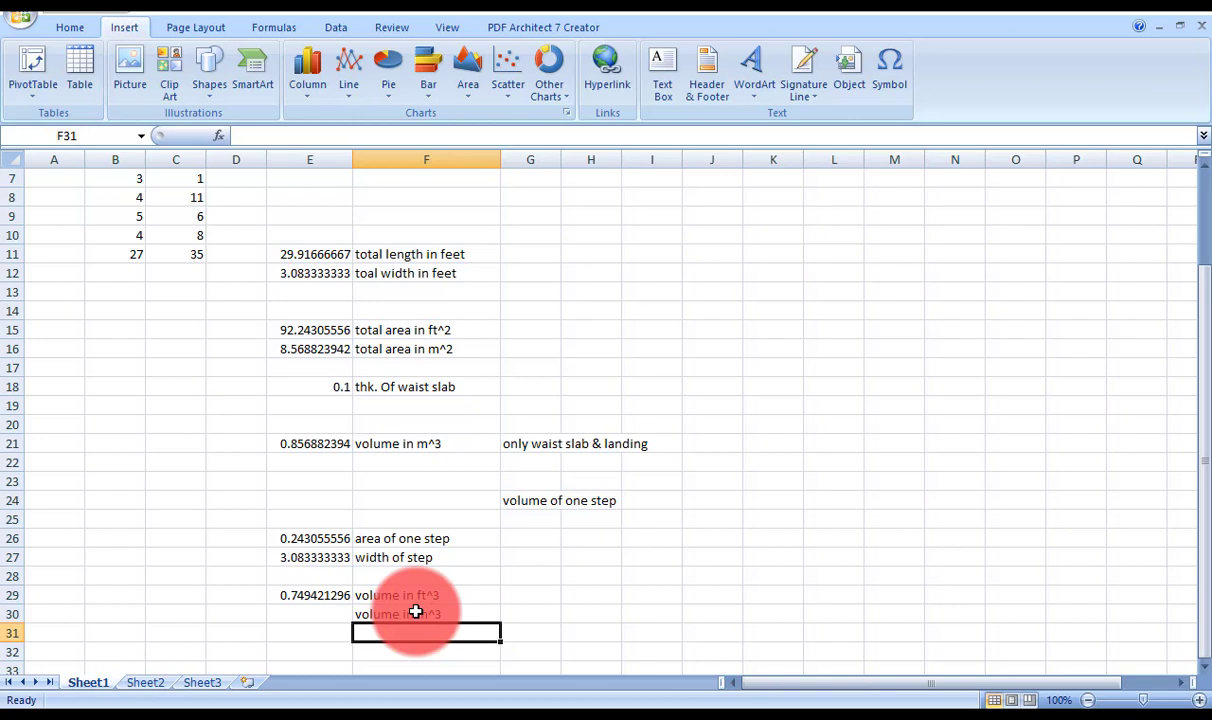
Convert the volume of one step to cubic metres in E30 by dividing E29 by the cubic-feet conversion factor.
{"action": "left_click", "coordinate": [309, 618]}
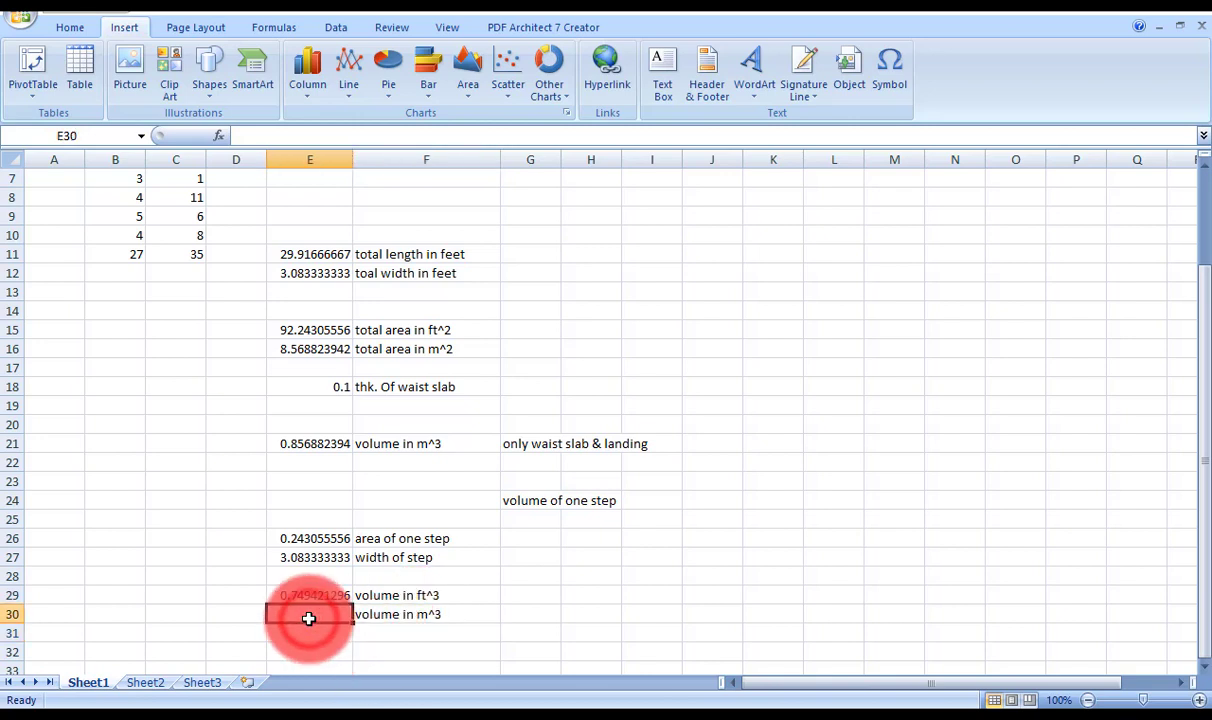
{"action": "type", "text": "="}
{"action": "key", "text": "Up"}
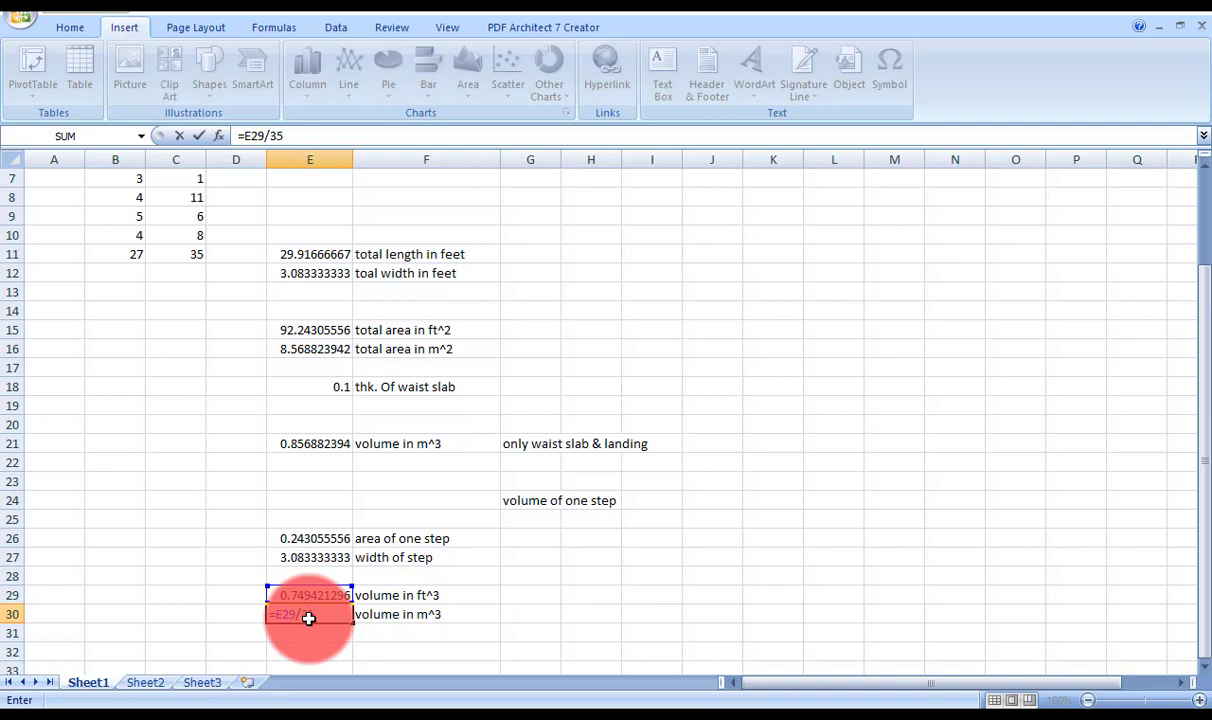
{"action": "key", "text": "Return"}
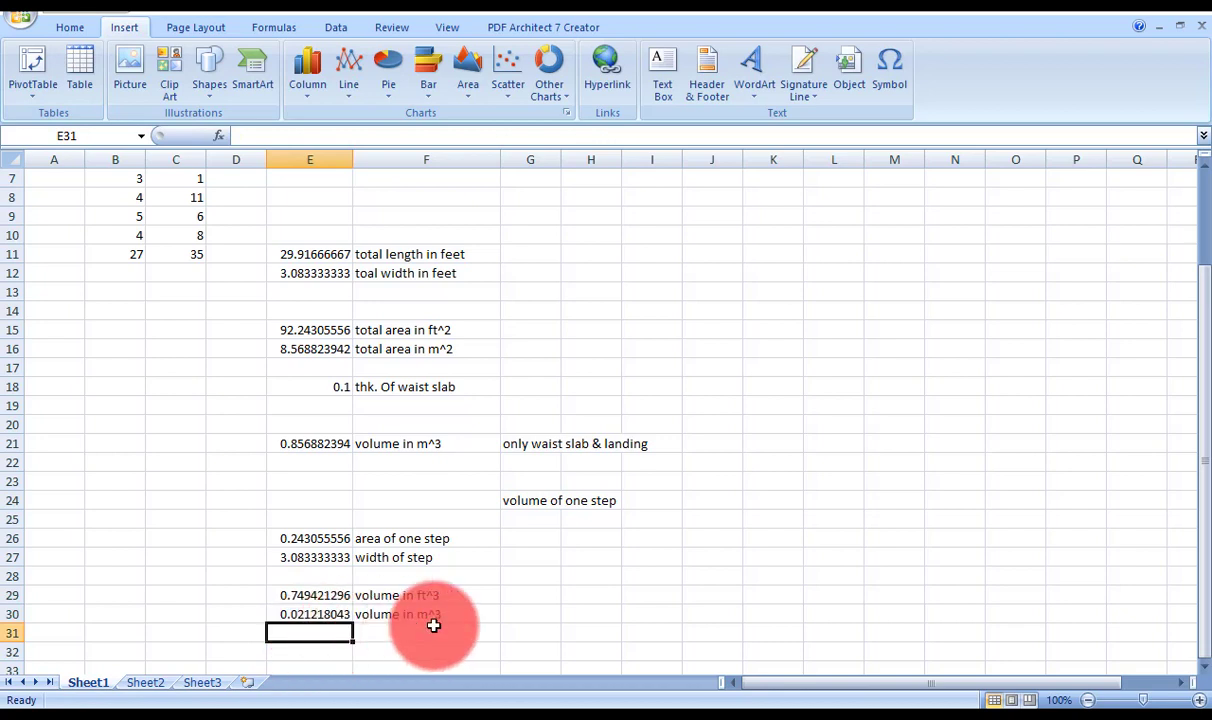
Enter the heading "total volume of all steps" in G32.
{"action": "scroll", "coordinate": [438, 540], "scroll_direction": "down", "scroll_amount": 2}
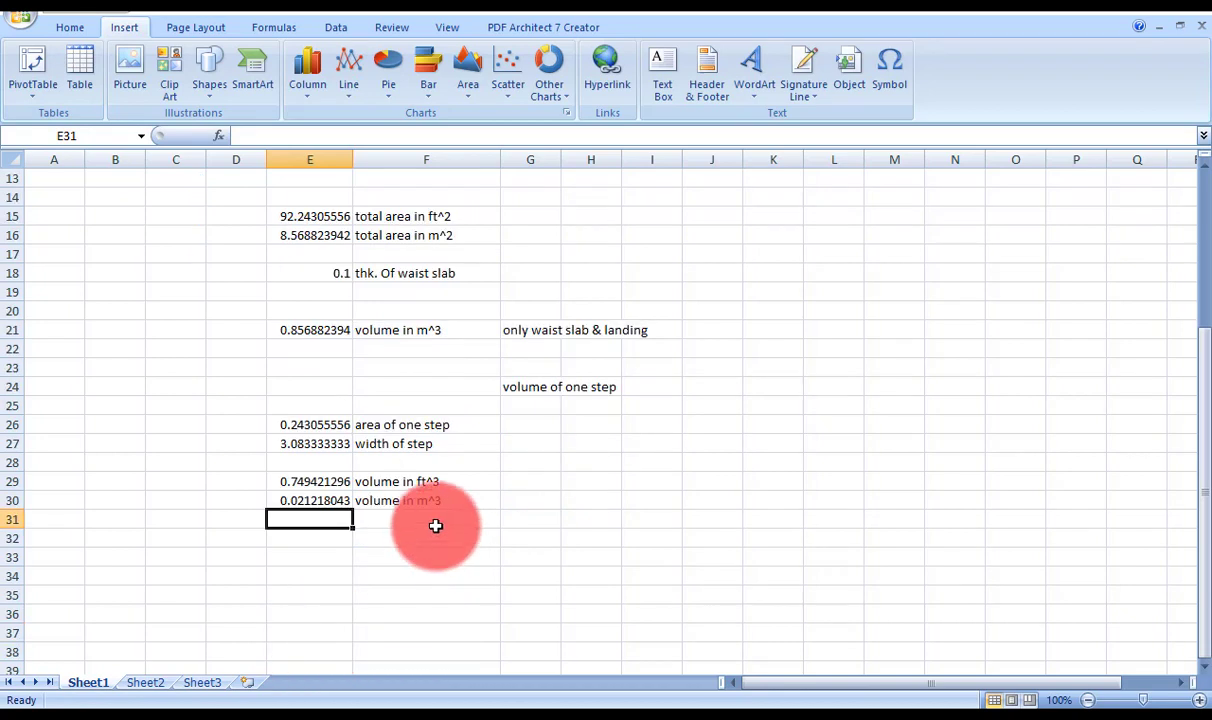
{"action": "left_click", "coordinate": [542, 521]}
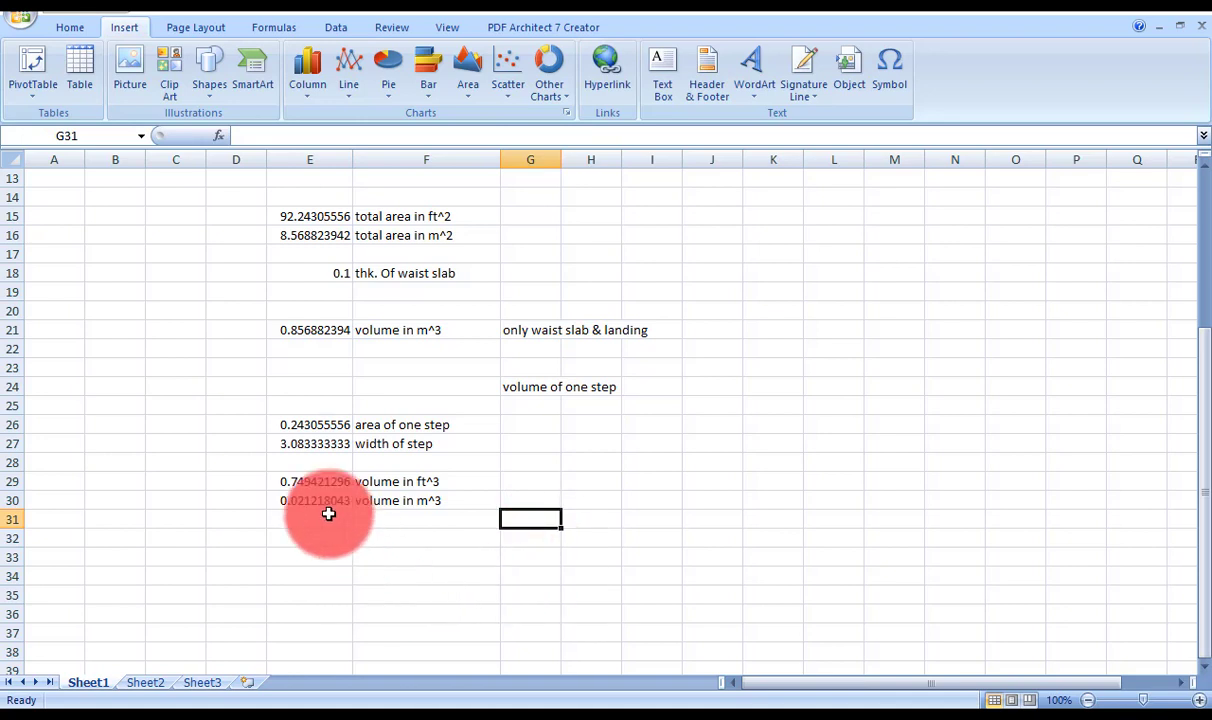
{"action": "left_click", "coordinate": [533, 545]}
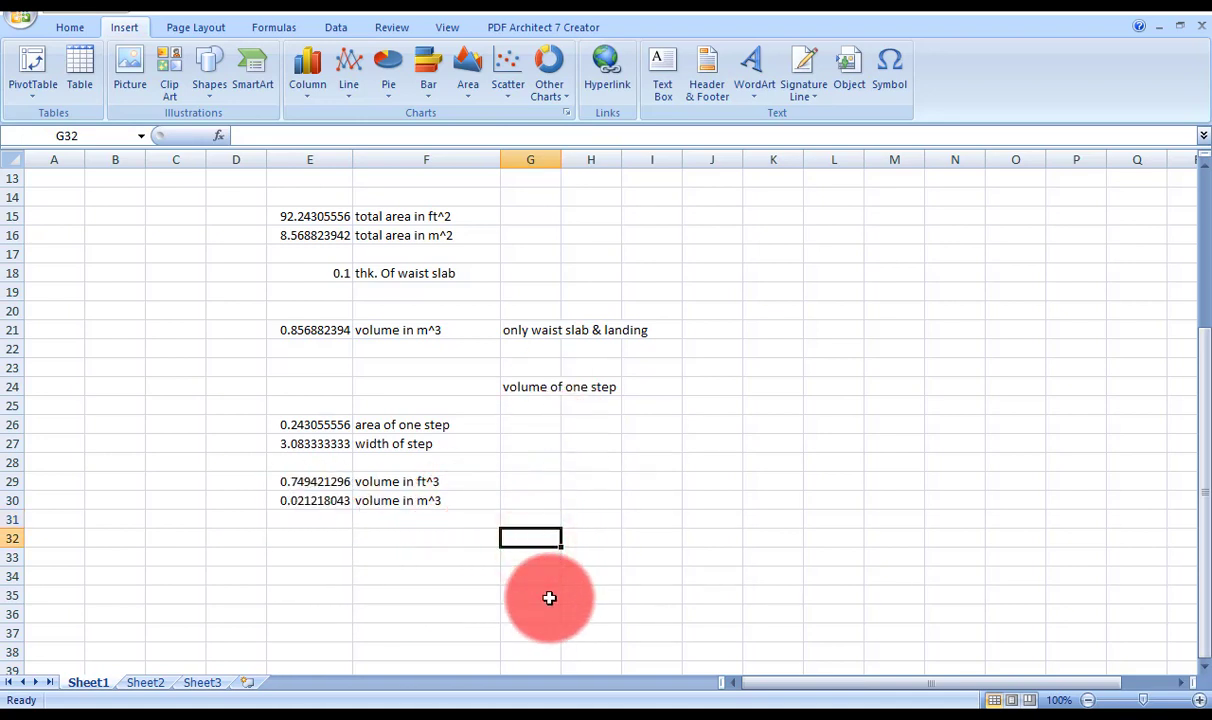
{"action": "type", "text": "total volume of all steps"}
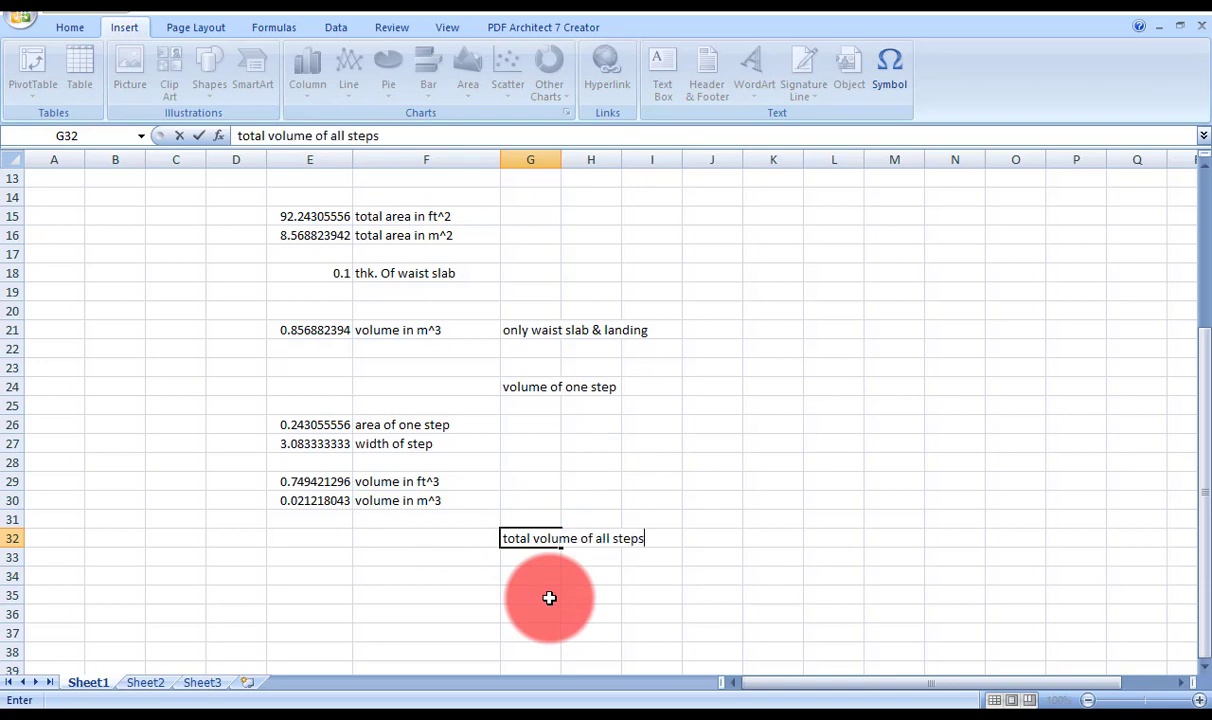
{"action": "key", "text": "Return"}
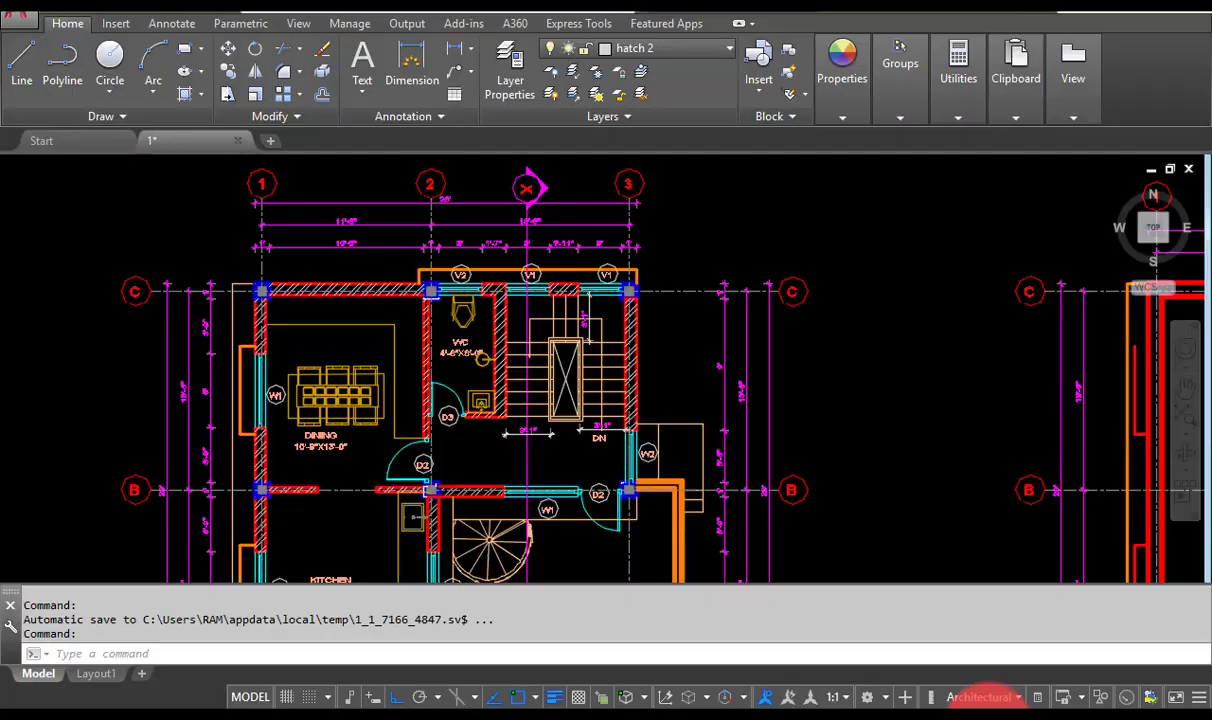
Switch to AutoCAD and examine the staircase section to count its steps.
{"action": "scroll", "coordinate": [600, 360], "scroll_direction": "down", "scroll_amount": 5}
{"action": "scroll", "coordinate": [590, 380], "scroll_direction": "up", "scroll_amount": 5}
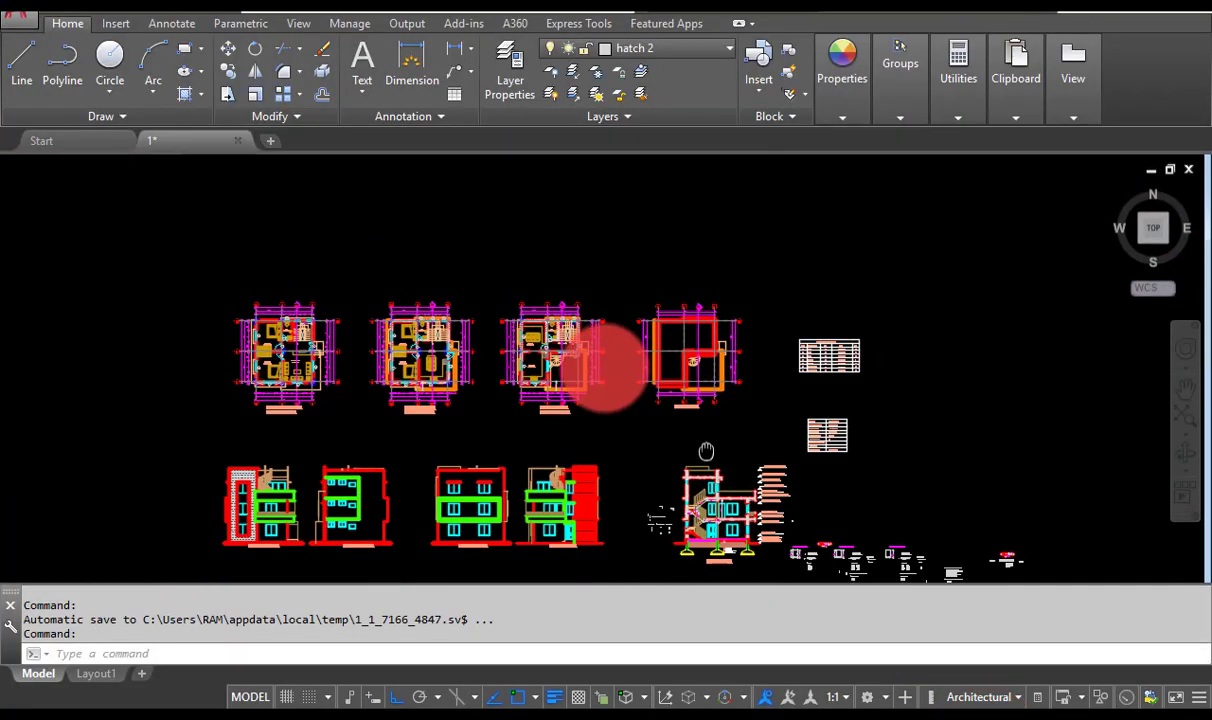
{"action": "scroll", "coordinate": [570, 400], "scroll_direction": "up", "scroll_amount": 8}
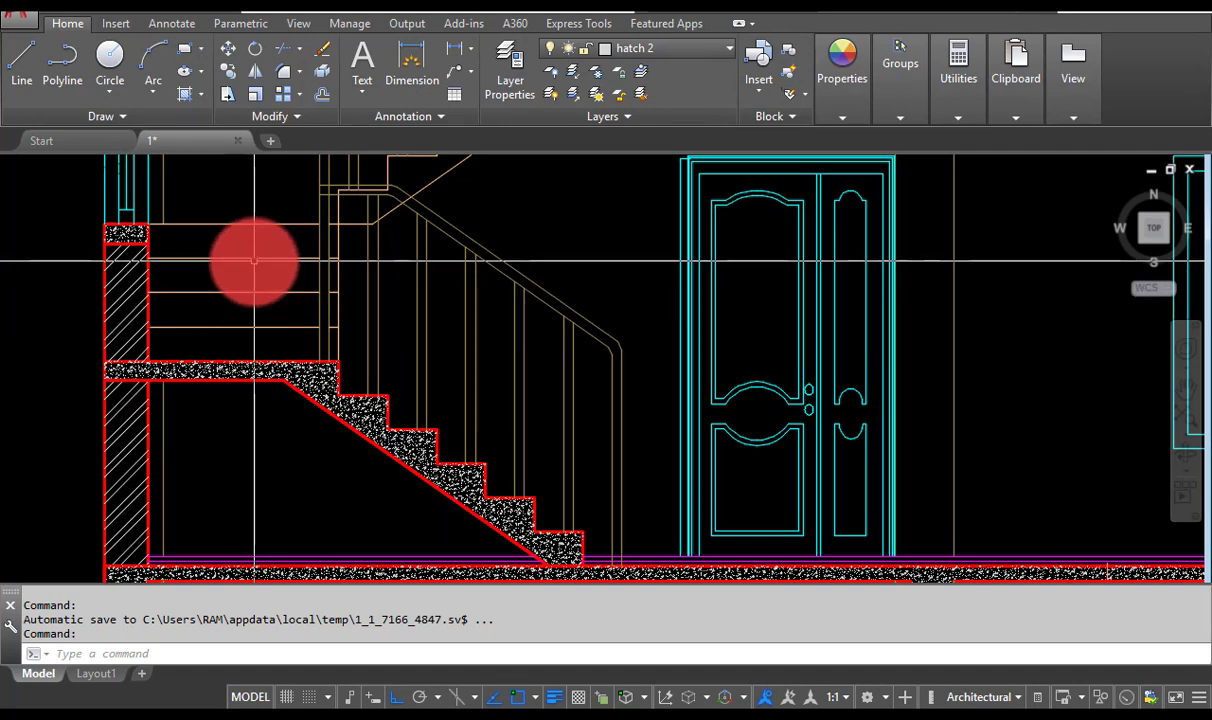
{"action": "left_click_drag", "start_coordinate": [373, 249], "coordinate": [279, 374]}
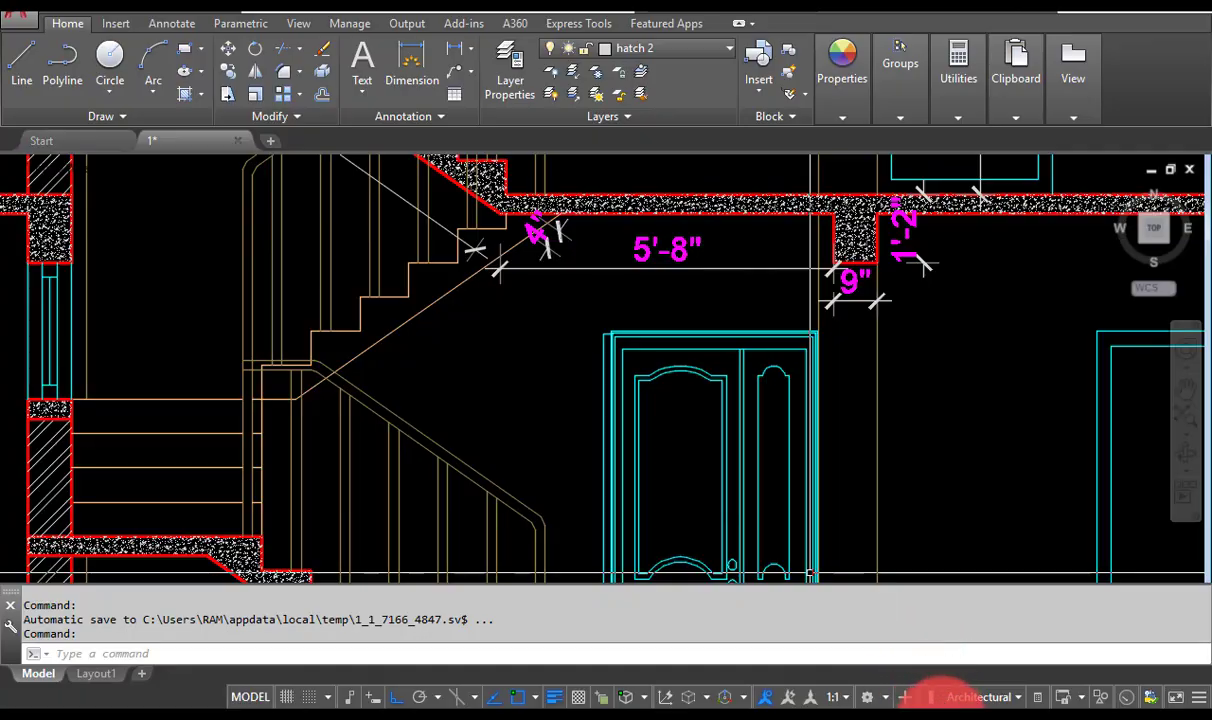
Return to the Excel sheet and calculate the total volume of the 16 steps in E32 with =E30*16.
{"action": "left_click", "coordinate": [935, 702]}
{"action": "left_click", "coordinate": [308, 539]}
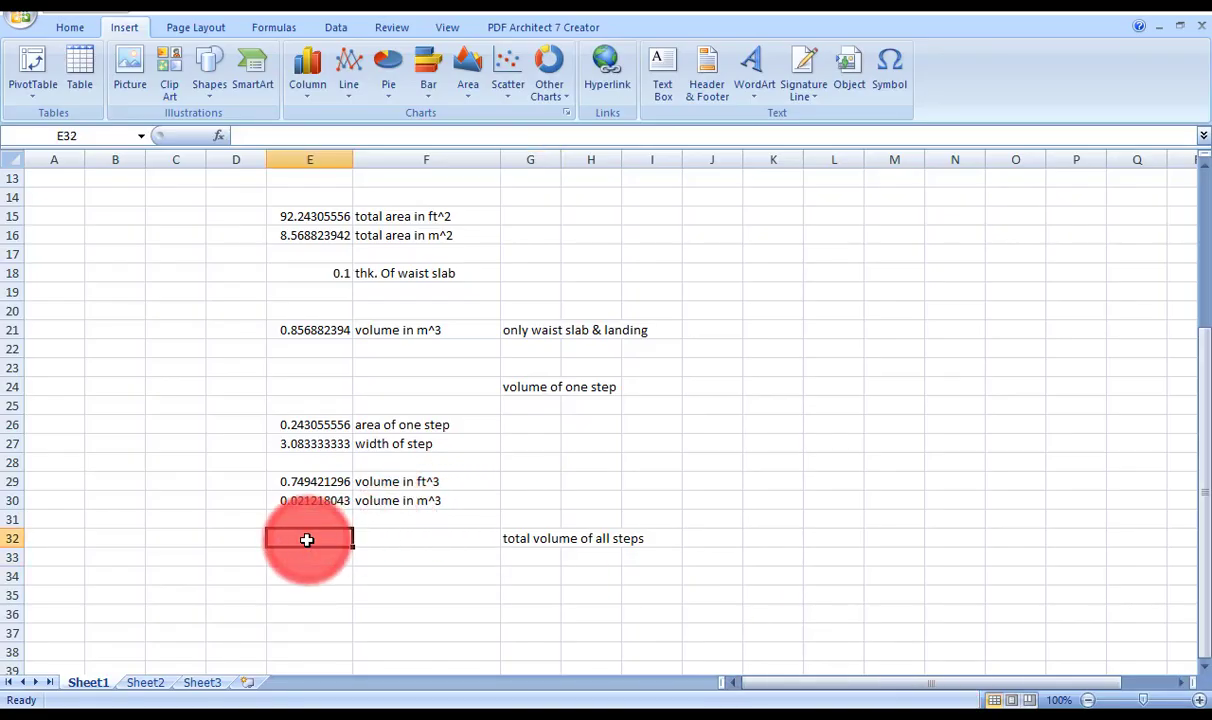
{"action": "type", "text": "="}
{"action": "left_click", "coordinate": [298, 501]}
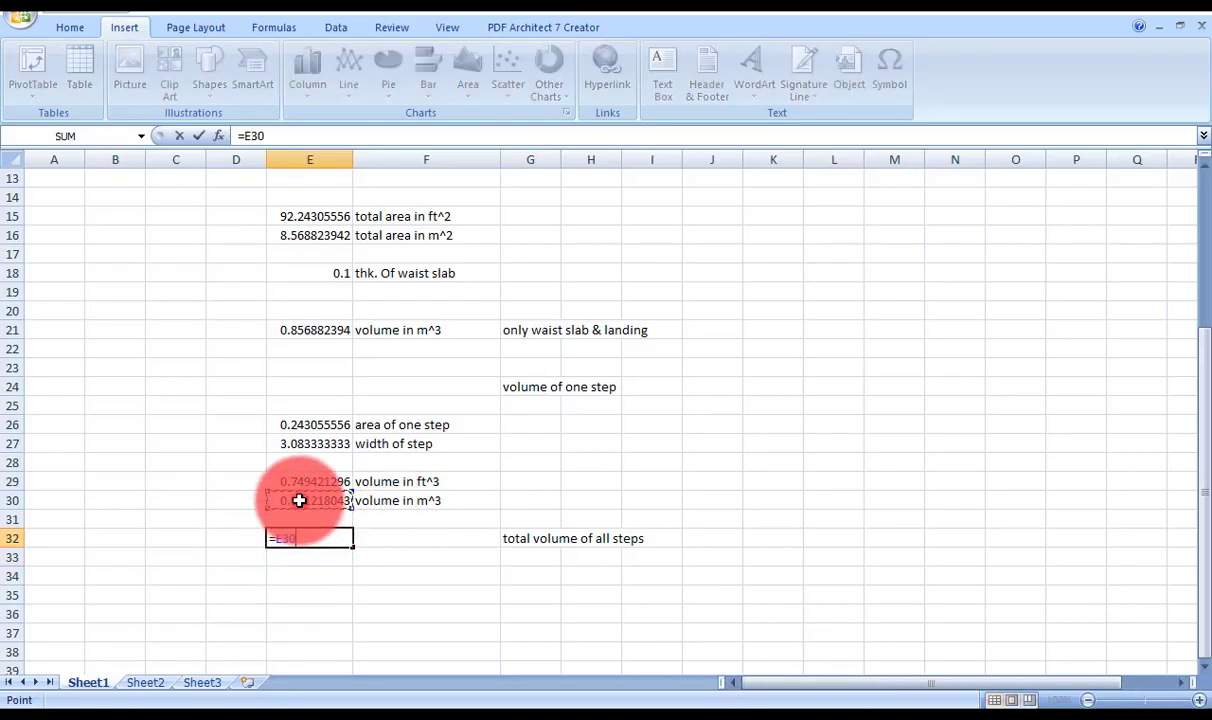
{"action": "type", "text": "*"}
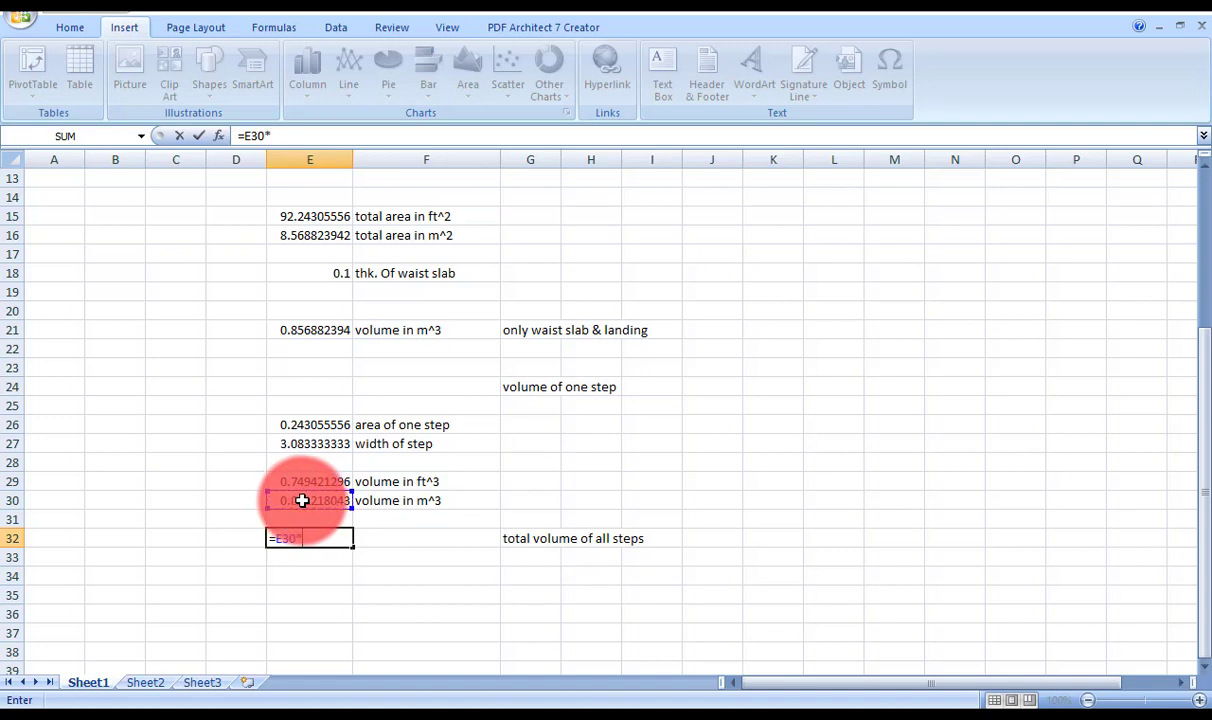
{"action": "type", "text": "16"}
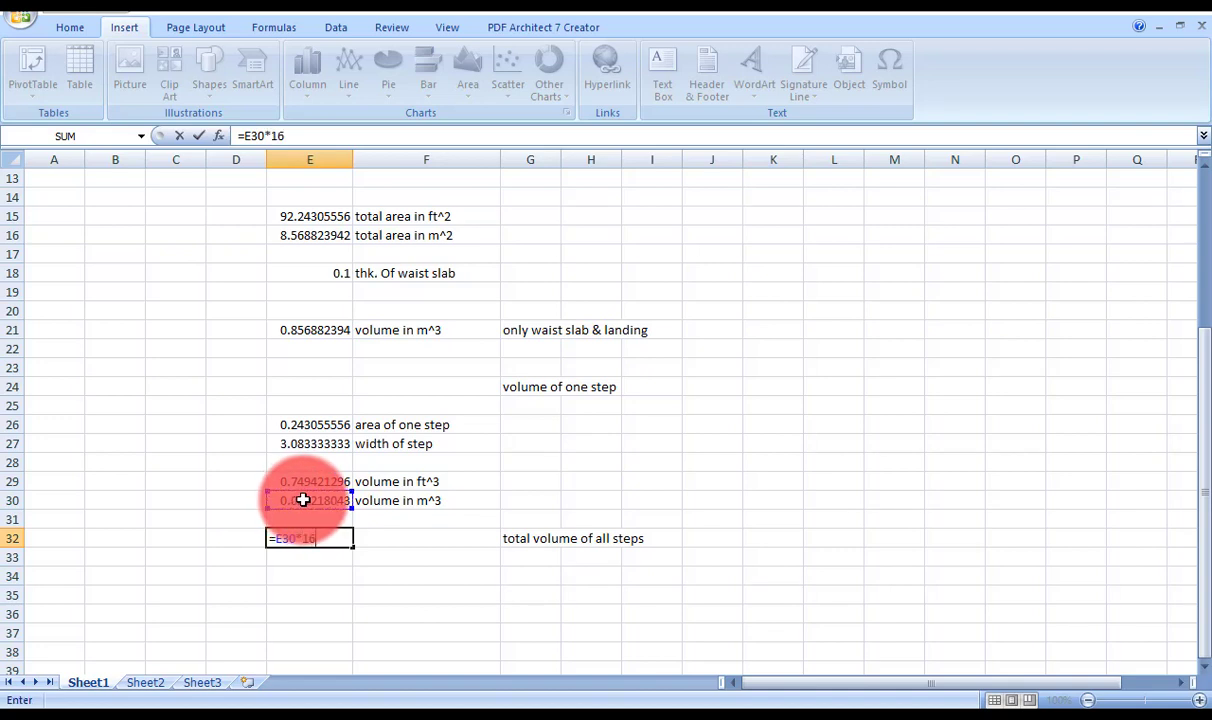
{"action": "key", "text": "Return"}
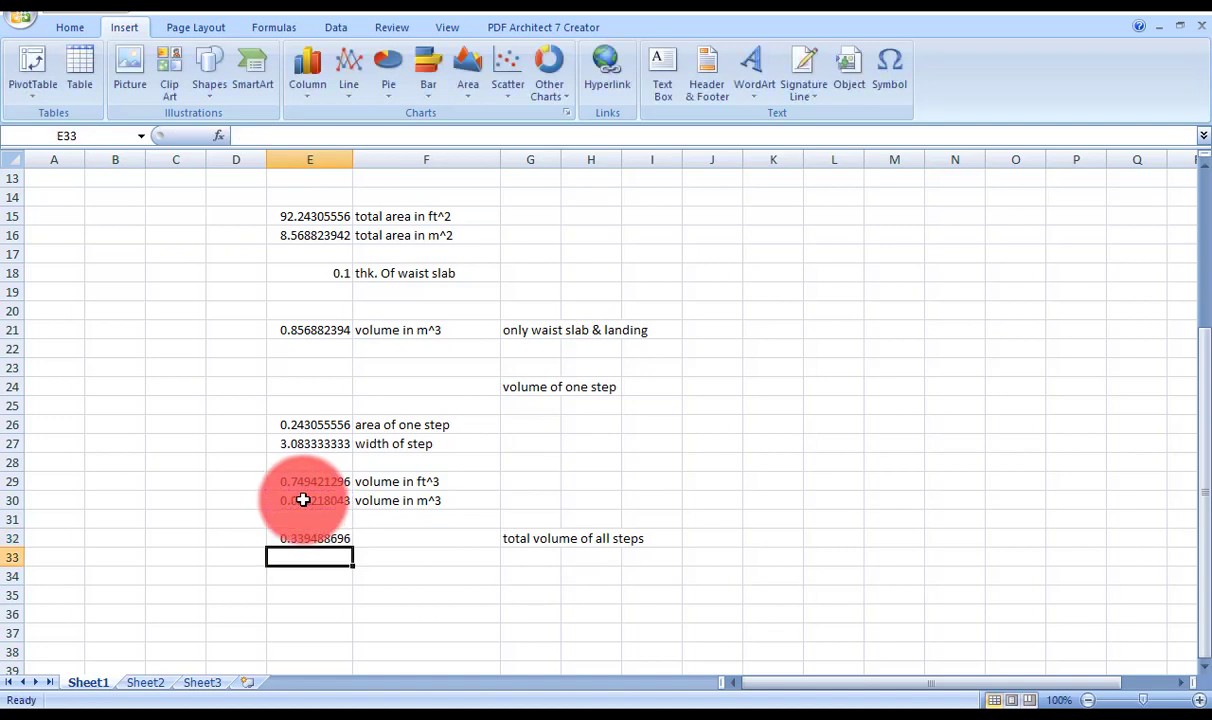
Copy the "volume in m^3" label from F30 to F32, beside the volume of all steps.
{"action": "left_click", "coordinate": [393, 590]}
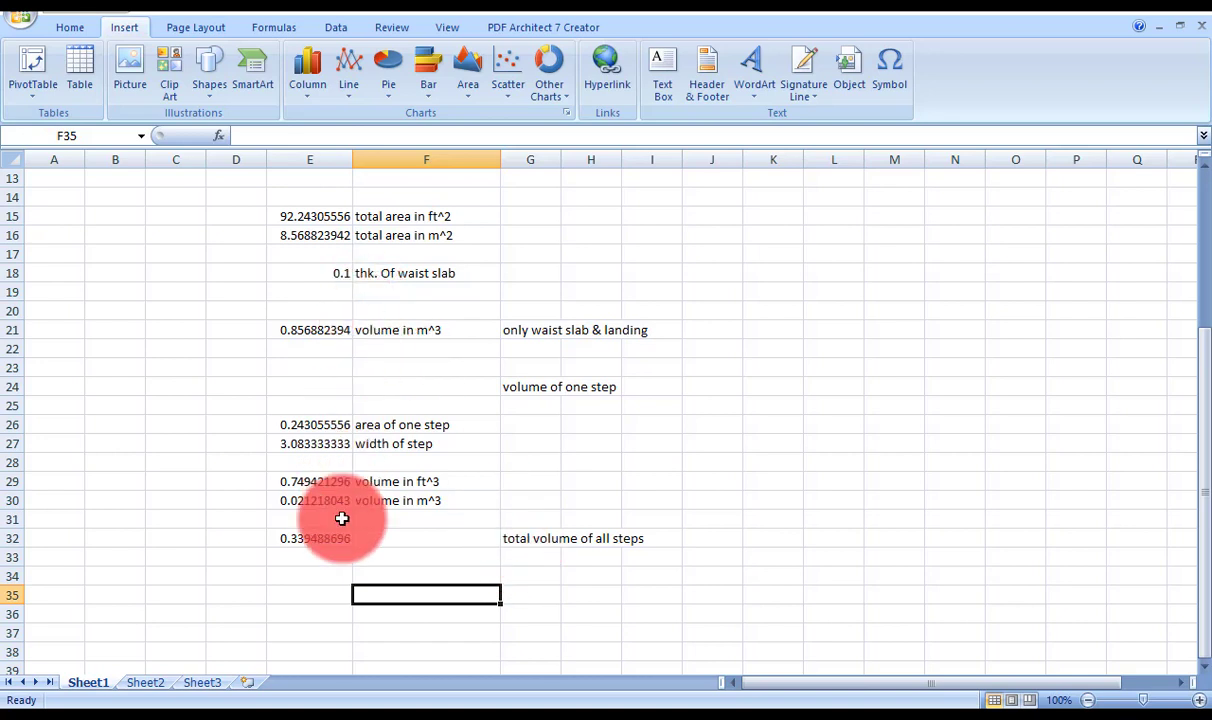
{"action": "left_click", "coordinate": [400, 500]}
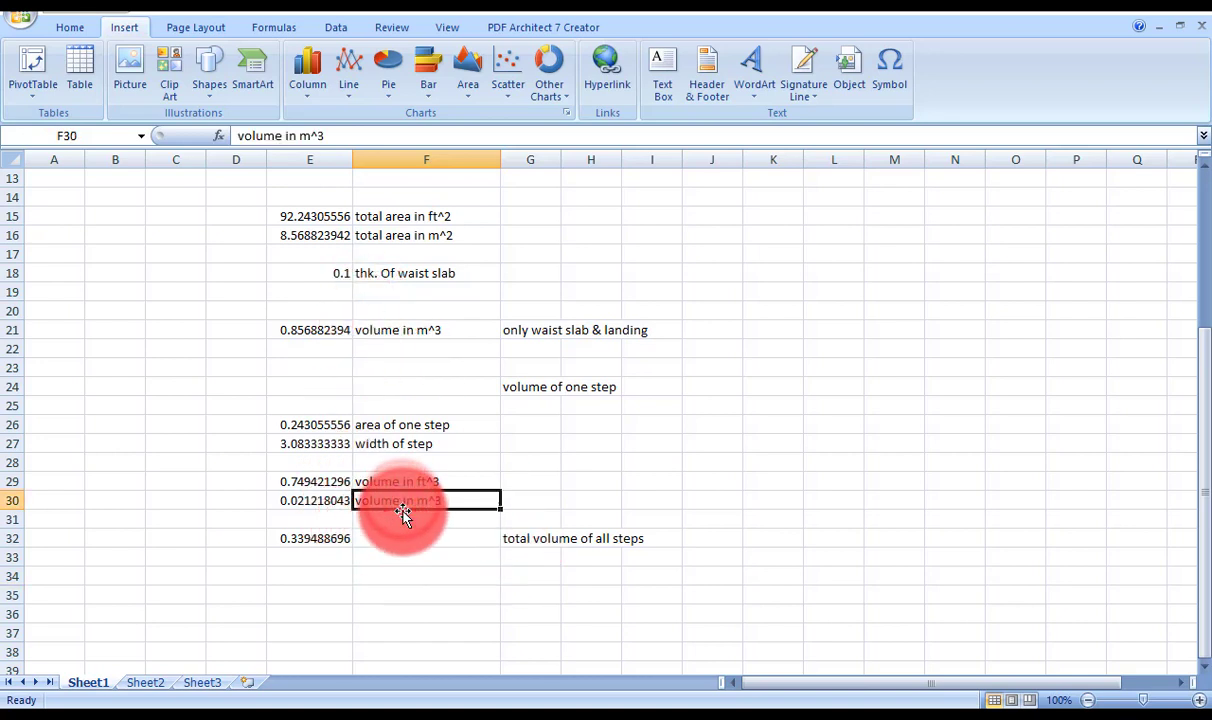
{"action": "key", "text": "ctrl+c"}
{"action": "left_click", "coordinate": [413, 543]}
{"action": "key", "text": "ctrl+v"}
Enter the label "total volume" in F34.
{"action": "left_click", "coordinate": [406, 578]}
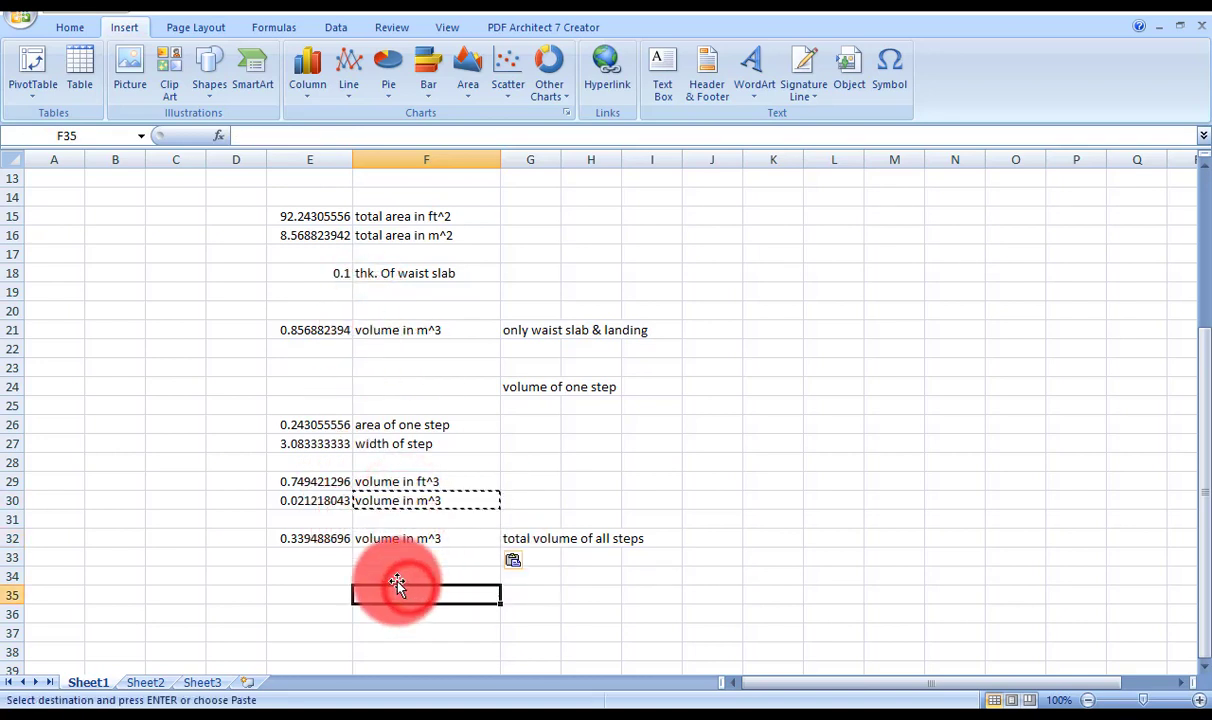
{"action": "type", "text": "t"}
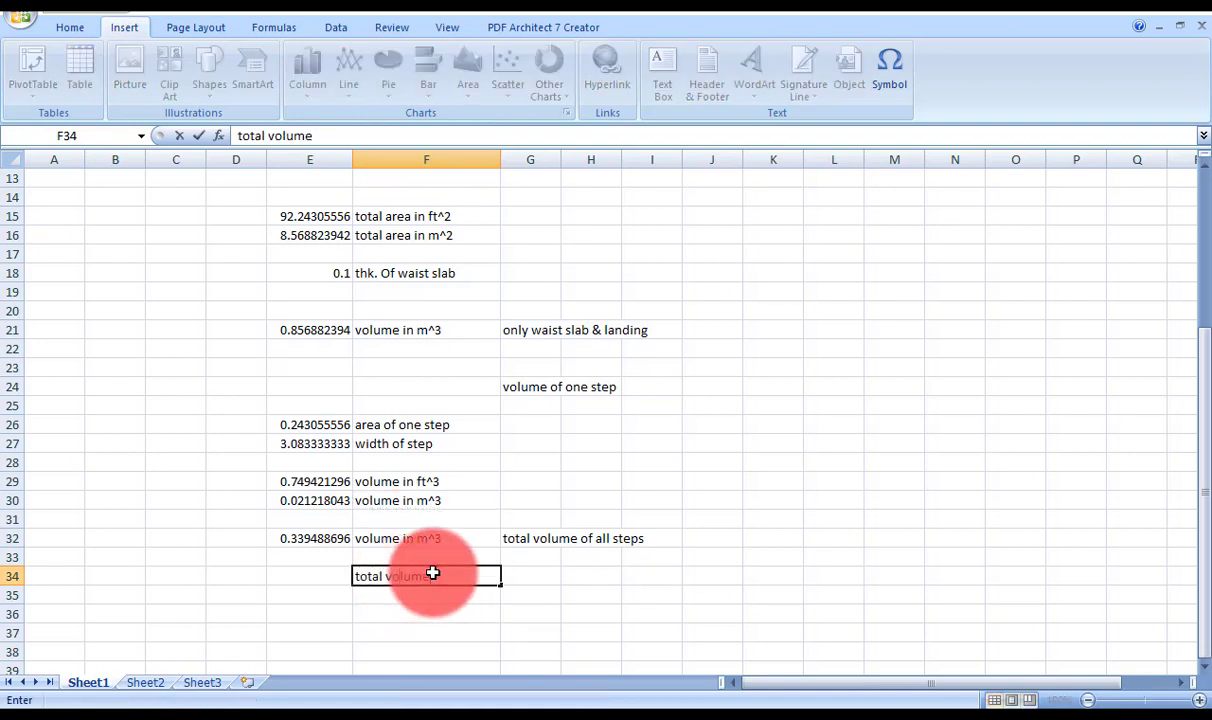
{"action": "type", "text": "otal volume"}
{"action": "key", "text": "Return"}
Calculate the staircase's total volume in E34 by adding the steps and the waist slab with landing, =E32+E21.
{"action": "left_click", "coordinate": [287, 576]}
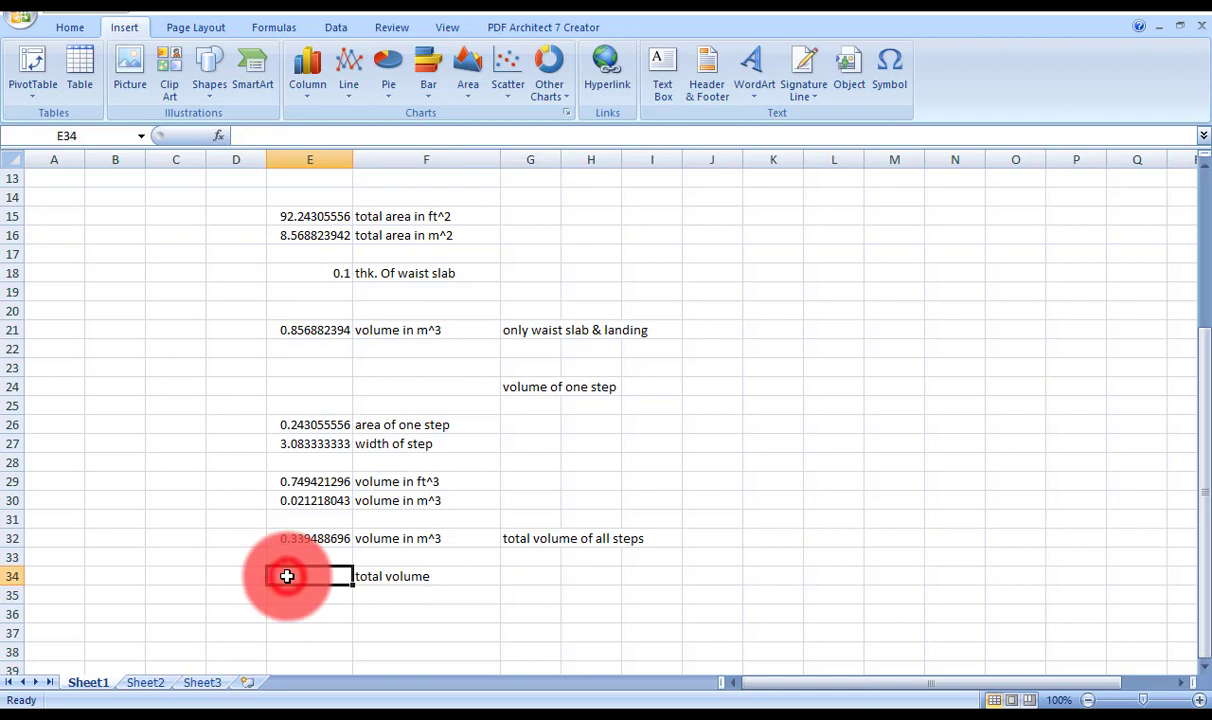
{"action": "type", "text": "="}
{"action": "left_click", "coordinate": [306, 539]}
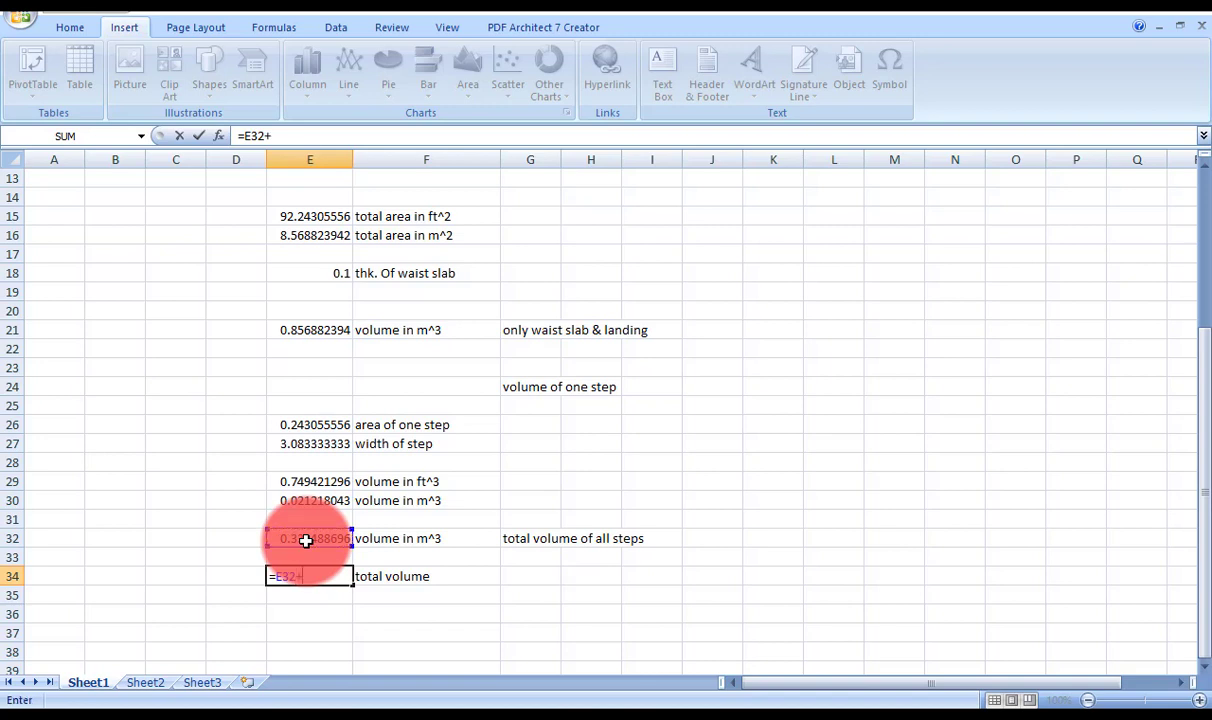
{"action": "type", "text": "+"}
{"action": "left_click", "coordinate": [321, 328]}
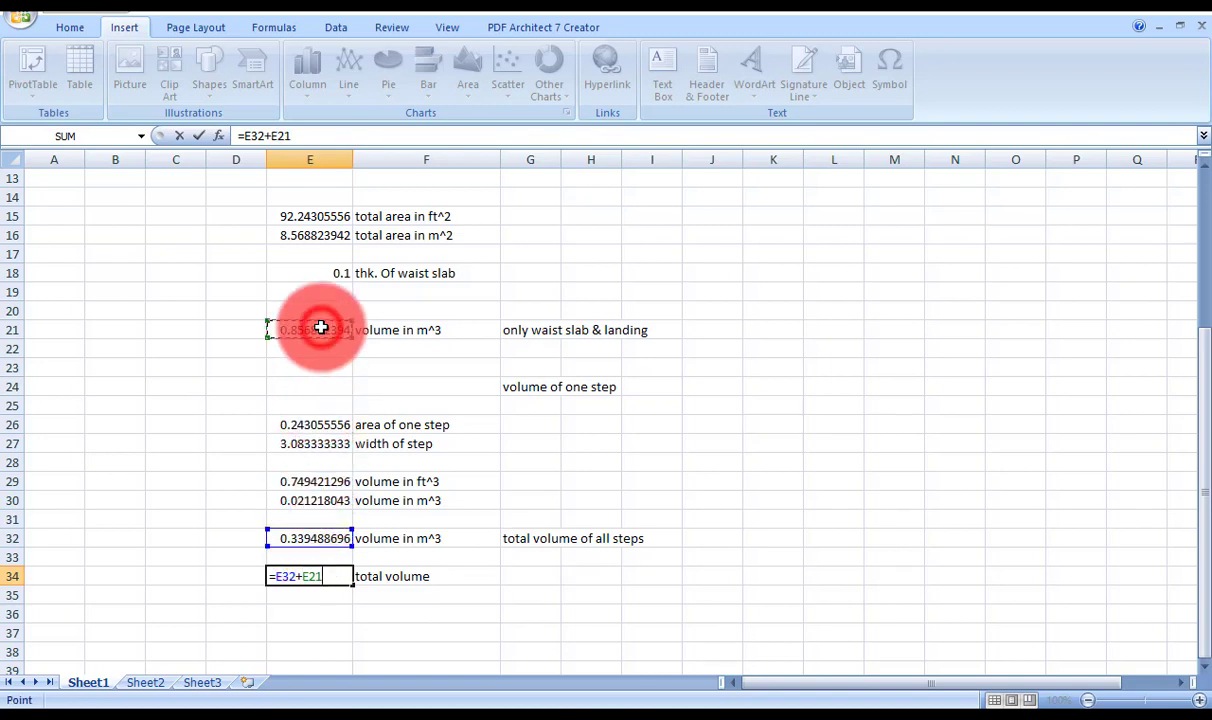
{"action": "key", "text": "Return"}
{"action": "left_click", "coordinate": [296, 537]}
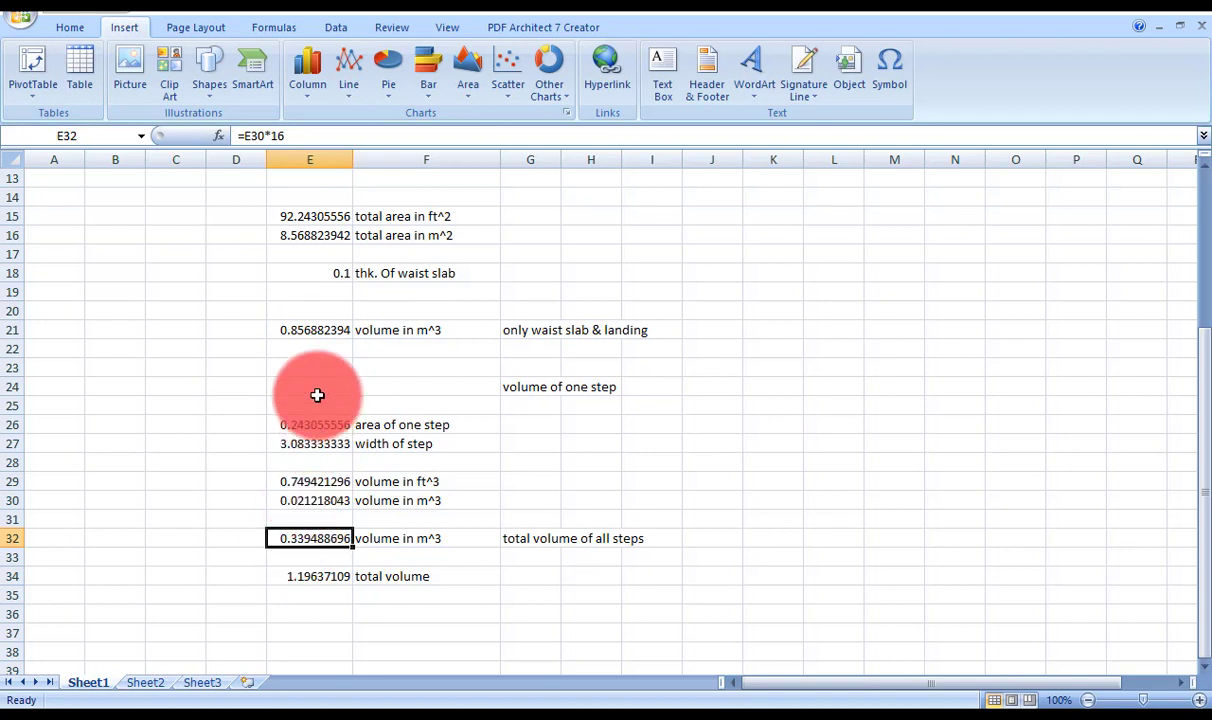
{"action": "left_click", "coordinate": [319, 329]}
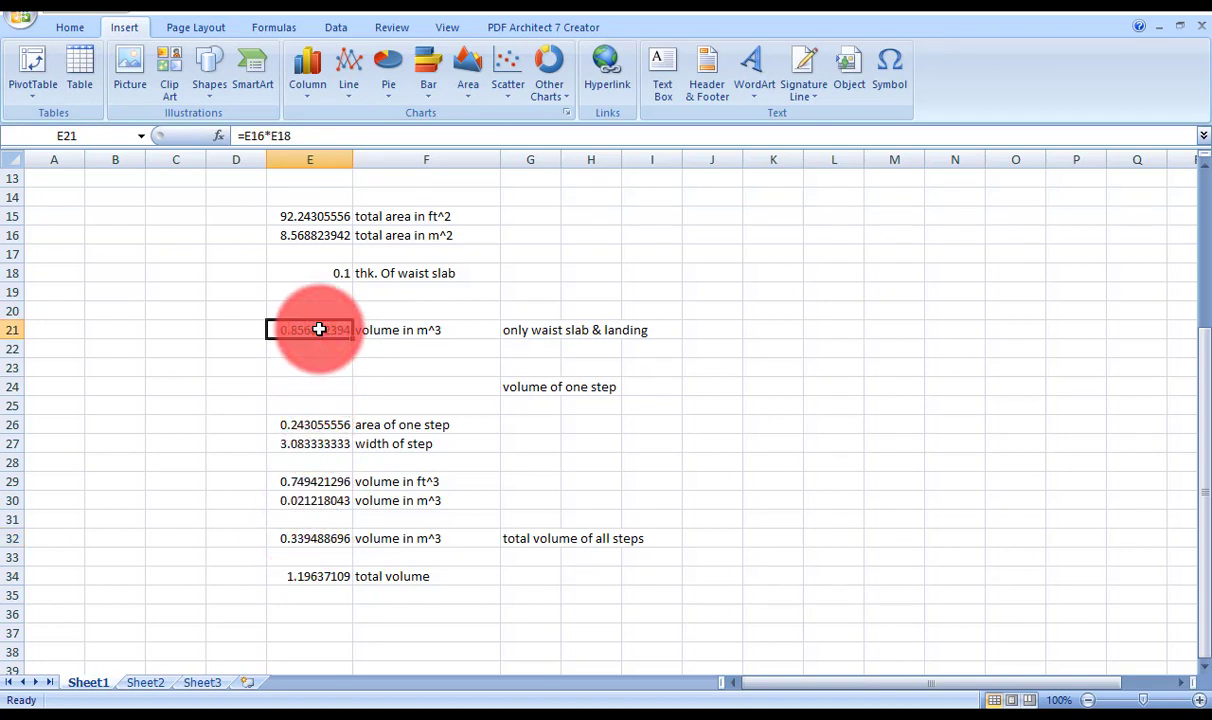
{"action": "left_click", "coordinate": [288, 580]}
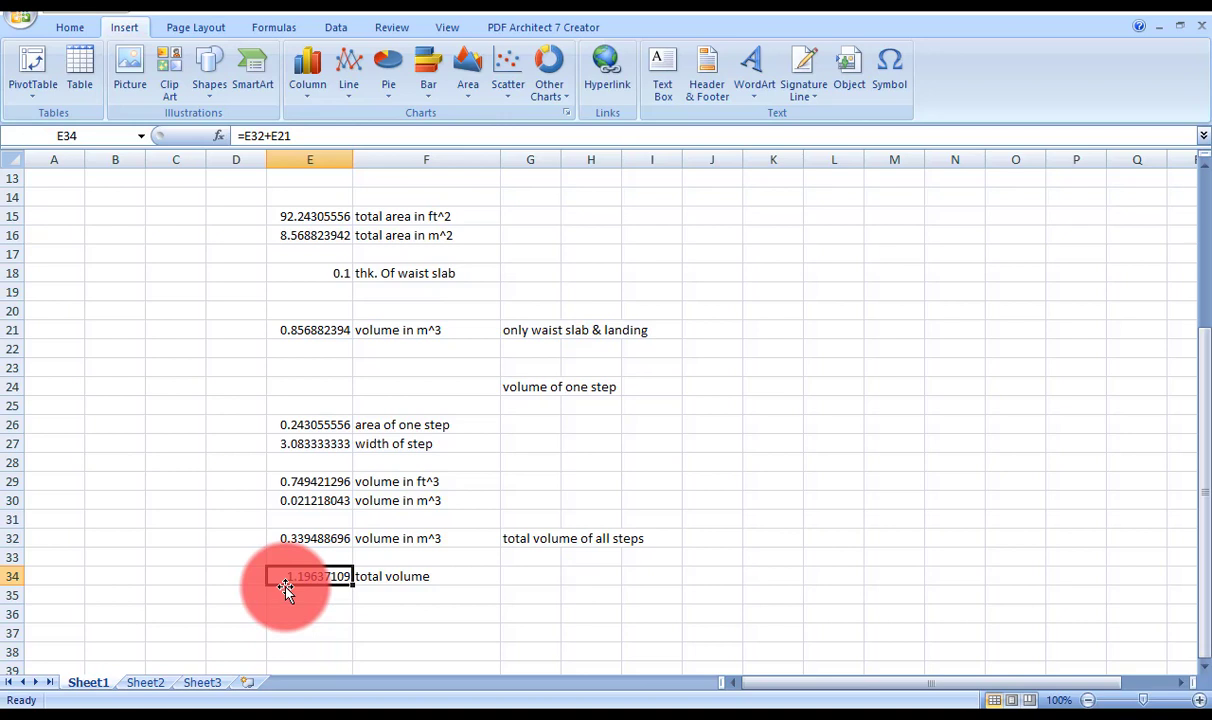
Extend the label in F34 to read "total volume in m^3".
{"action": "left_click", "coordinate": [416, 576]}
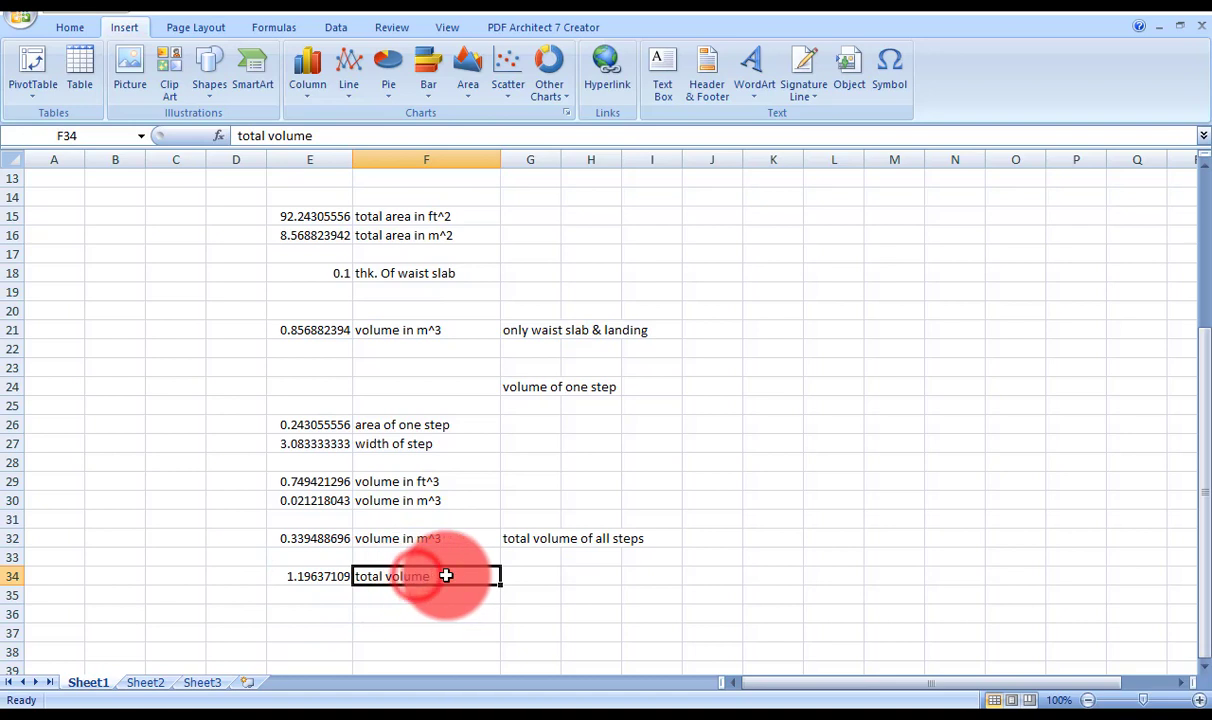
{"action": "left_click", "coordinate": [444, 541]}
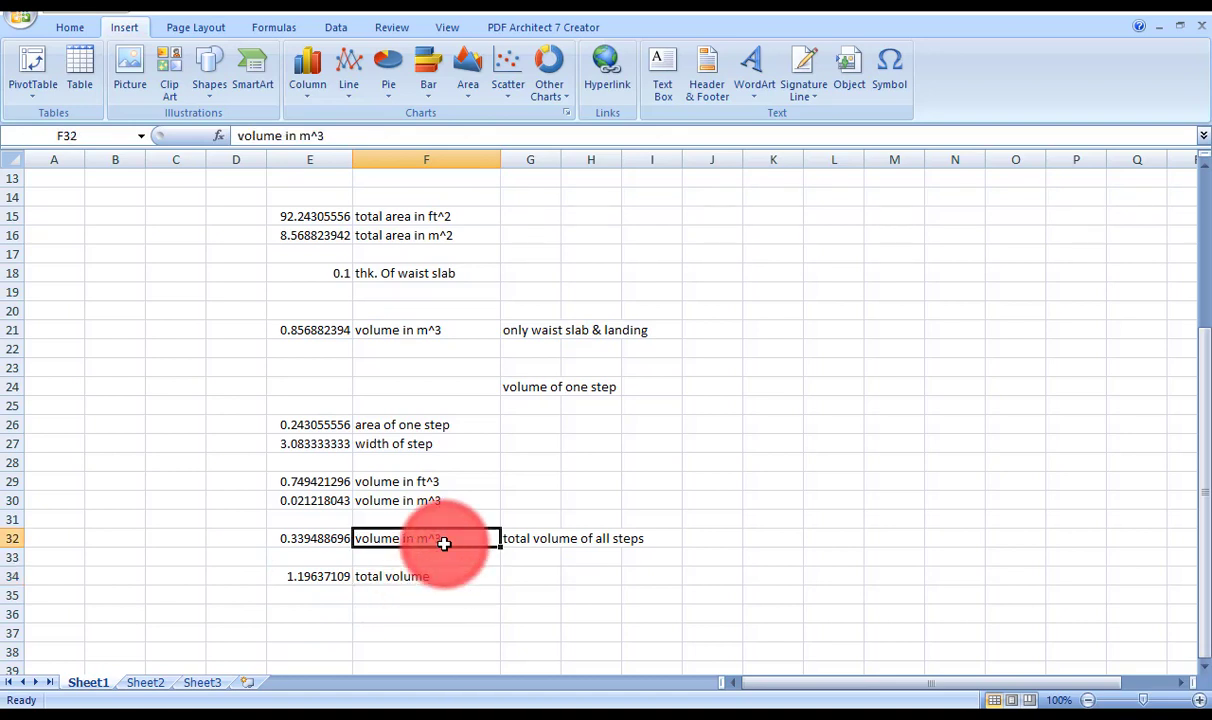
{"action": "left_click", "coordinate": [453, 576]}
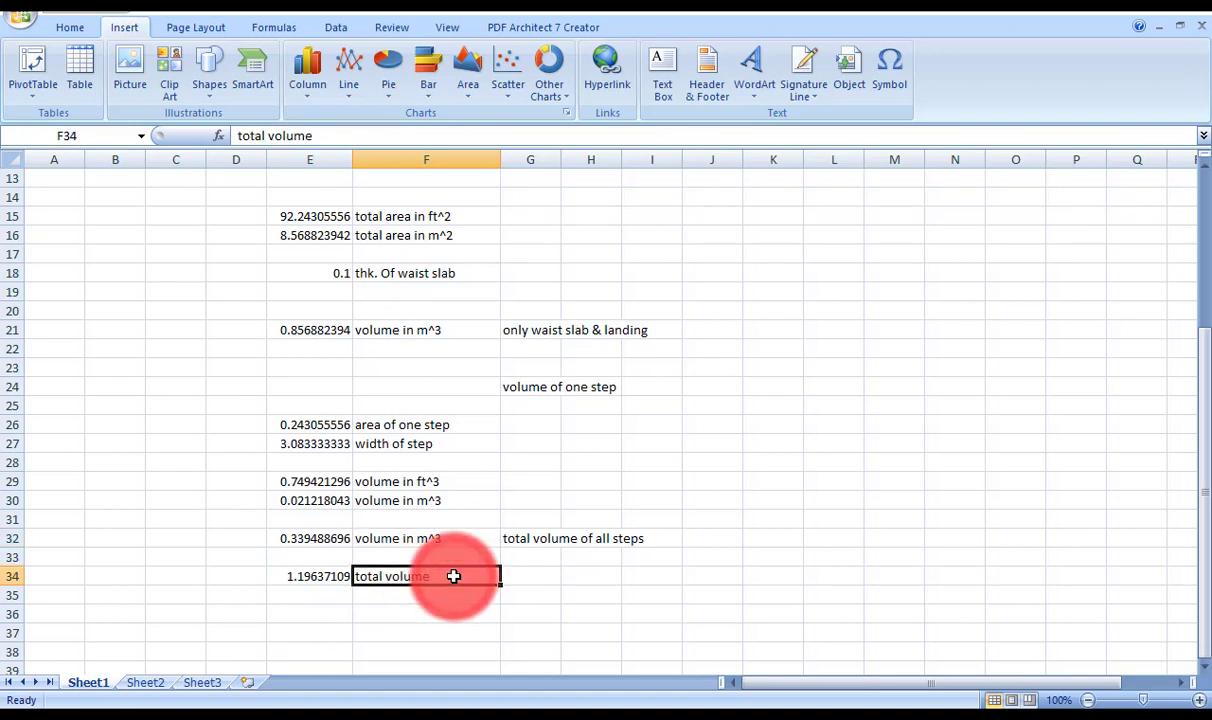
{"action": "double_click", "coordinate": [453, 576]}
{"action": "type", "text": "in m"}
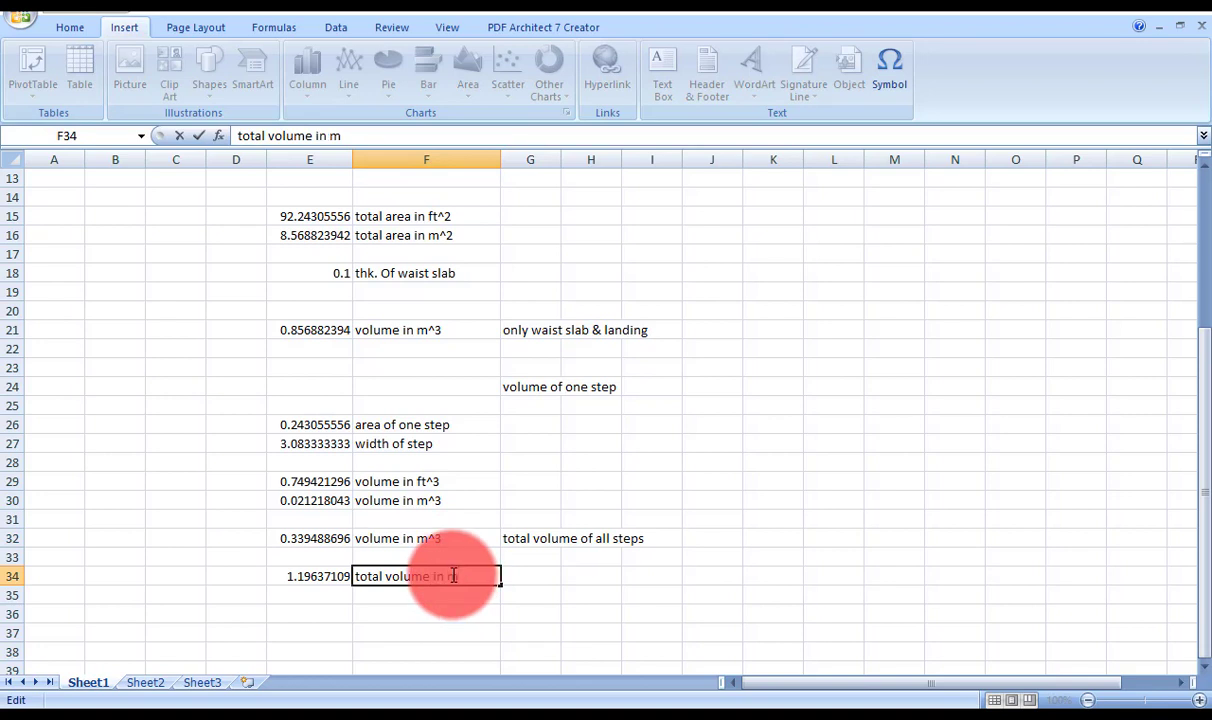
{"action": "type", "text": "^3"}
{"action": "key", "text": "Return"}
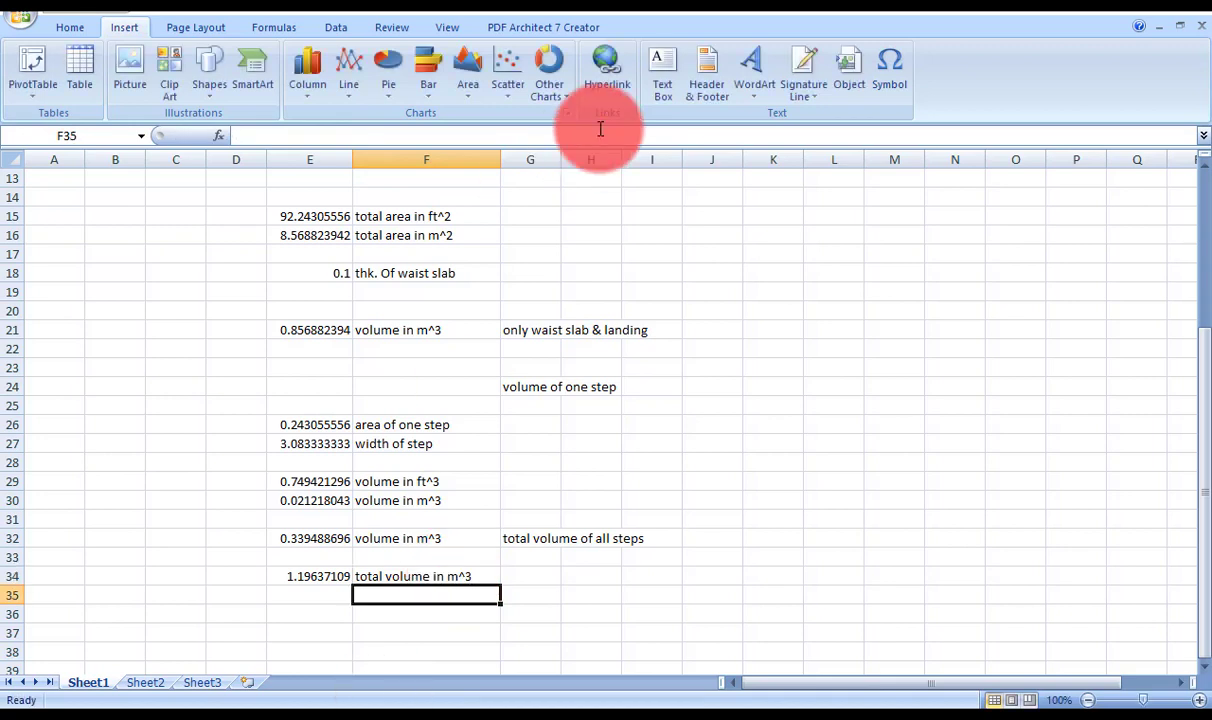
Calculate the staircase's total load in E36 by multiplying the total volume by 25, =E34*25.
{"action": "left_click", "coordinate": [297, 611]}
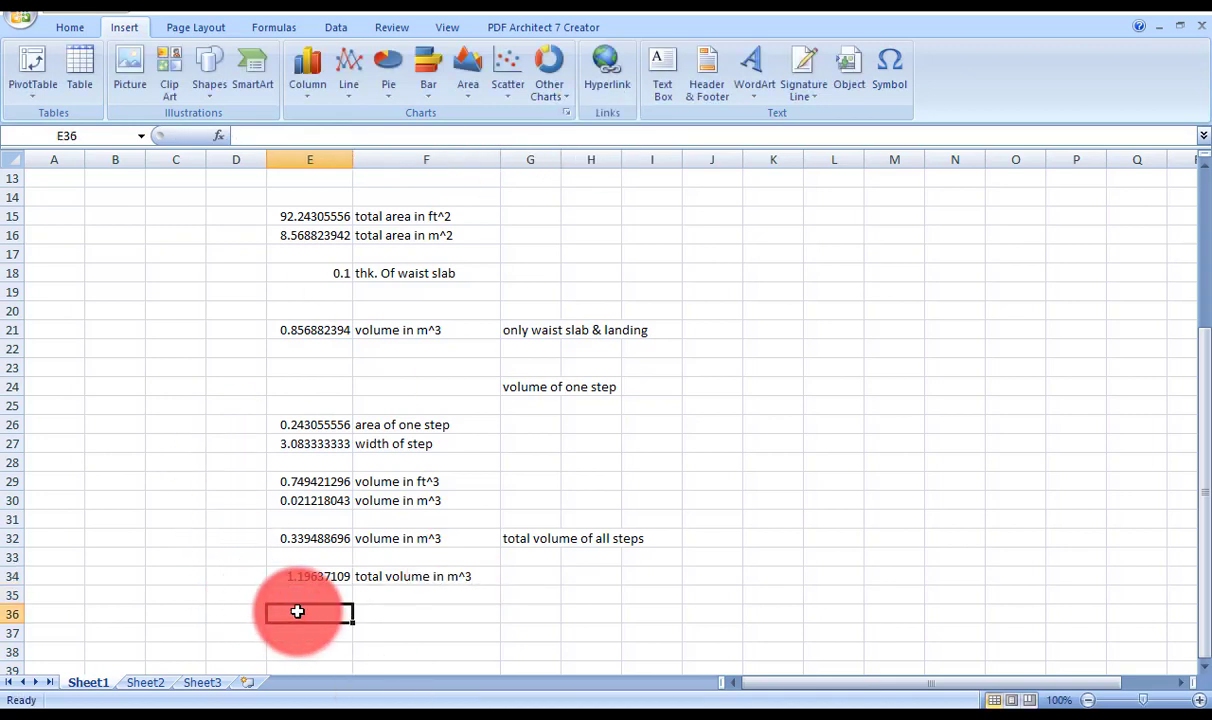
{"action": "type", "text": "="}
{"action": "key", "text": "Up"}
{"action": "key", "text": "Up"}
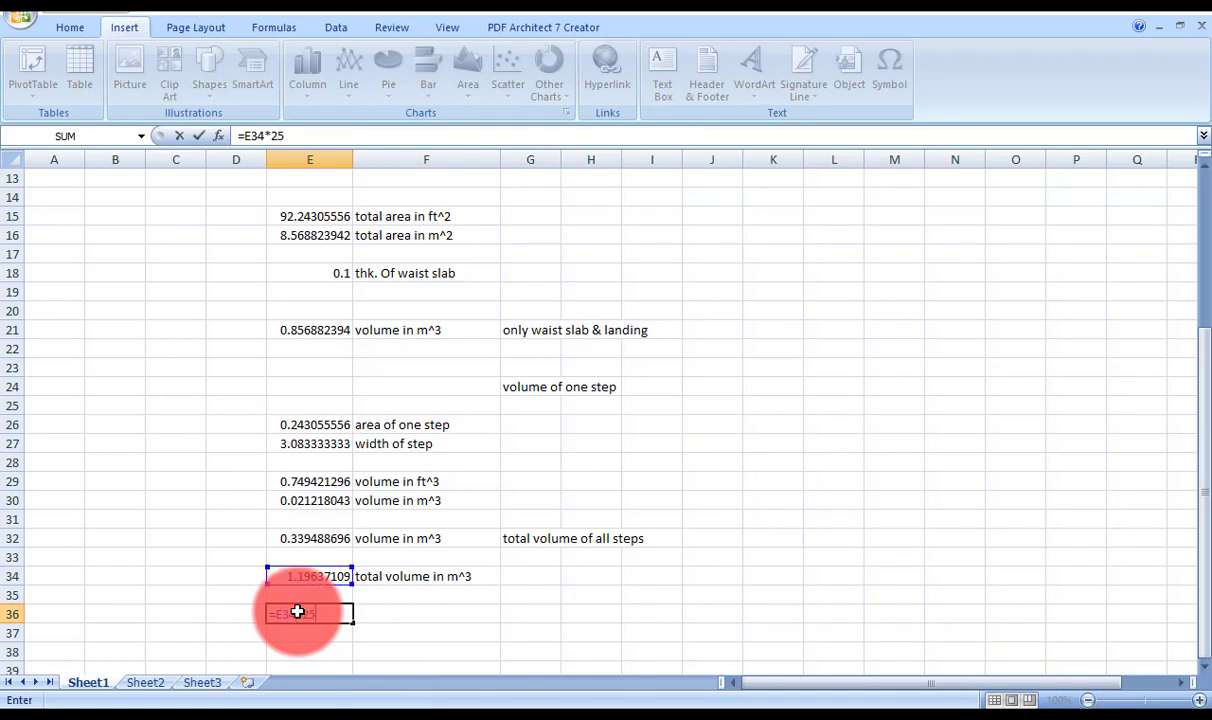
{"action": "key", "text": "Return"}
Enter the label "total load" in F36, beside the calculated load.
{"action": "left_click", "coordinate": [416, 614]}
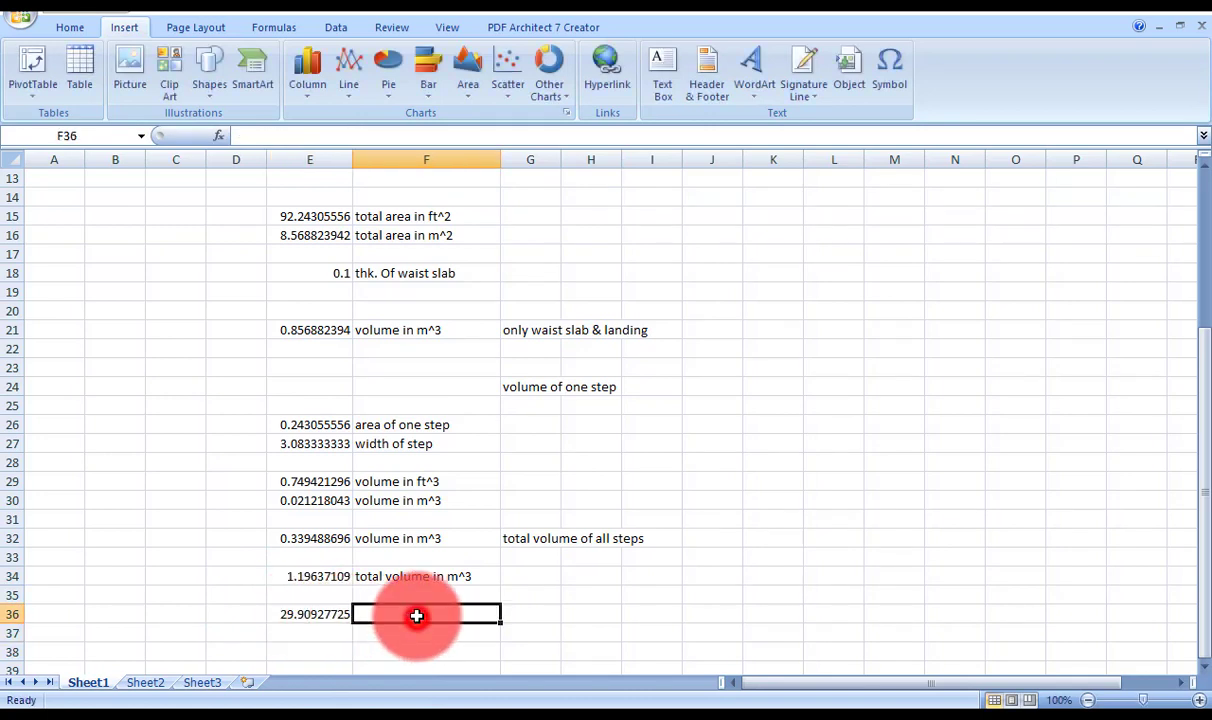
{"action": "type", "text": "total"}
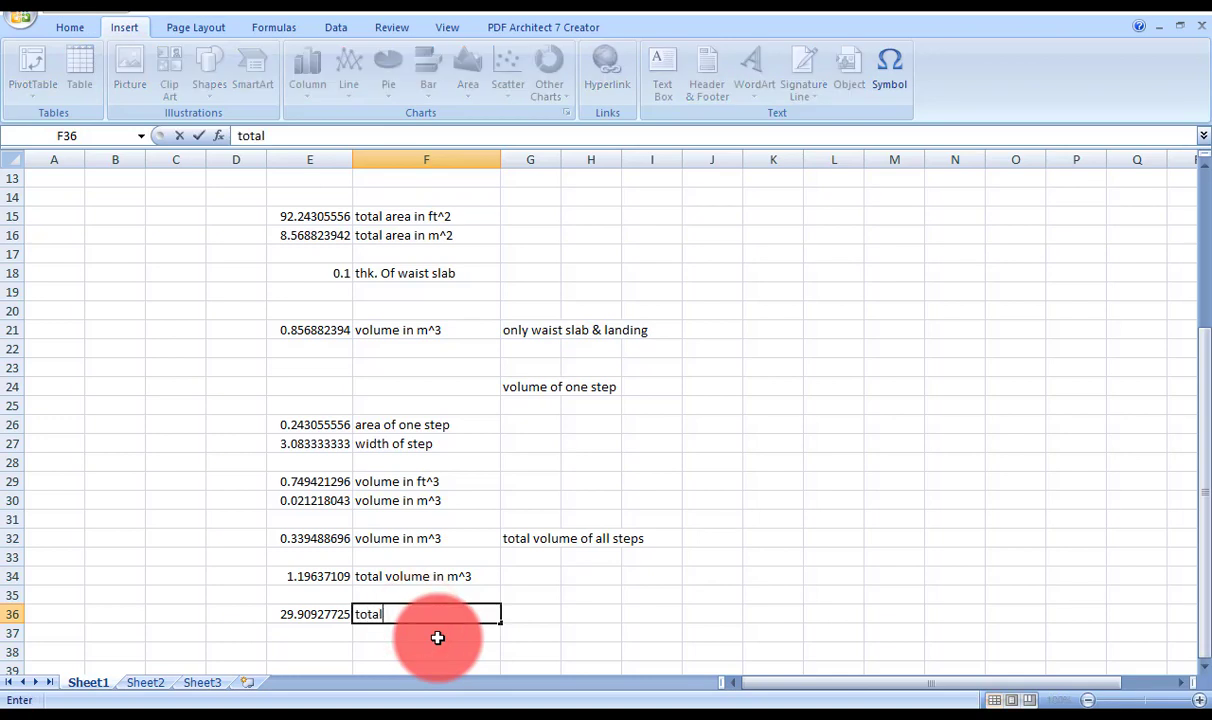
{"action": "type", "text": " load"}
{"action": "key", "text": "Return"}
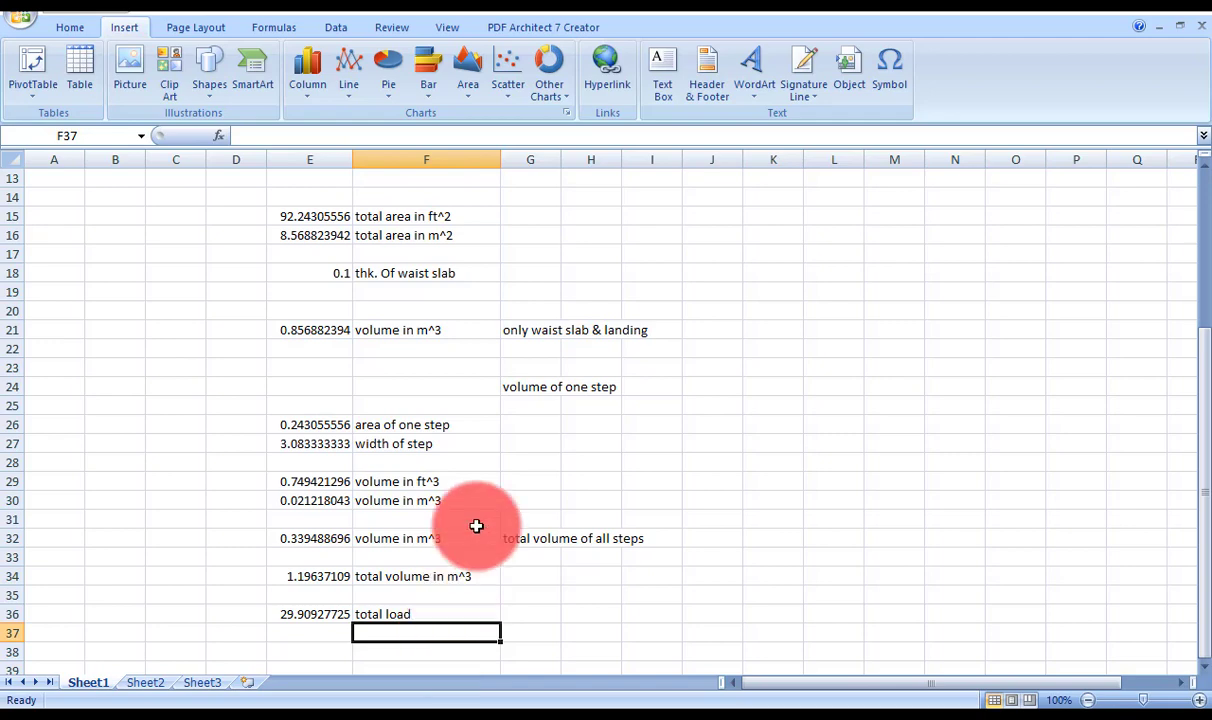
Review the calculation sheet from the lengths down, checking the formulas for step area, width, step volumes, slab volume and total volume.
{"action": "scroll", "coordinate": [476, 520], "scroll_direction": "up", "scroll_amount": 4}
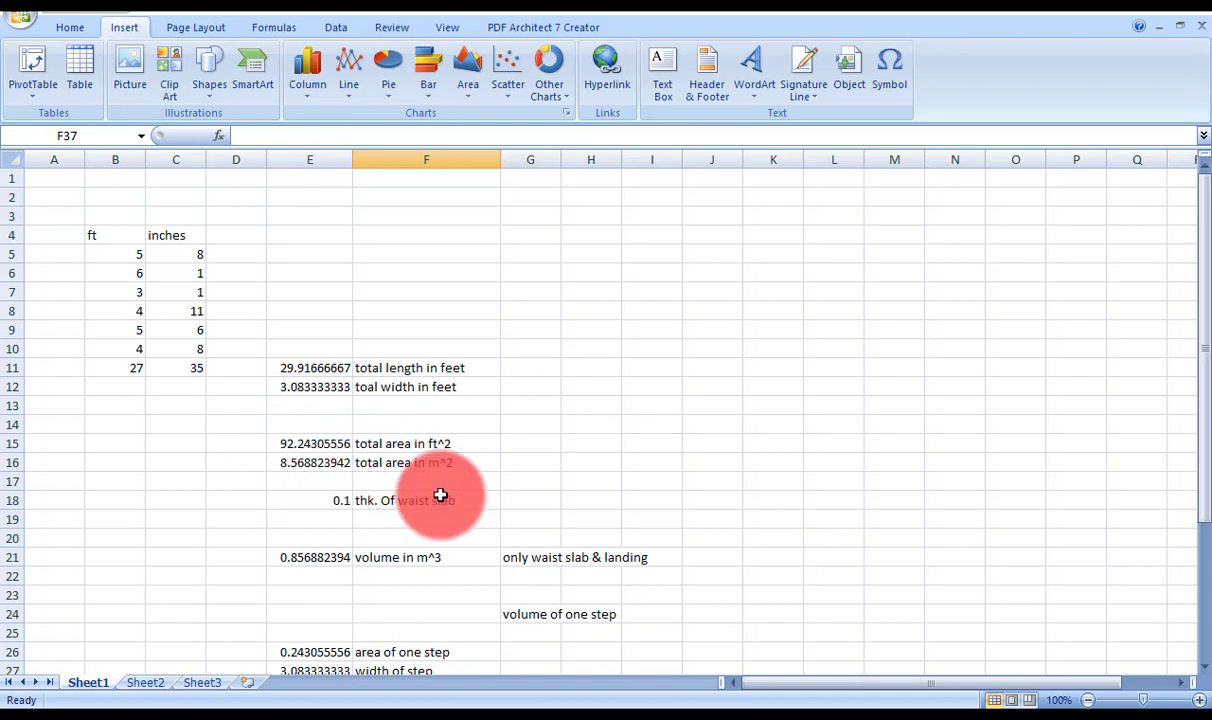
{"action": "scroll", "coordinate": [440, 494], "scroll_direction": "down", "scroll_amount": 1}
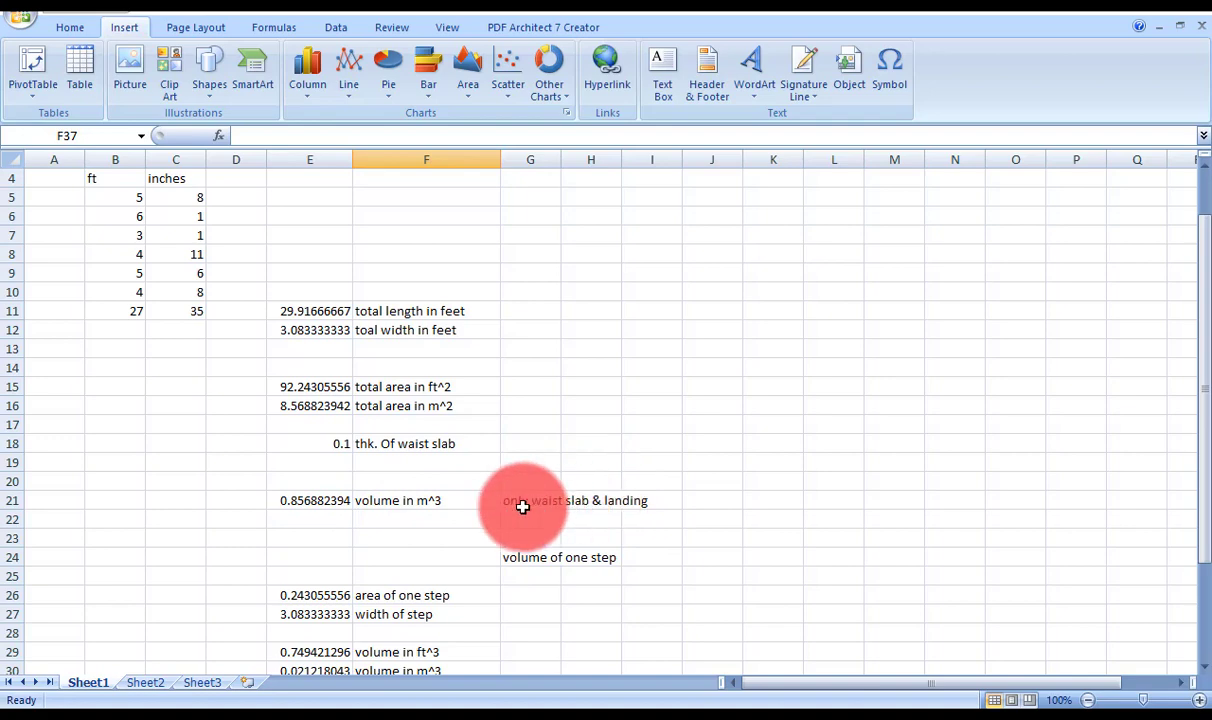
{"action": "scroll", "coordinate": [622, 485], "scroll_direction": "down", "scroll_amount": 3}
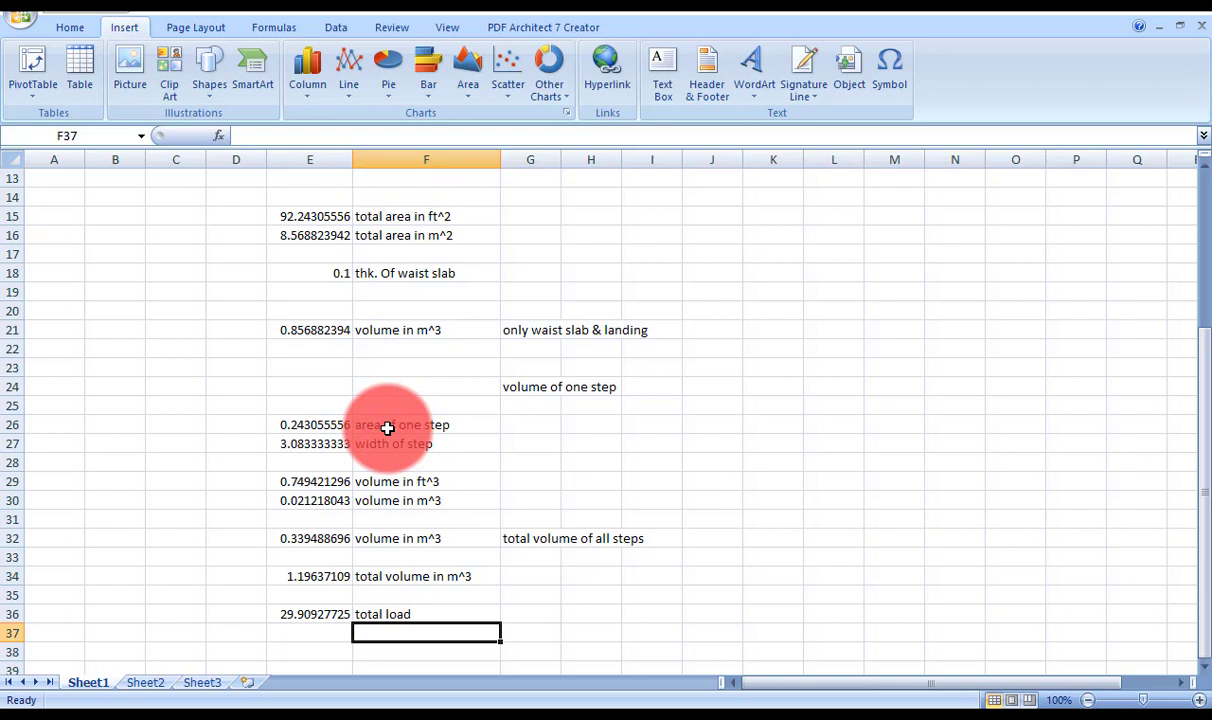
{"action": "left_click", "coordinate": [303, 425]}
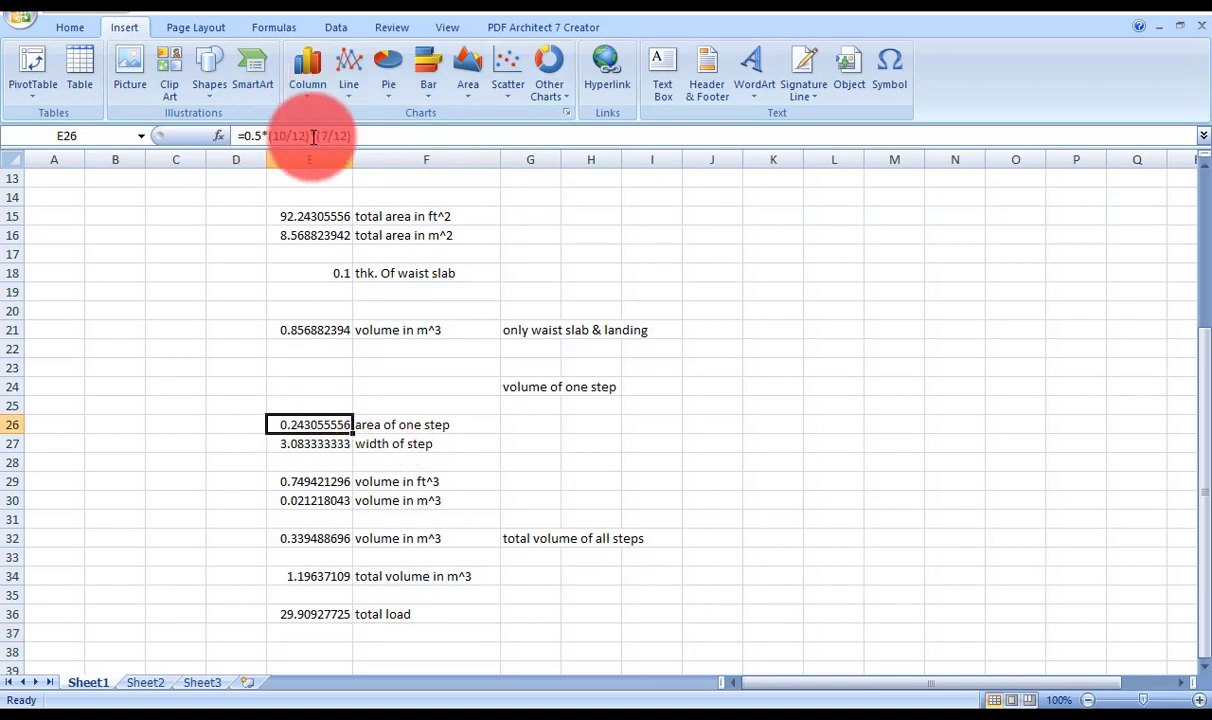
{"action": "left_click", "coordinate": [325, 444]}
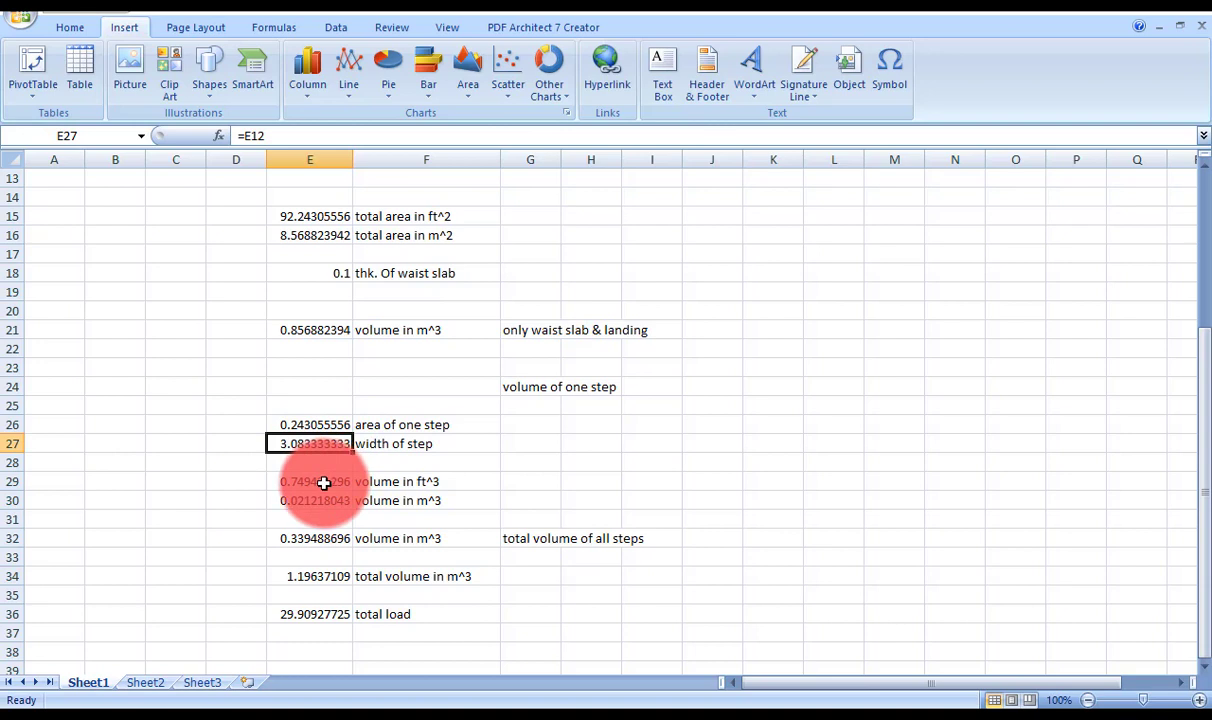
{"action": "left_click", "coordinate": [323, 482]}
{"action": "left_click", "coordinate": [313, 503]}
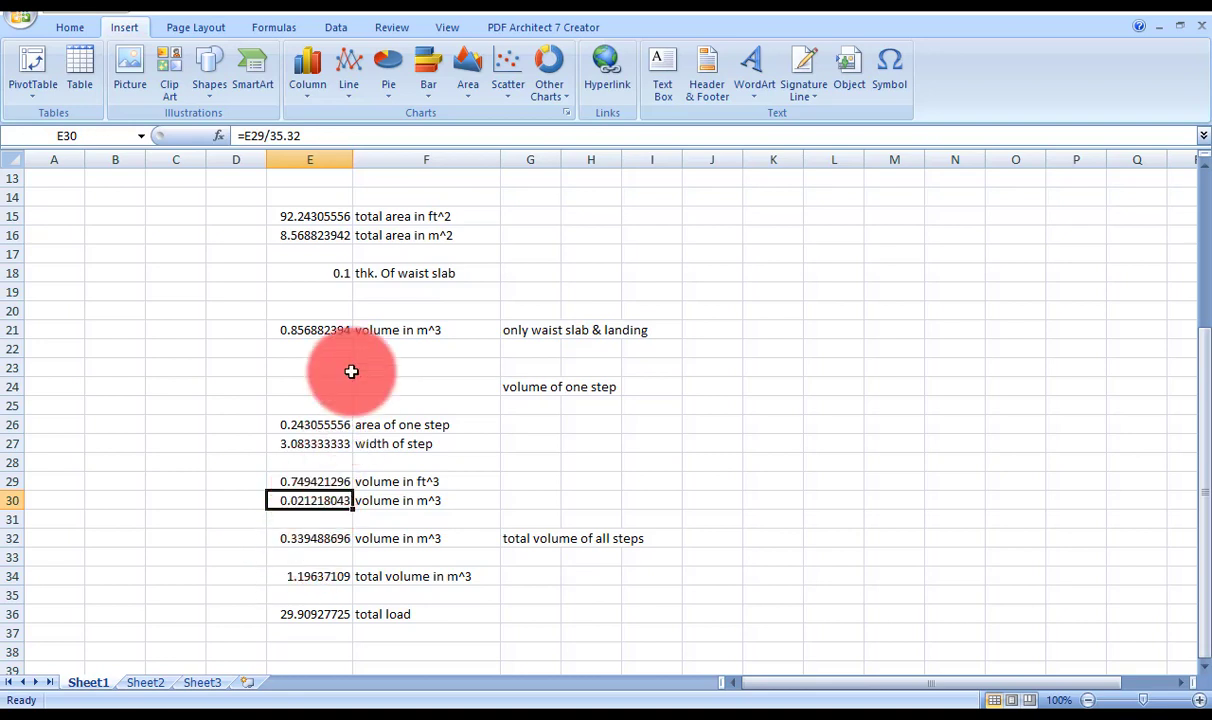
{"action": "left_click", "coordinate": [333, 329]}
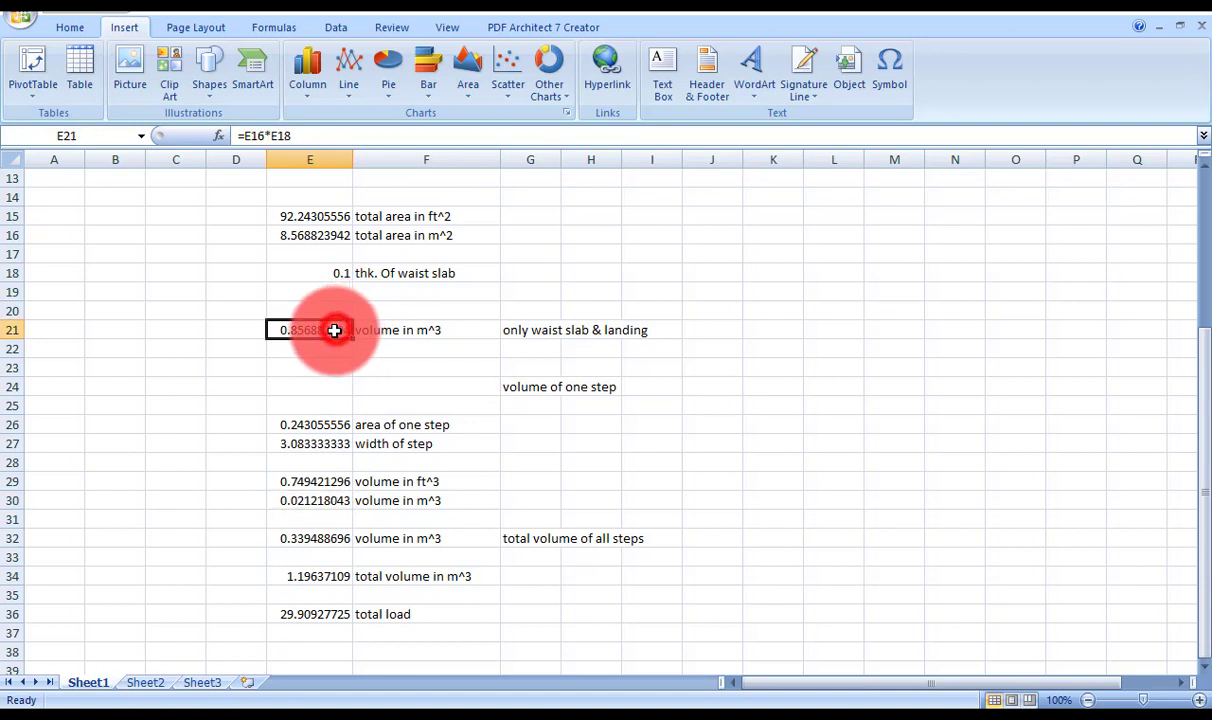
{"action": "left_click", "coordinate": [307, 581]}
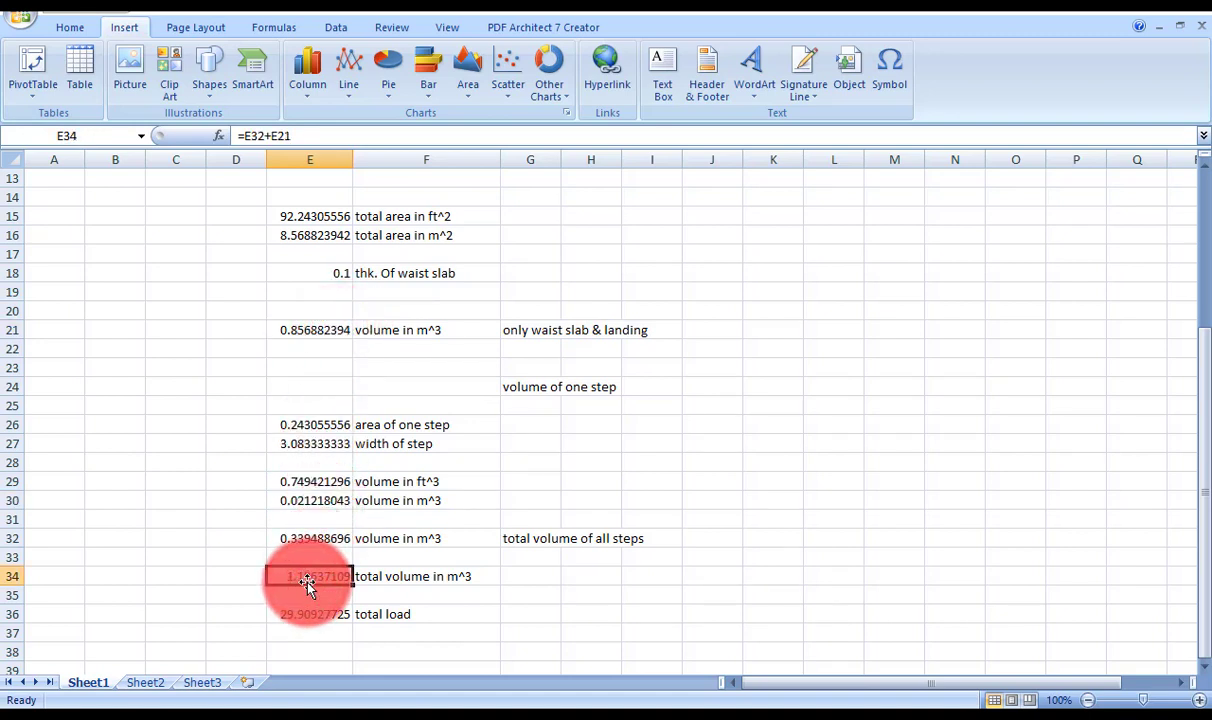